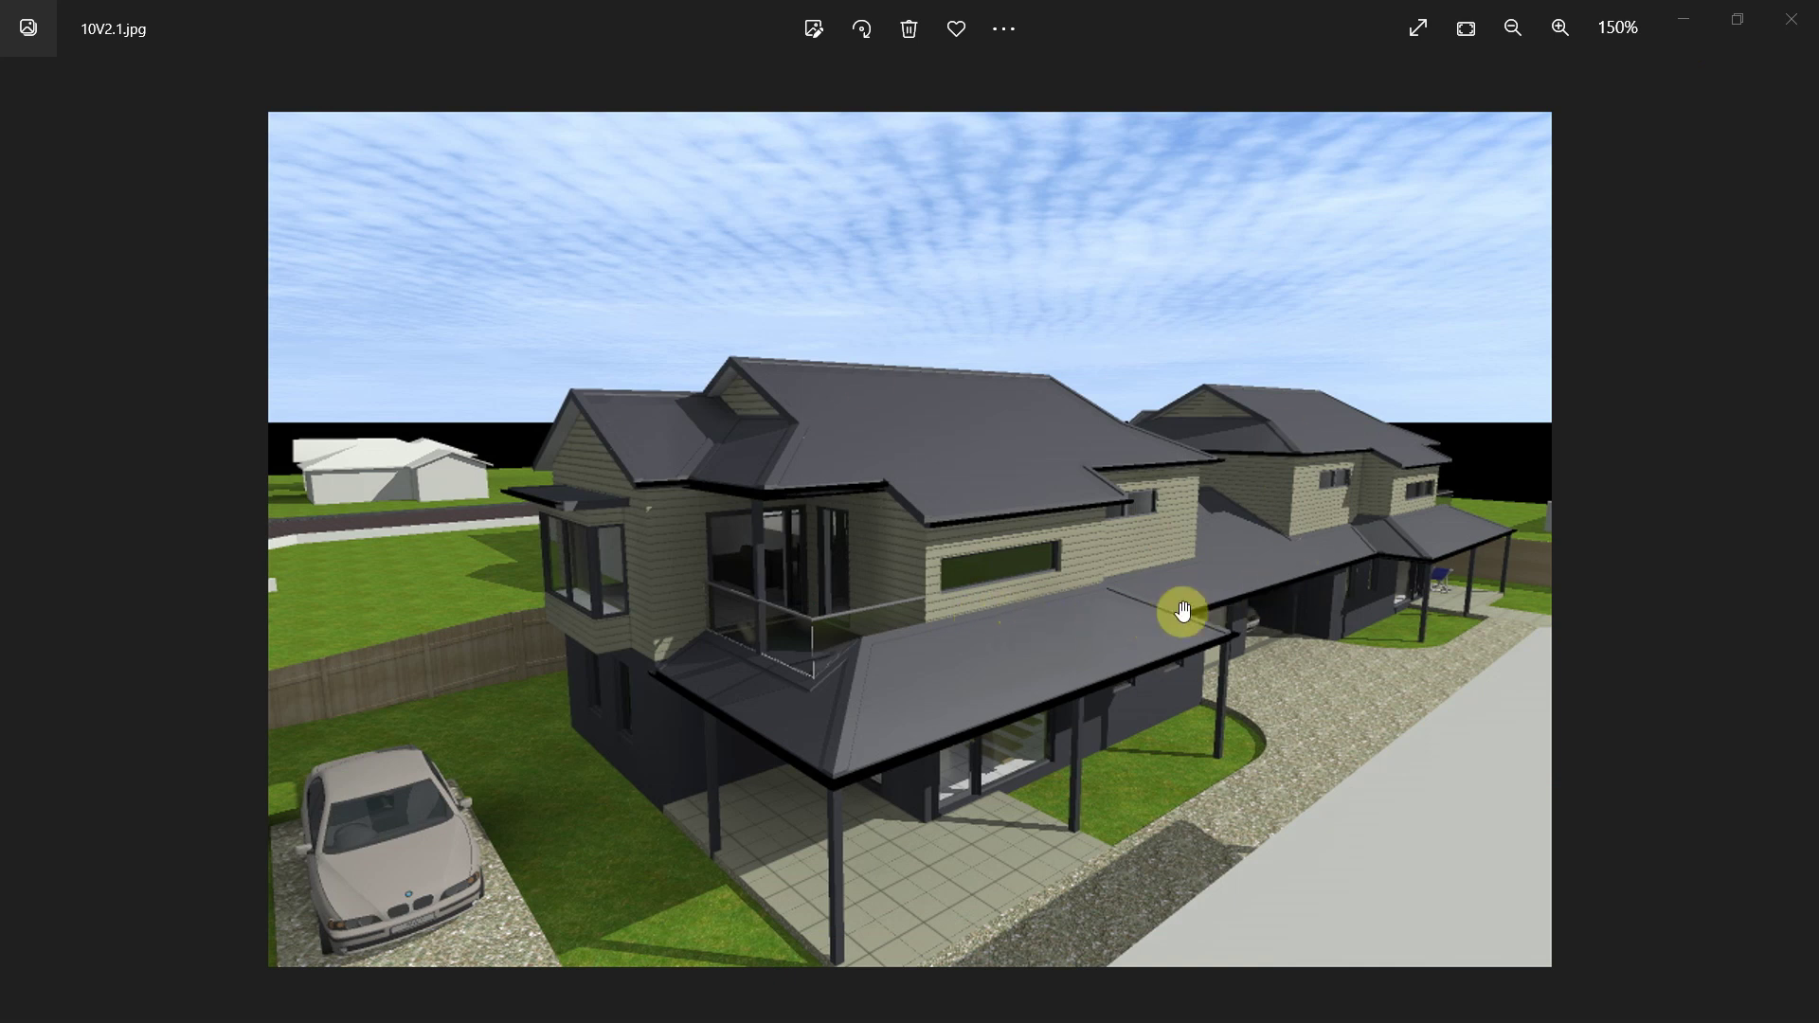
- Close the photo viewer and zoom to the Level 1 floor plan's west boundary
click(1685, 19)
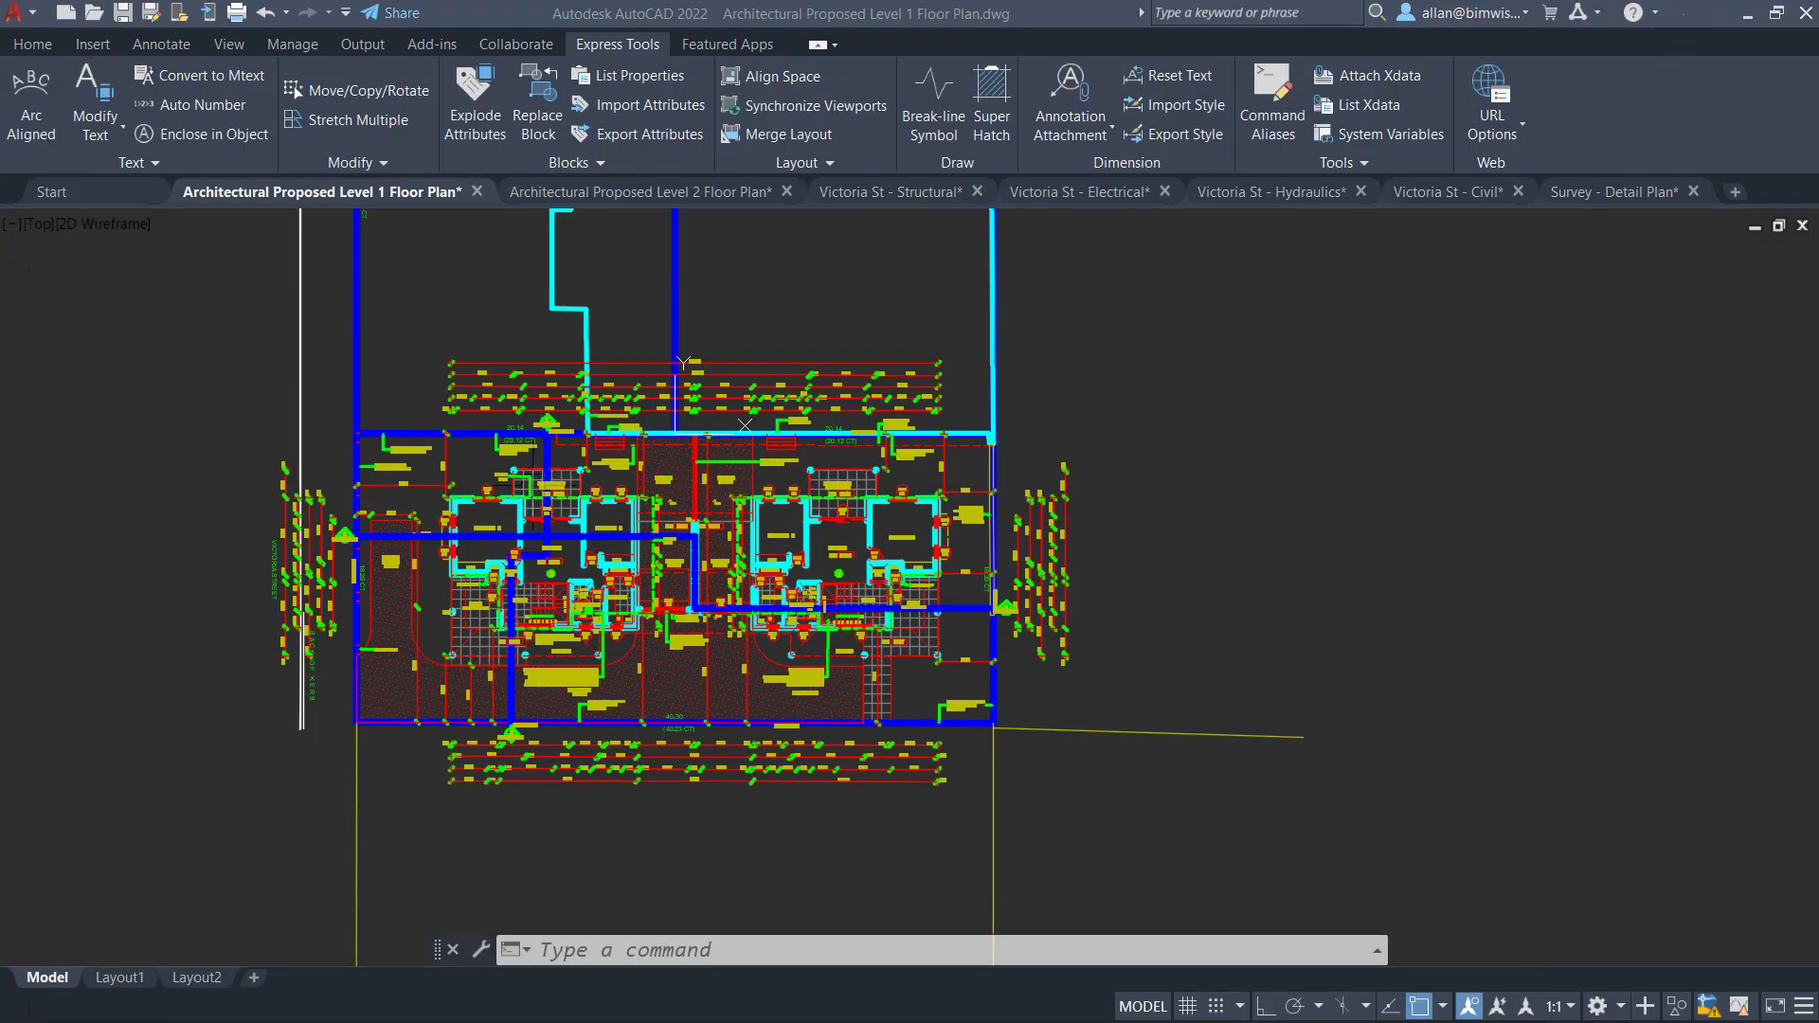
scroll(353, 461, up, 4)
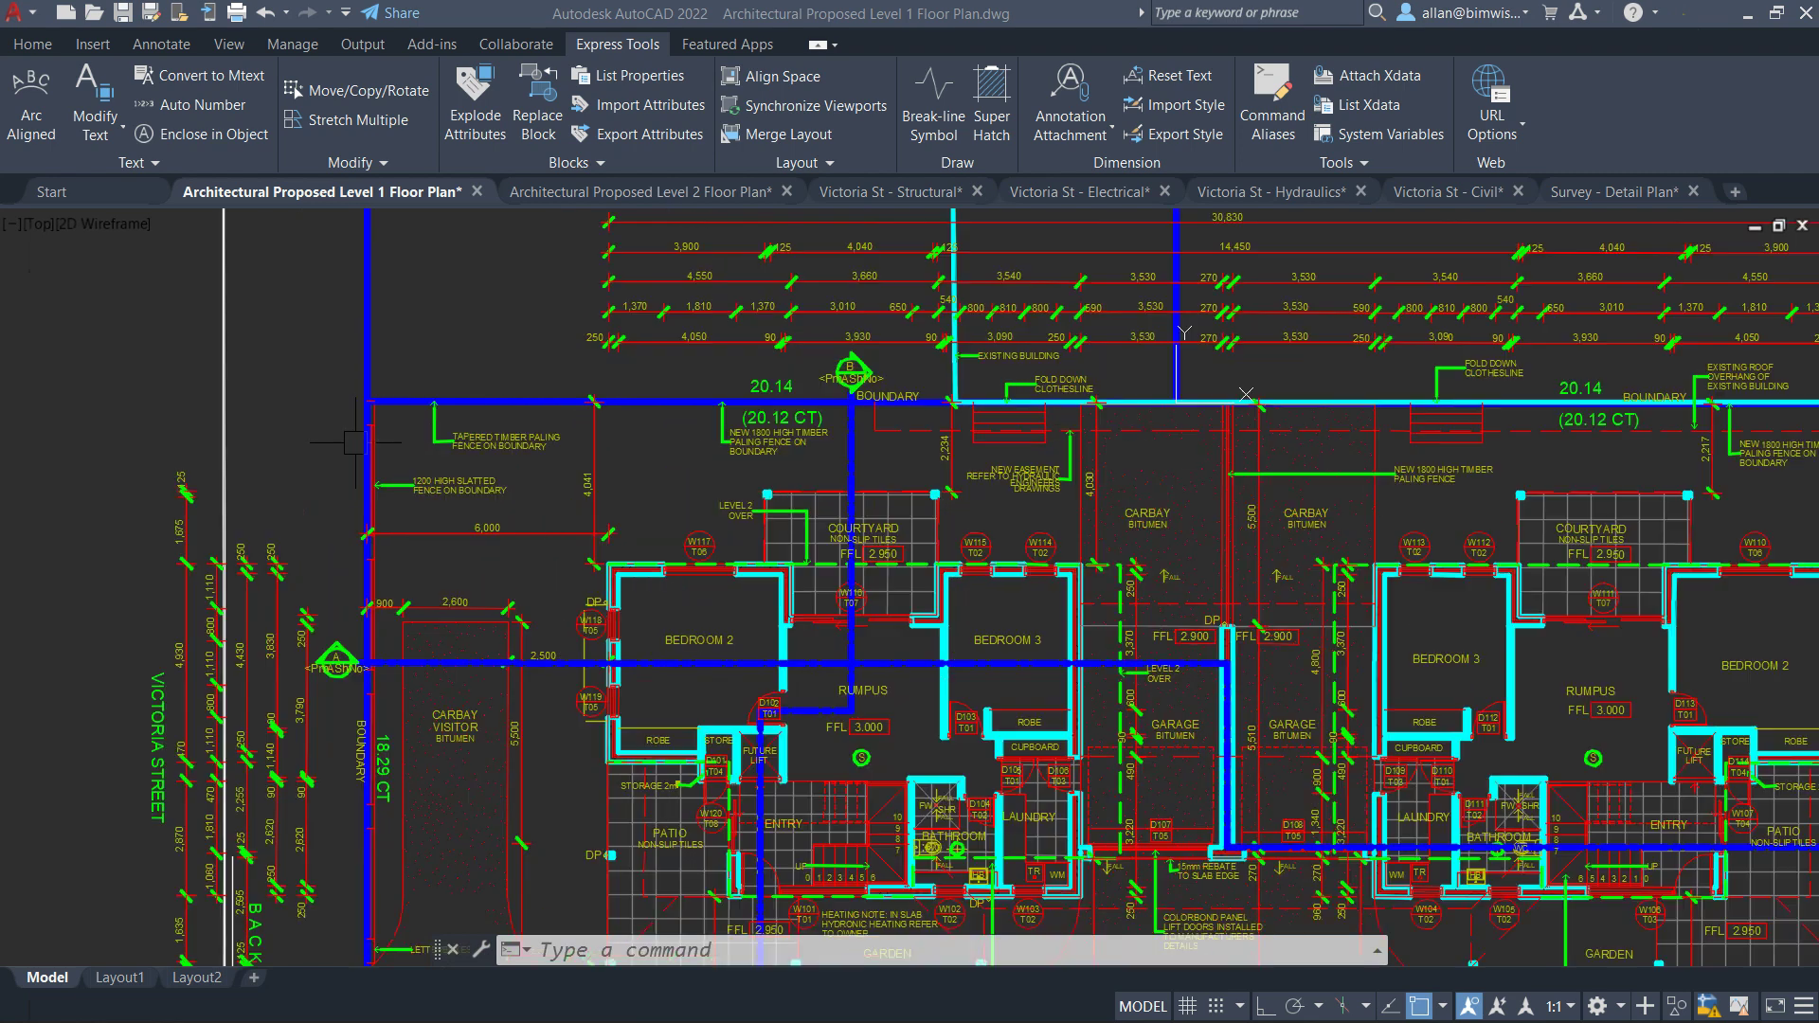
scroll(369, 417, up, 2)
scroll(380, 386, up, 2)
scroll(381, 385, down, 6)
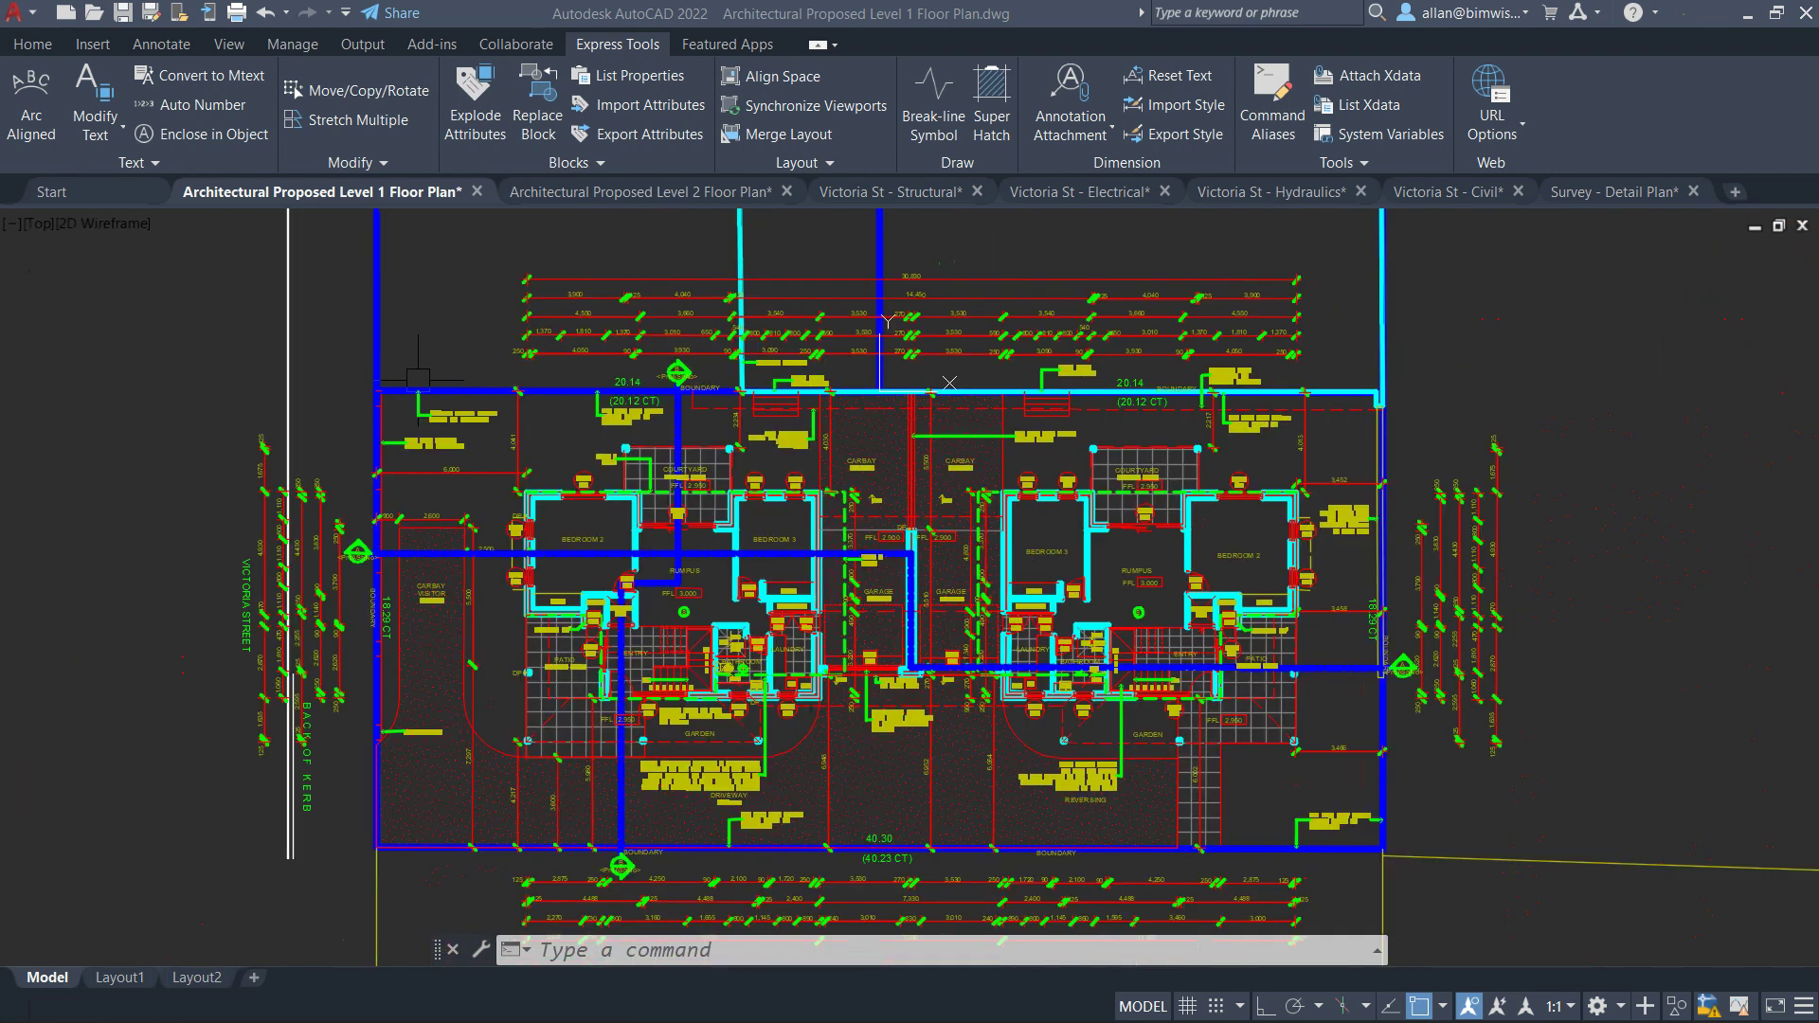
- Measure the west boundary from top-left to bottom-left corner with DIST, reading 18288
text(dist)
key(Return)
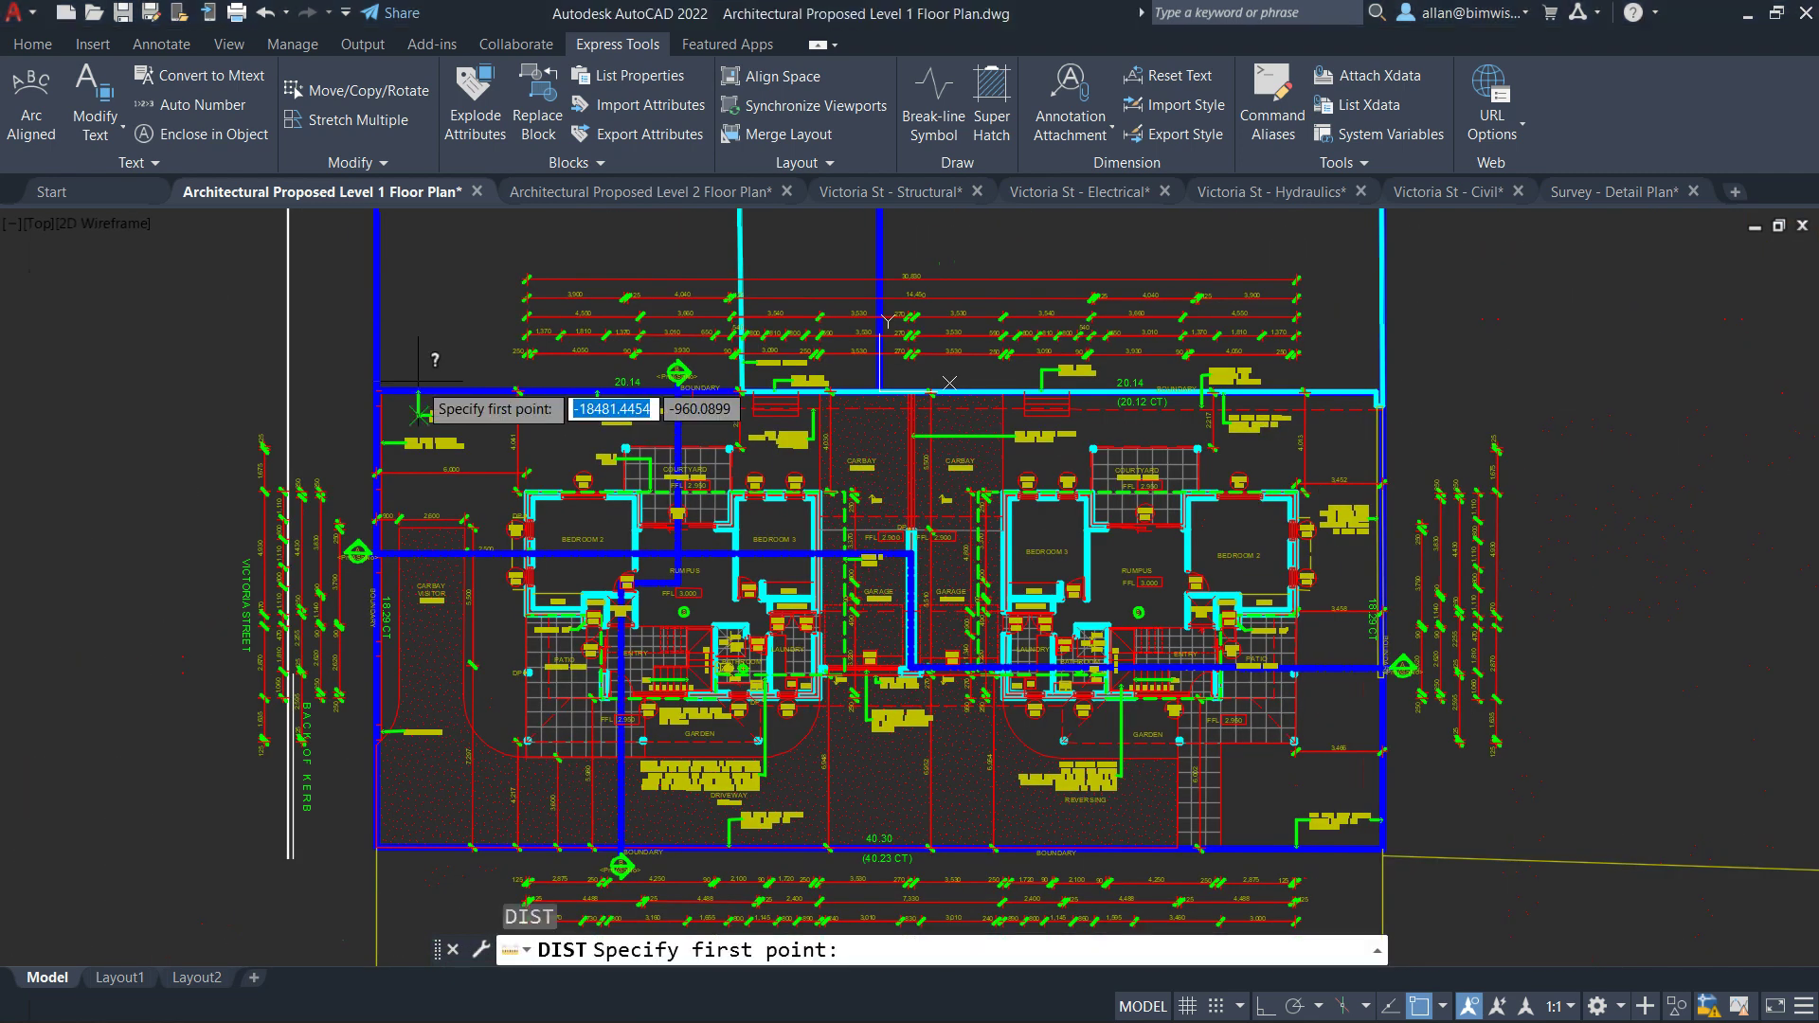
scroll(377, 383, up, 4)
click(376, 377)
scroll(376, 377, down, 4)
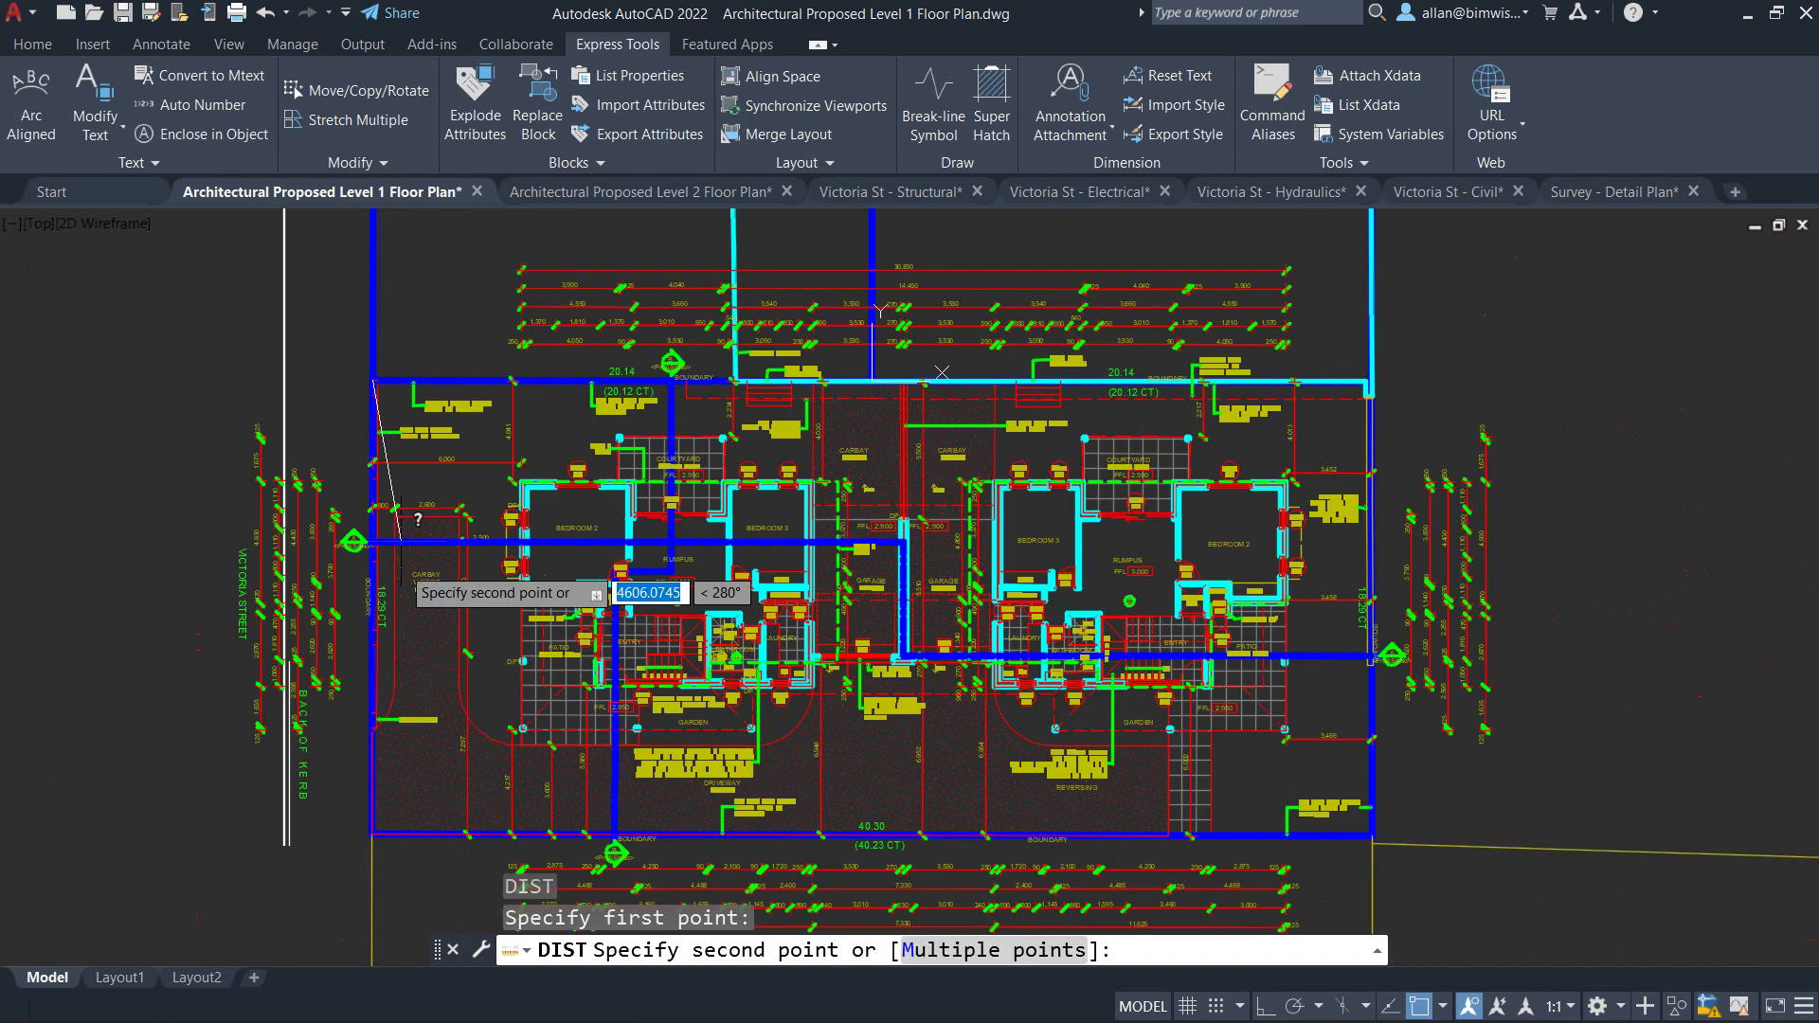
scroll(399, 862, up, 4)
click(398, 845)
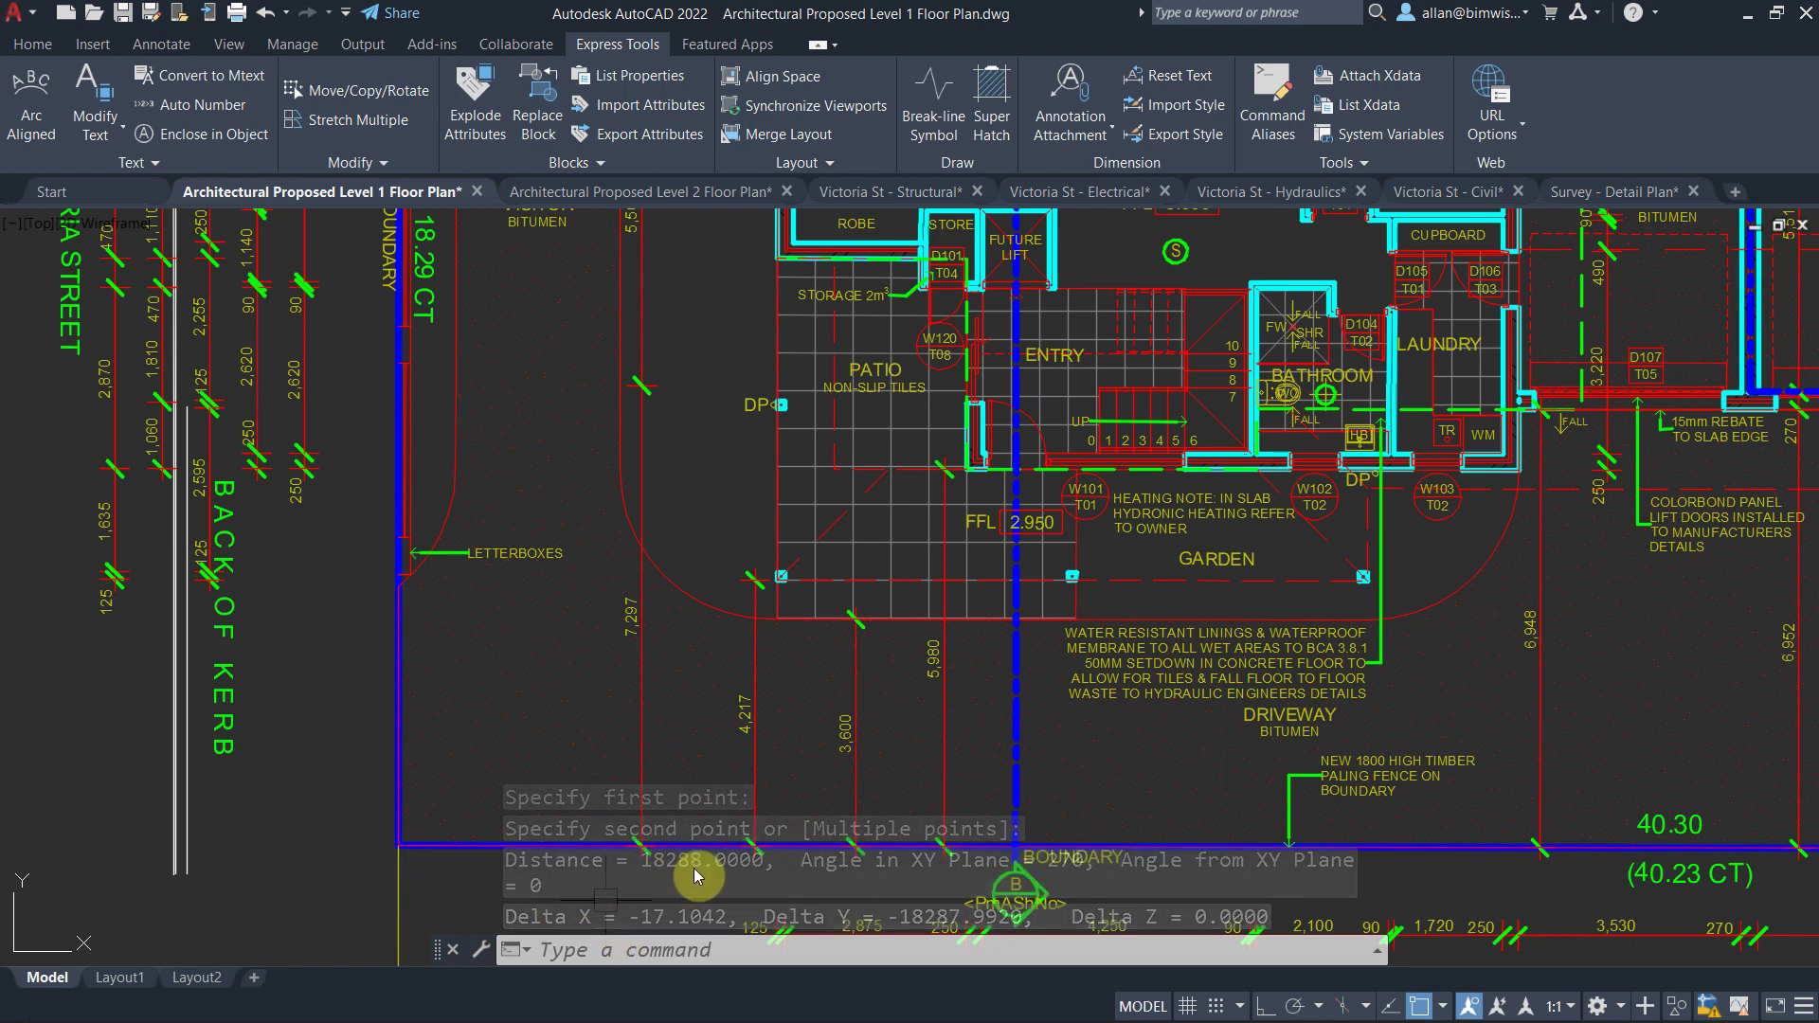
- Measure across the carbay's 2,600 dimension beside Bedroom 2, confirming 2600
scroll(631, 653, down, 5)
scroll(429, 434, up, 4)
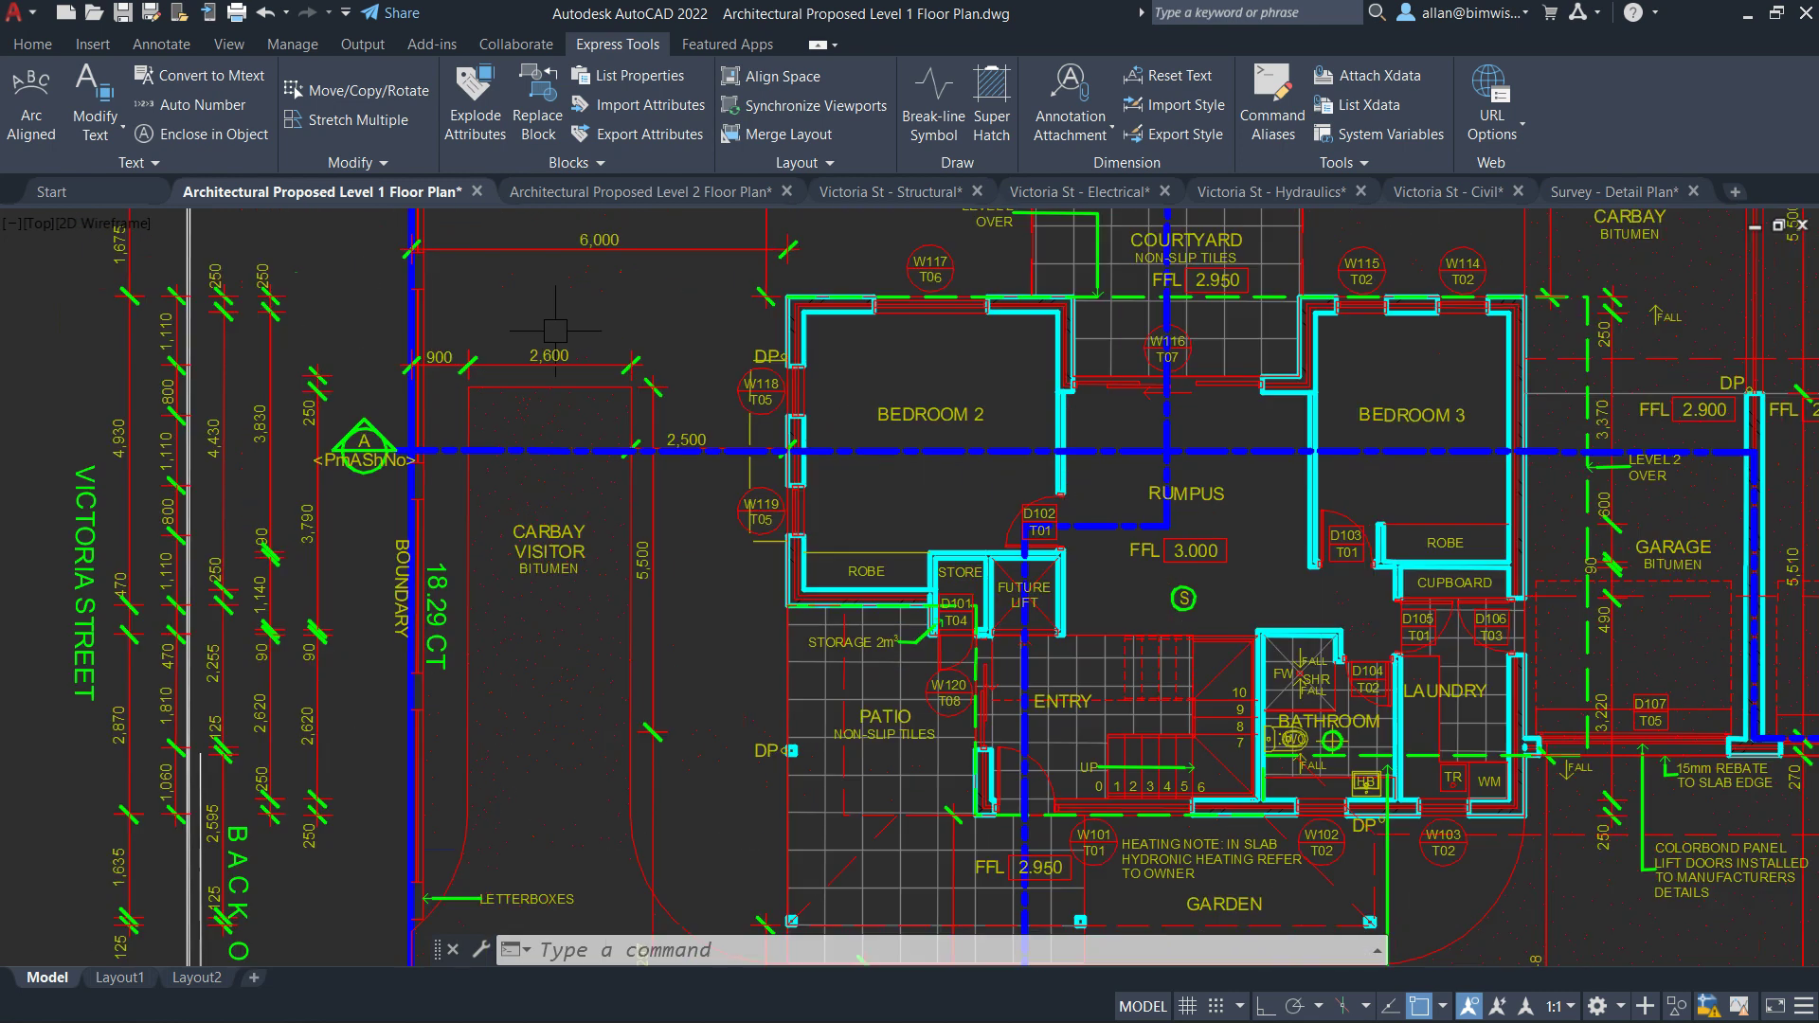
scroll(429, 434, up, 2)
scroll(430, 434, up, 3)
scroll(353, 459, down, 3)
text(di)
key(Return)
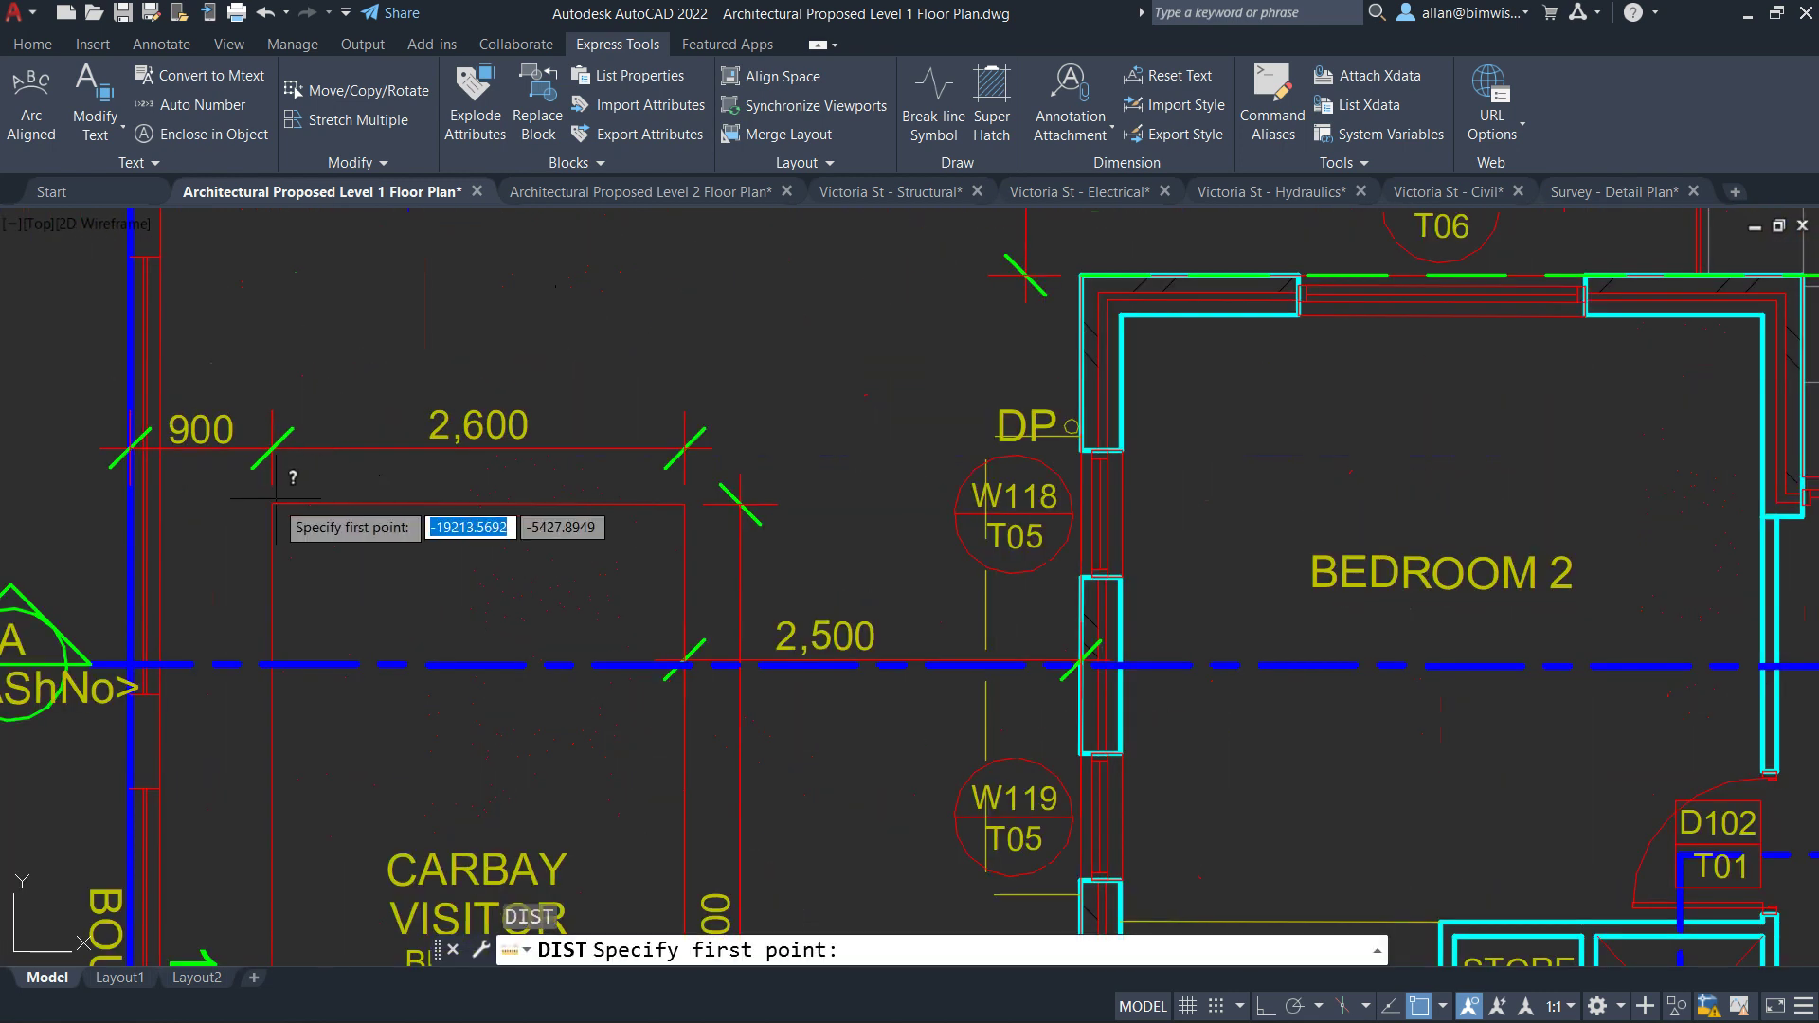
click(273, 503)
click(685, 505)
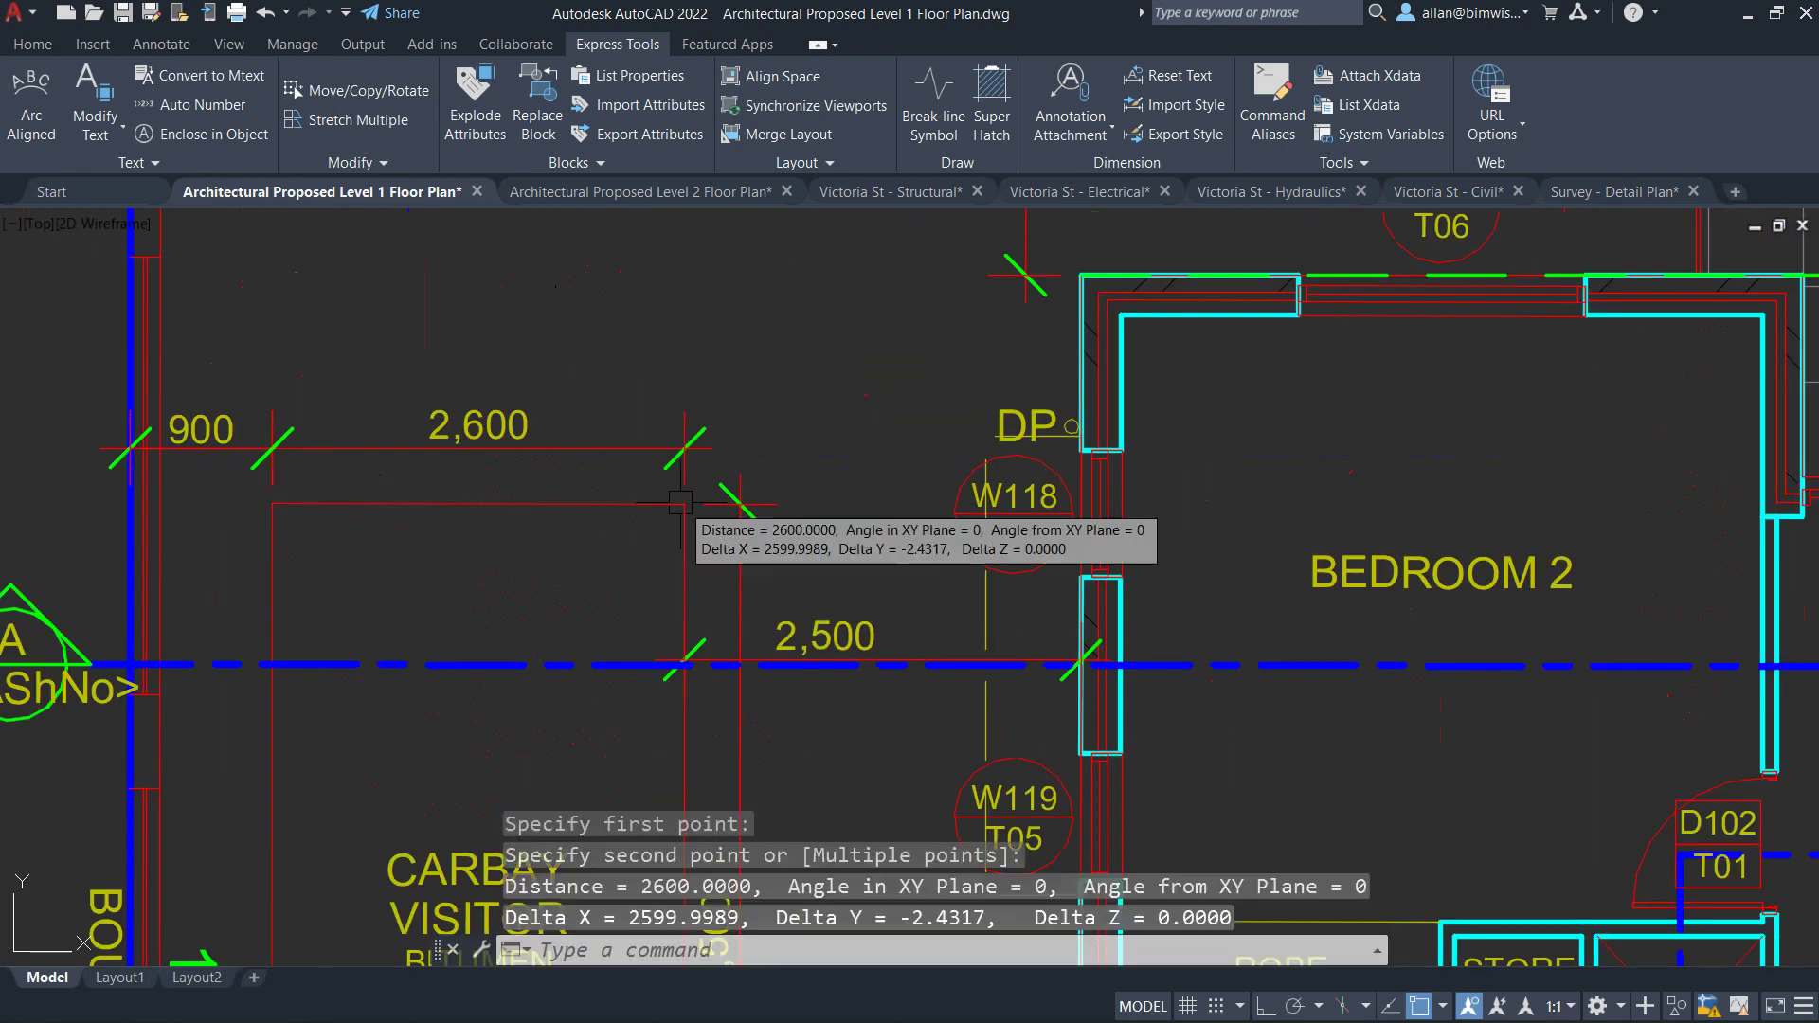
scroll(598, 454, down, 3)
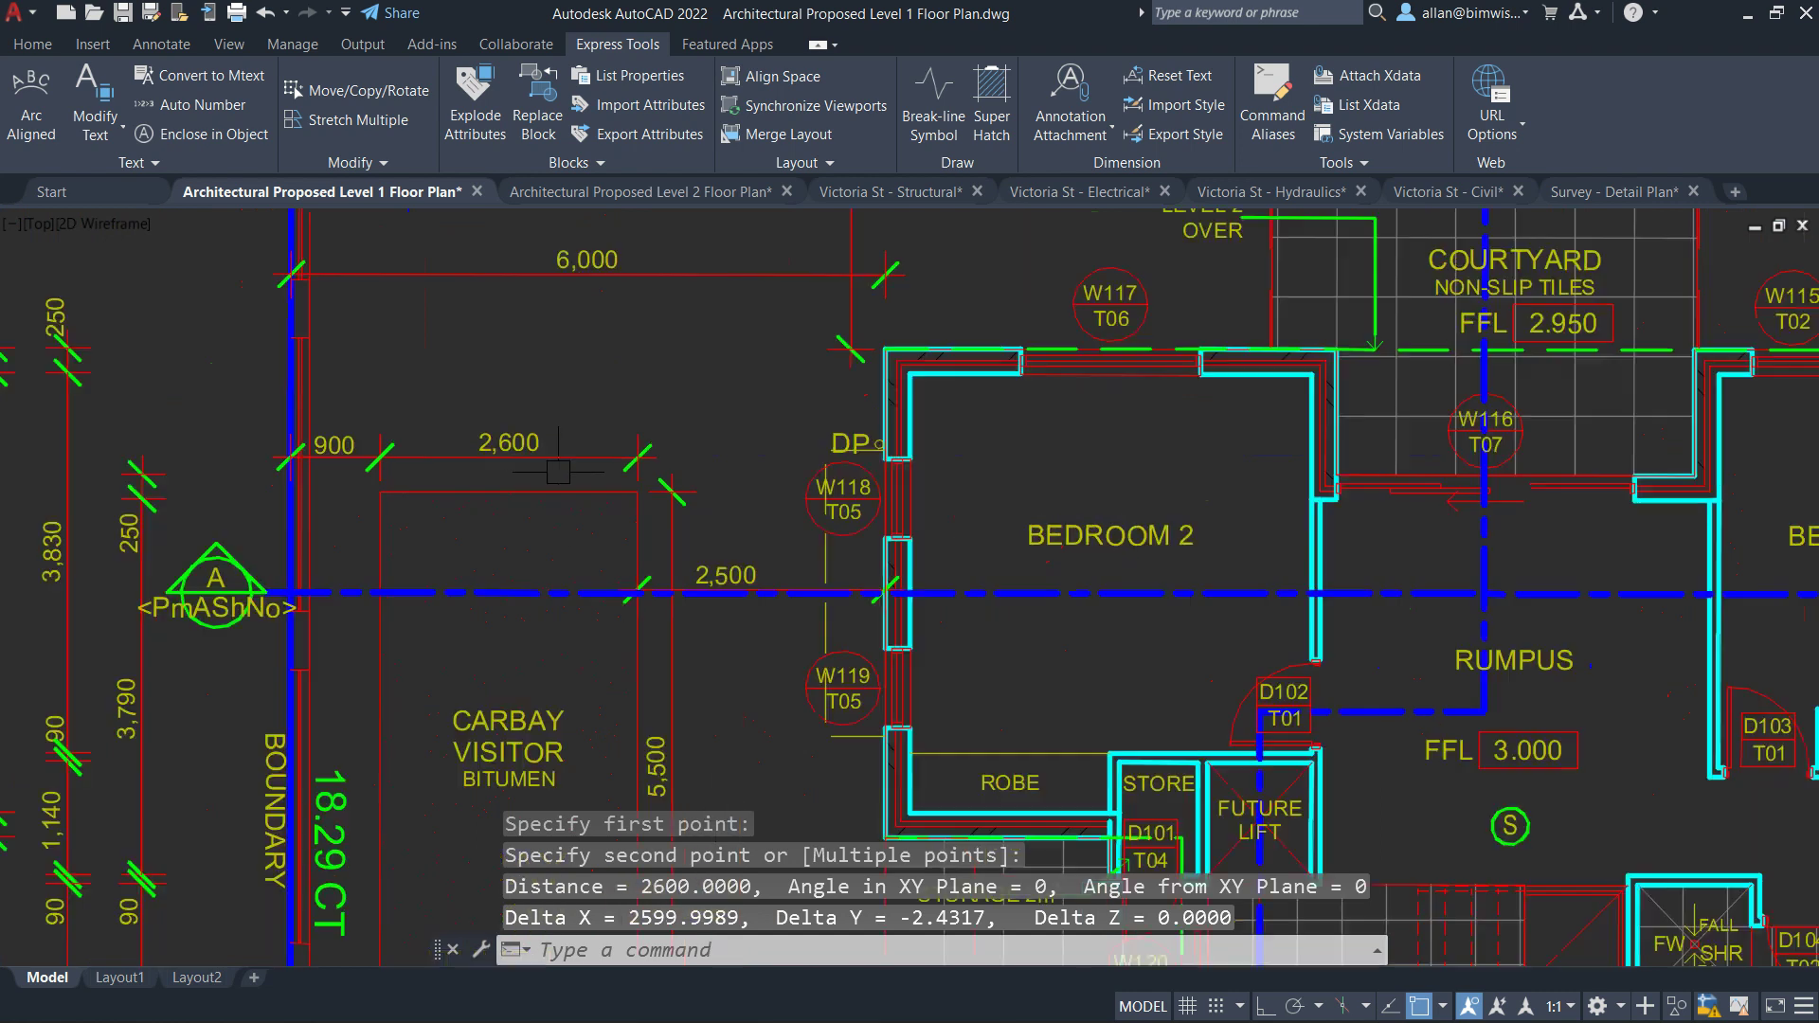
scroll(598, 454, down, 3)
scroll(660, 438, down, 2)
scroll(426, 429, down, 1)
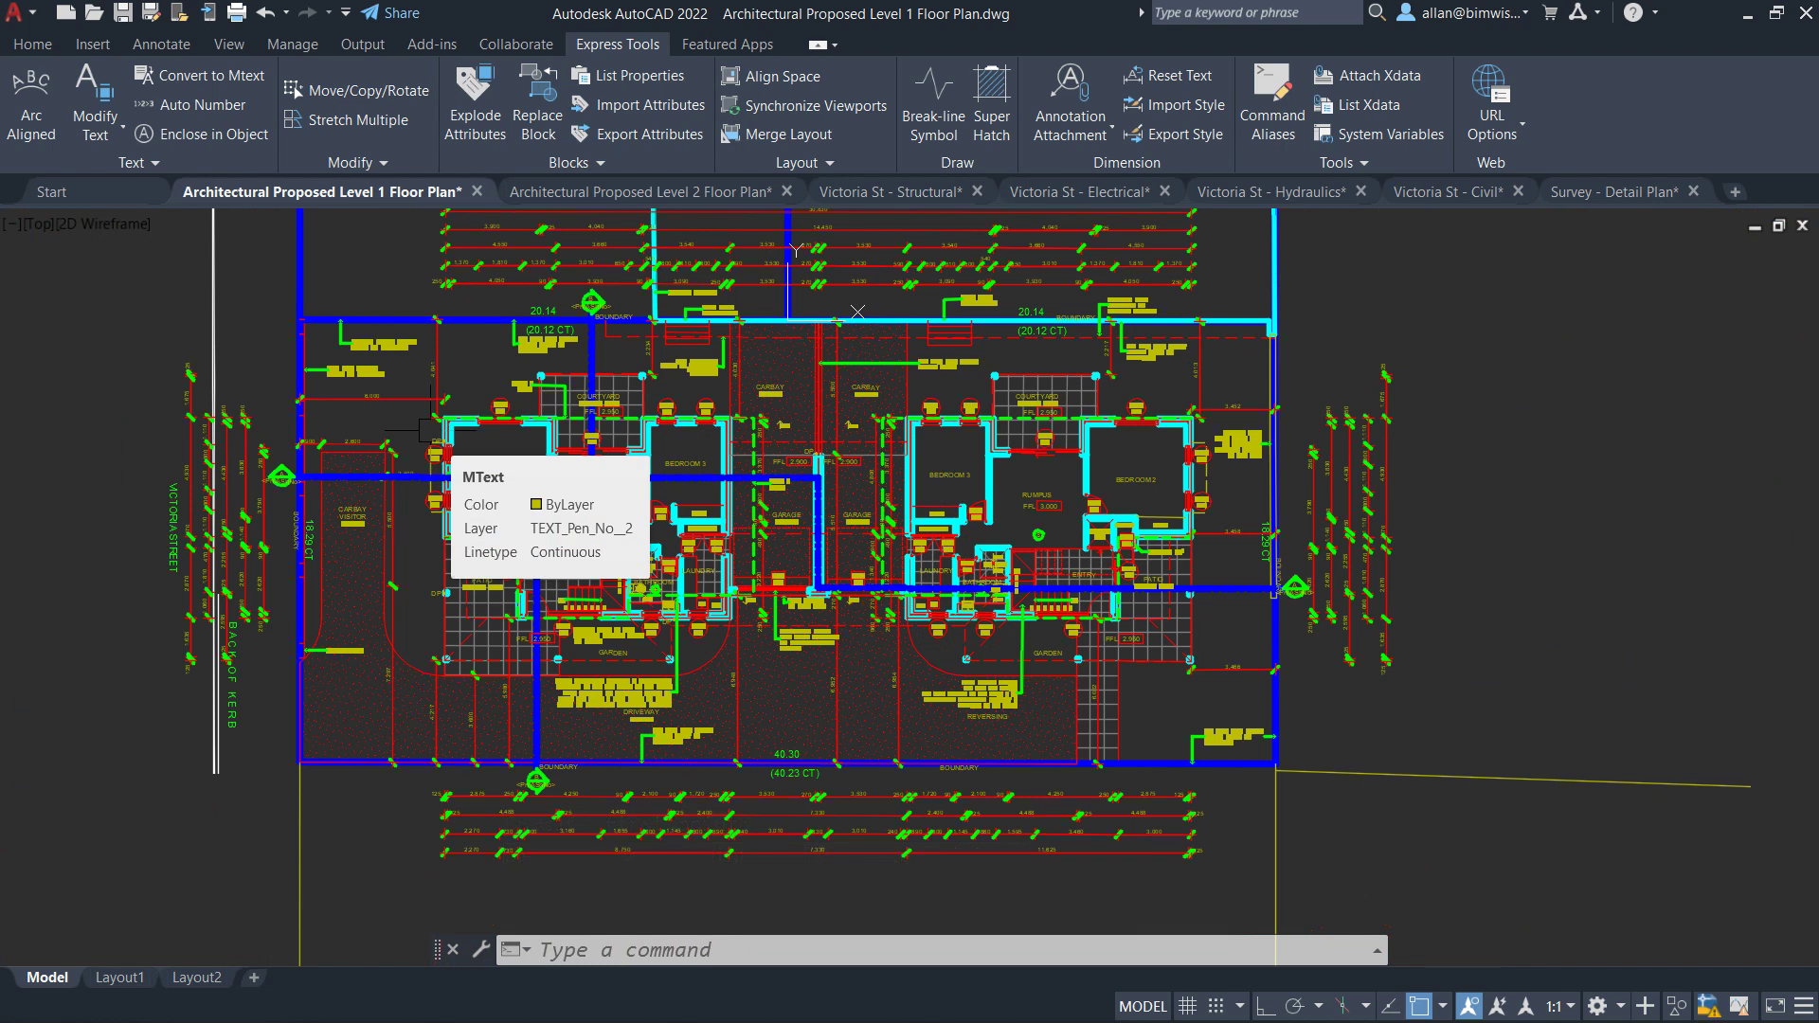
- Switch to the Level 2 Floor Plan drawing and zoom to the deck corner
click(646, 191)
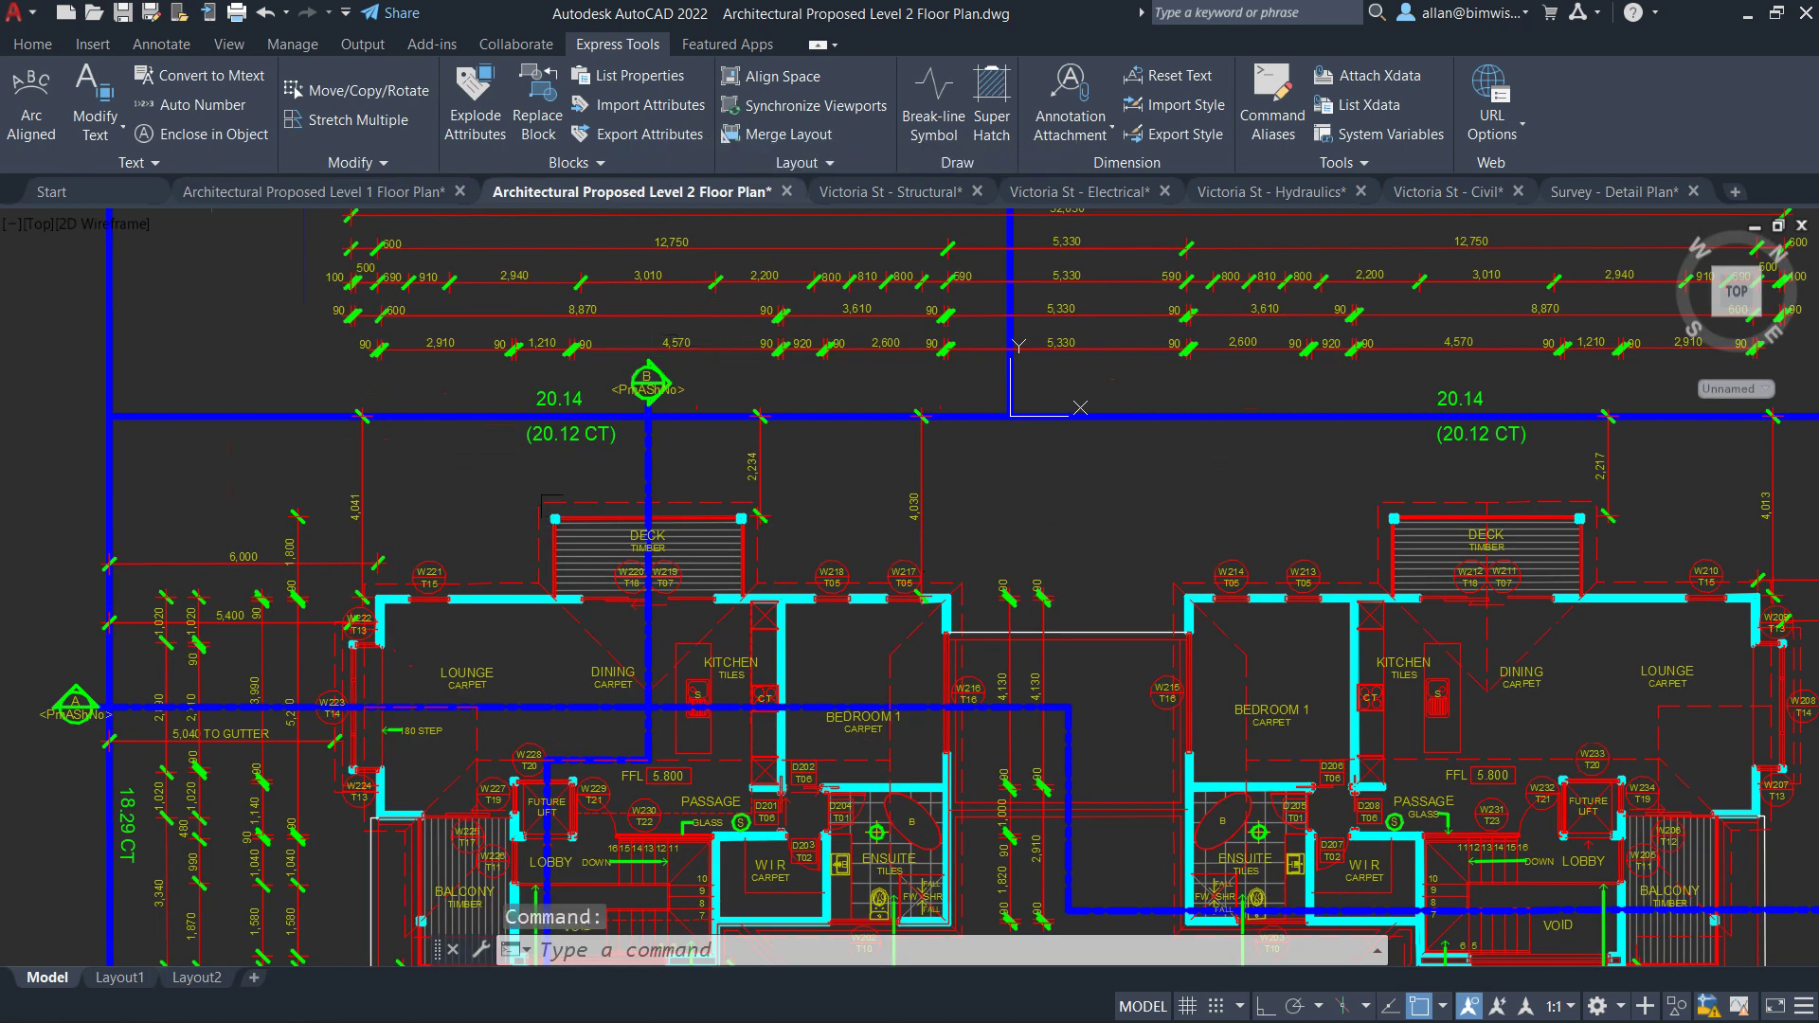
scroll(557, 511, up, 5)
scroll(533, 478, up, 2)
scroll(528, 480, up, 3)
- Measure the deck corner post's width as 125, then zoom out to the whole plan
text(DIST)
key(Return)
click(528, 482)
click(675, 484)
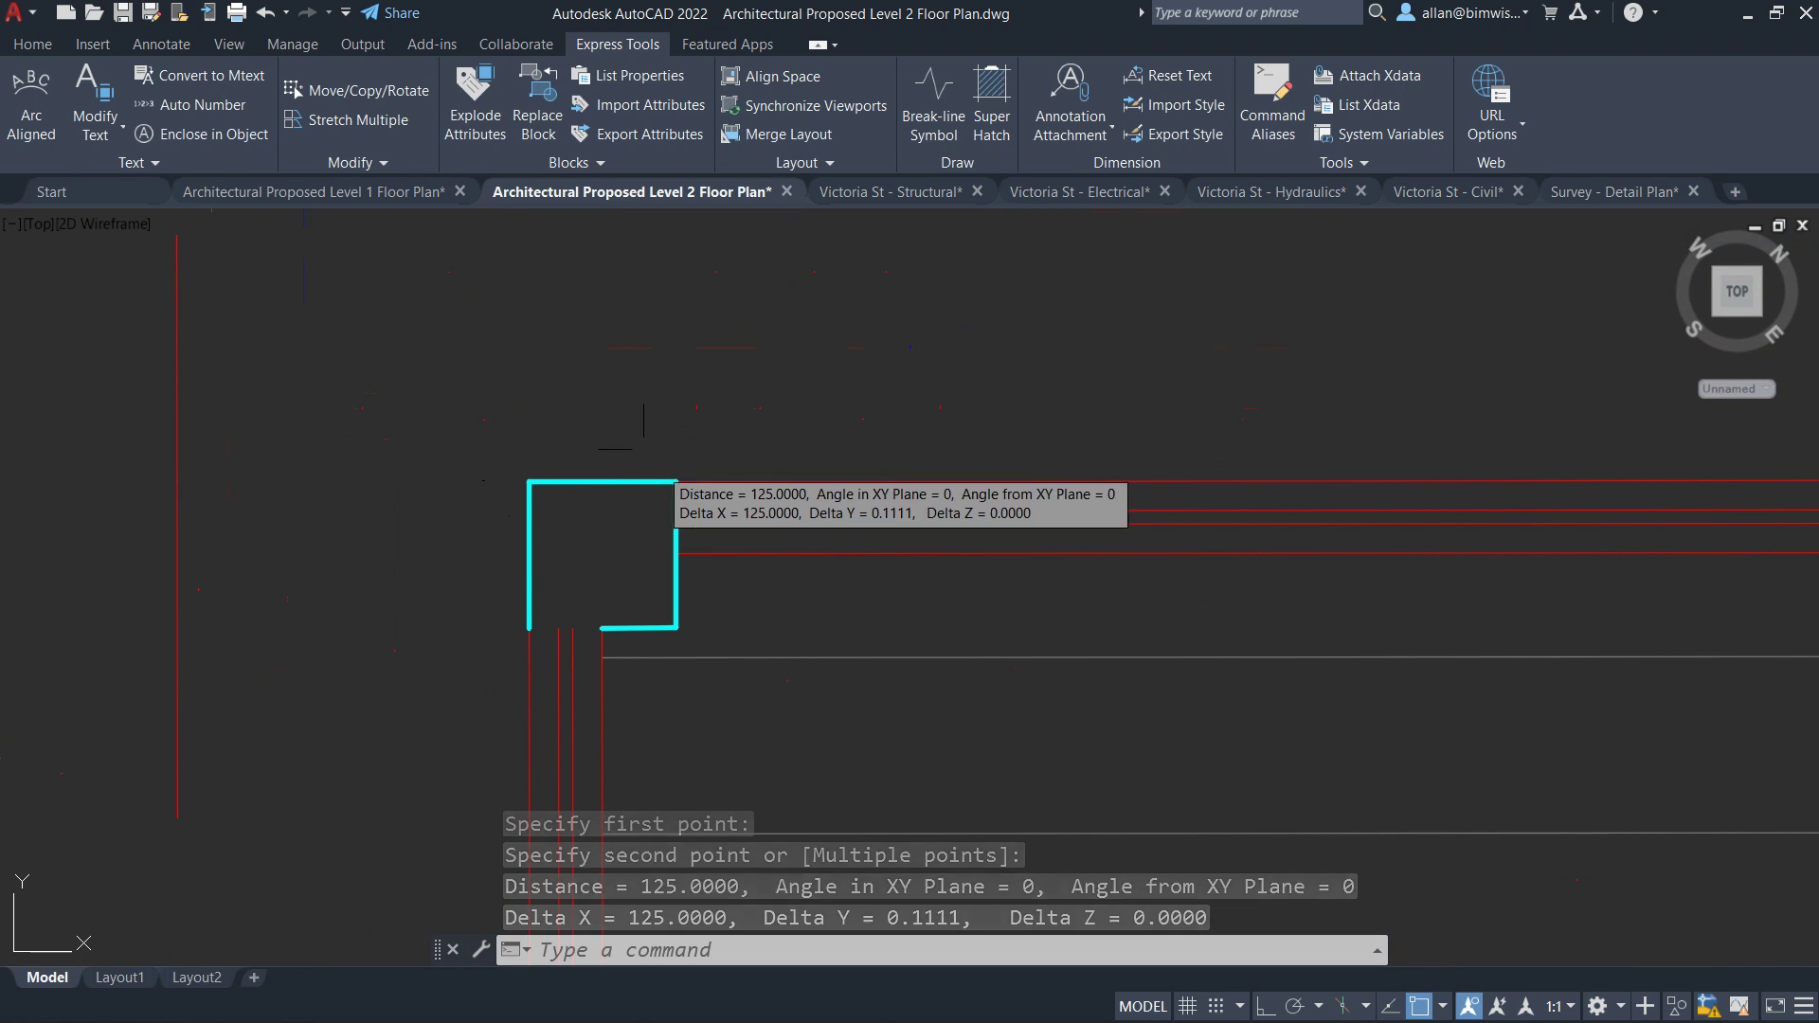
scroll(675, 497, down, 3)
scroll(865, 412, down, 2)
scroll(865, 412, down, 2)
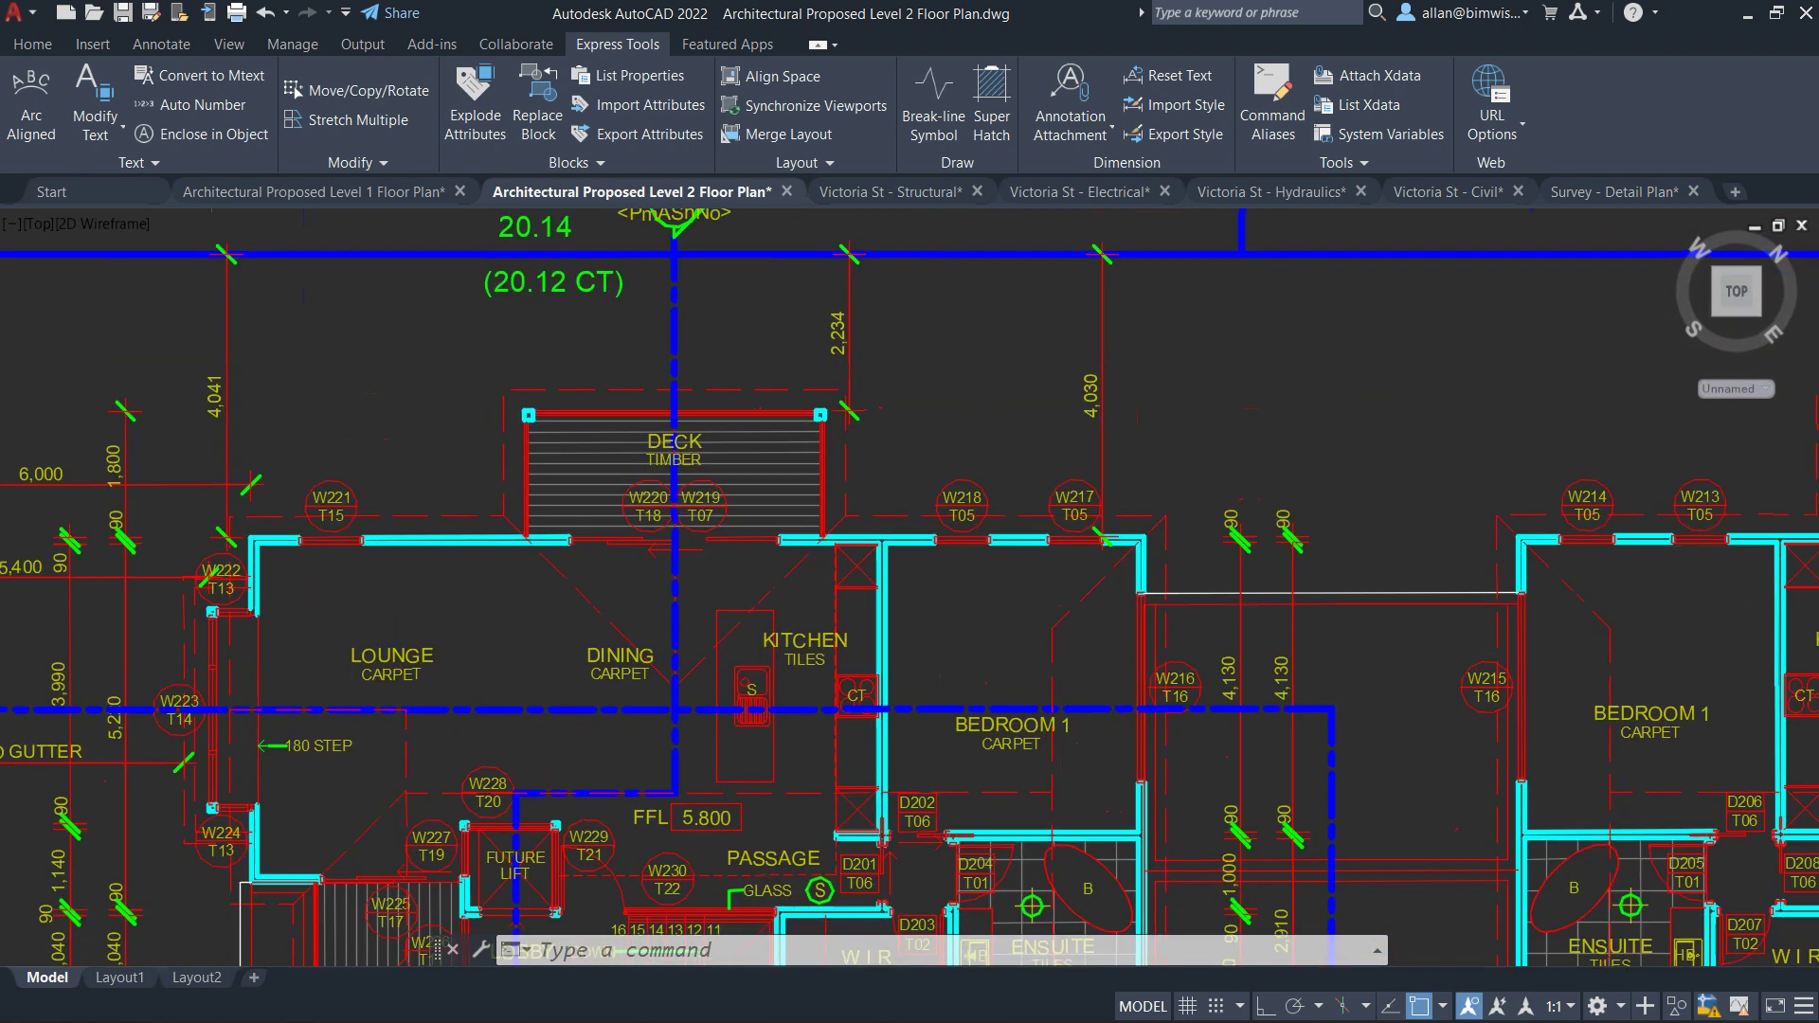
scroll(679, 359, down, 2)
middle_drag(919, 348, 689, 412)
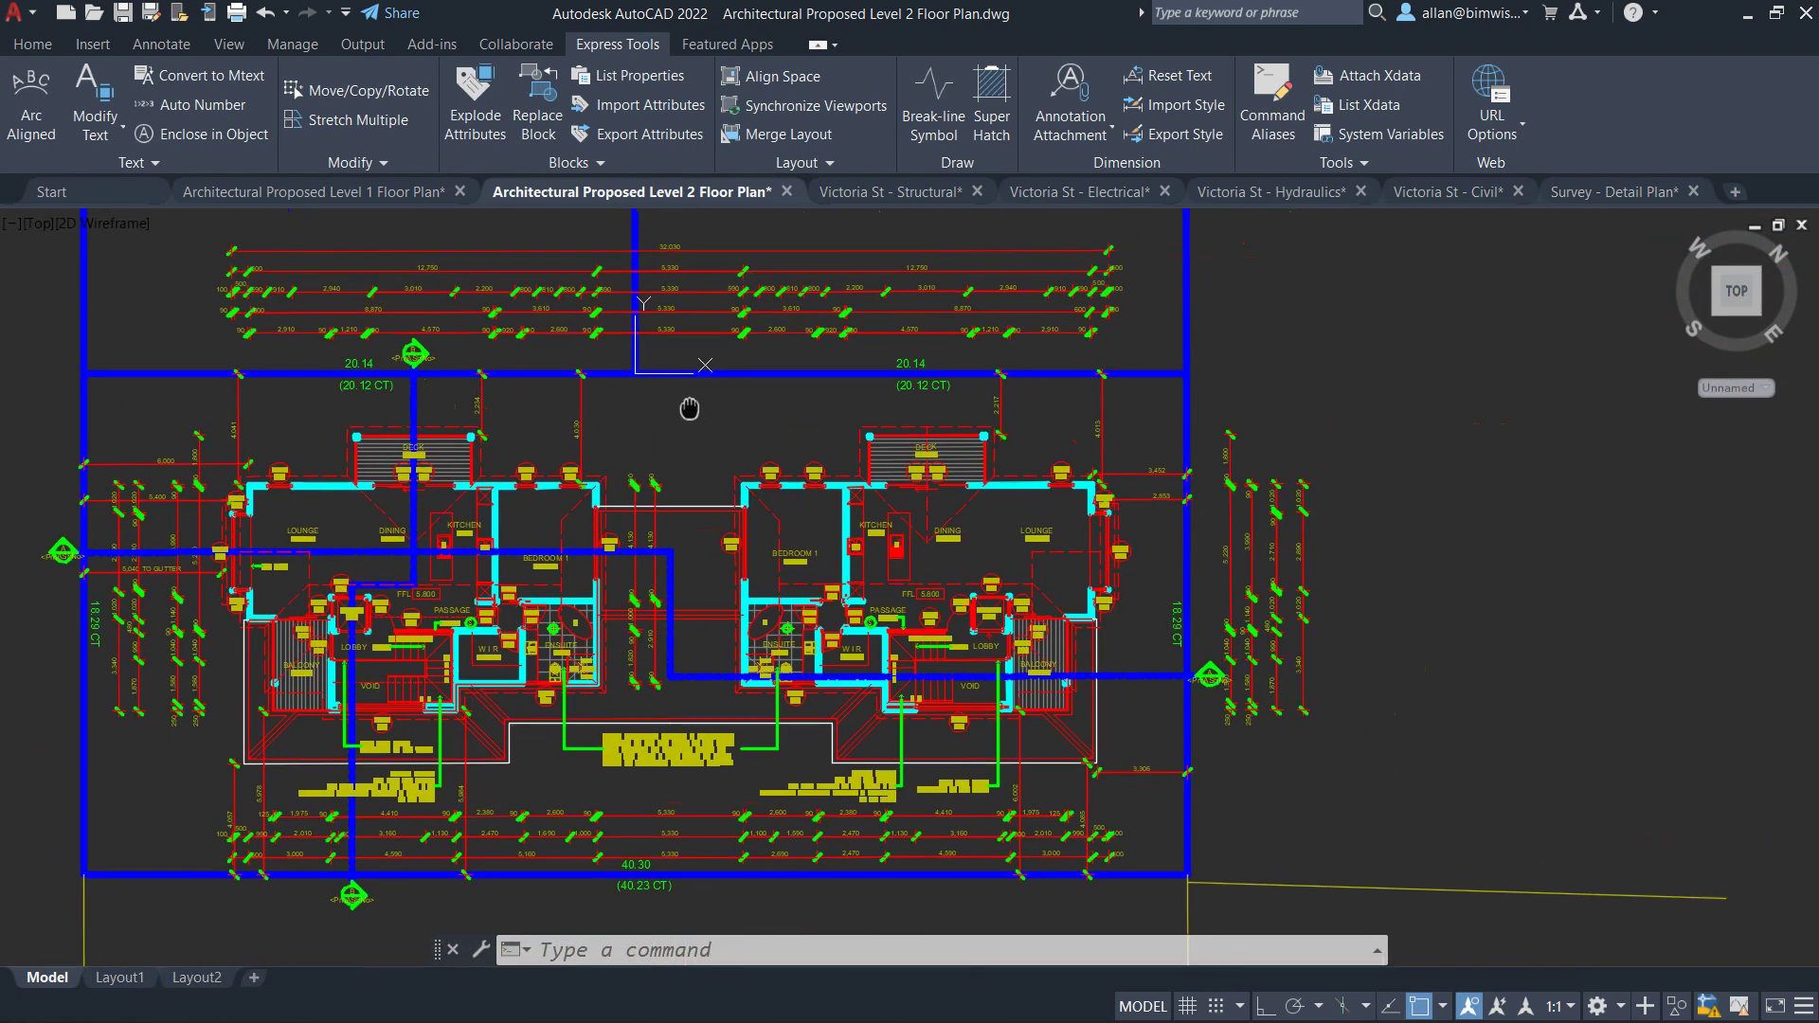
- Print-preview the Victoria St - Structural S03 framing plan sheet, then close the preview
mouse_move(890, 191)
click(917, 194)
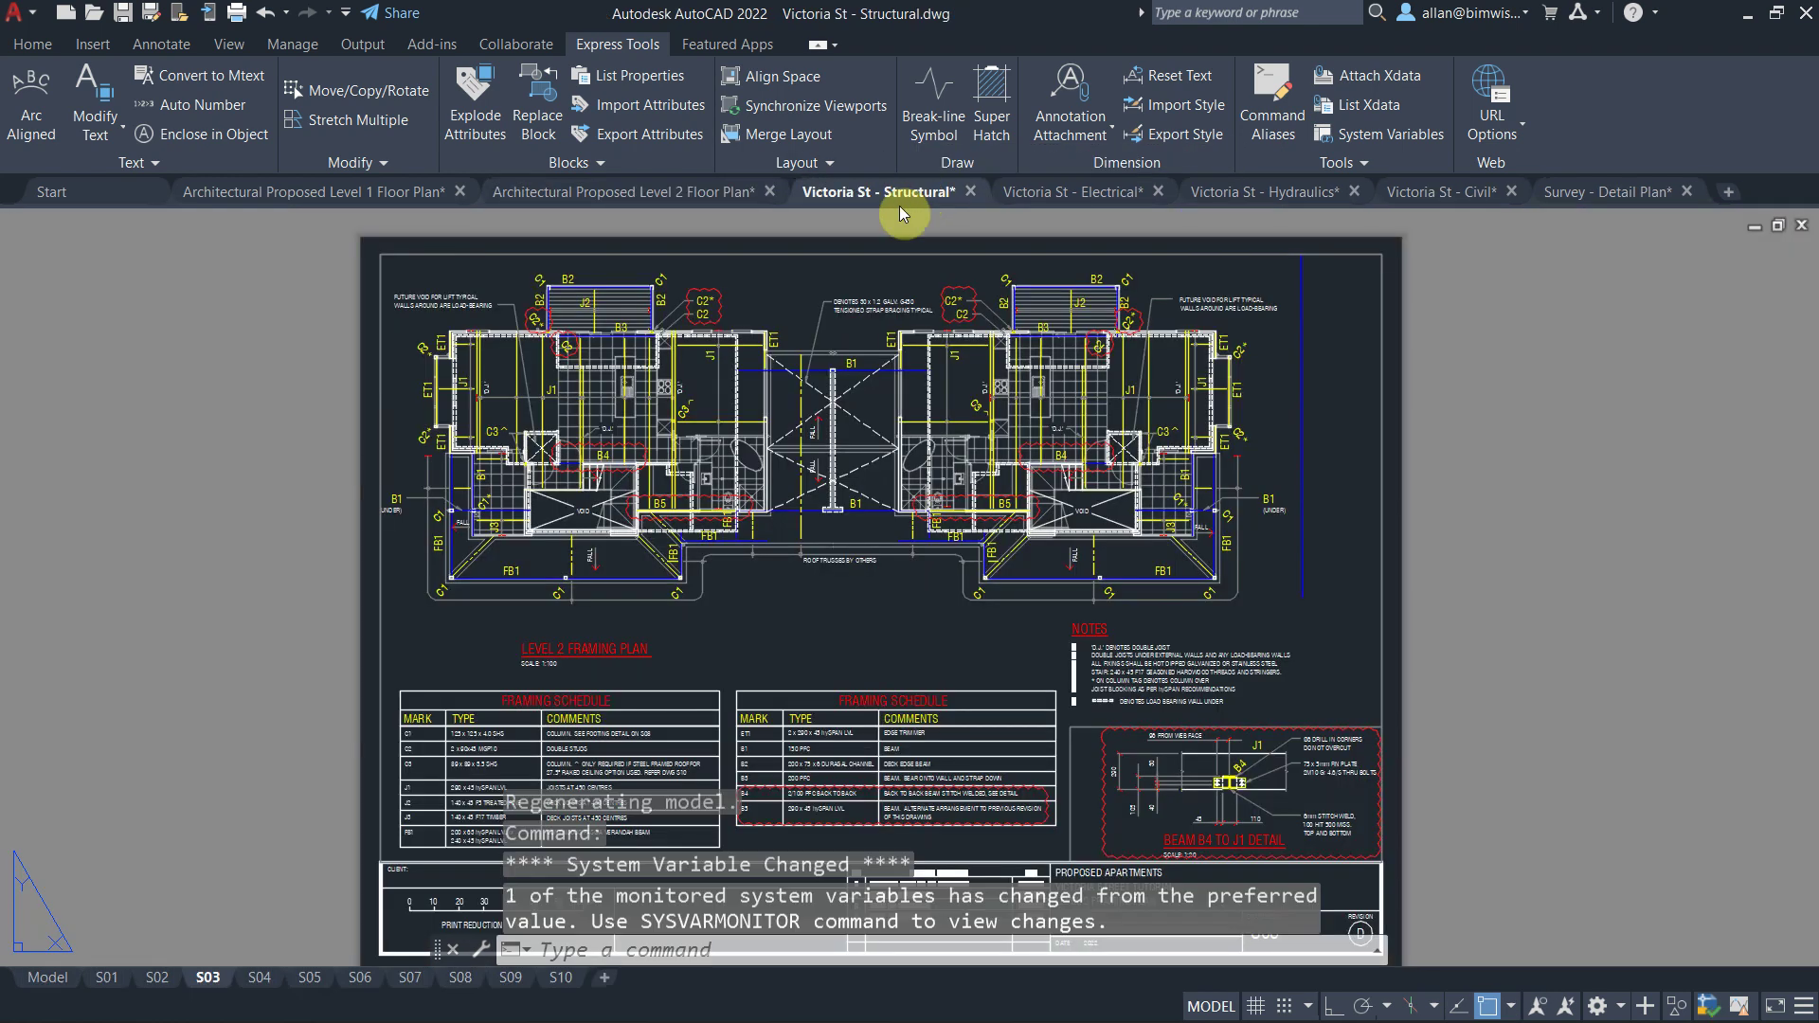
text(preview)
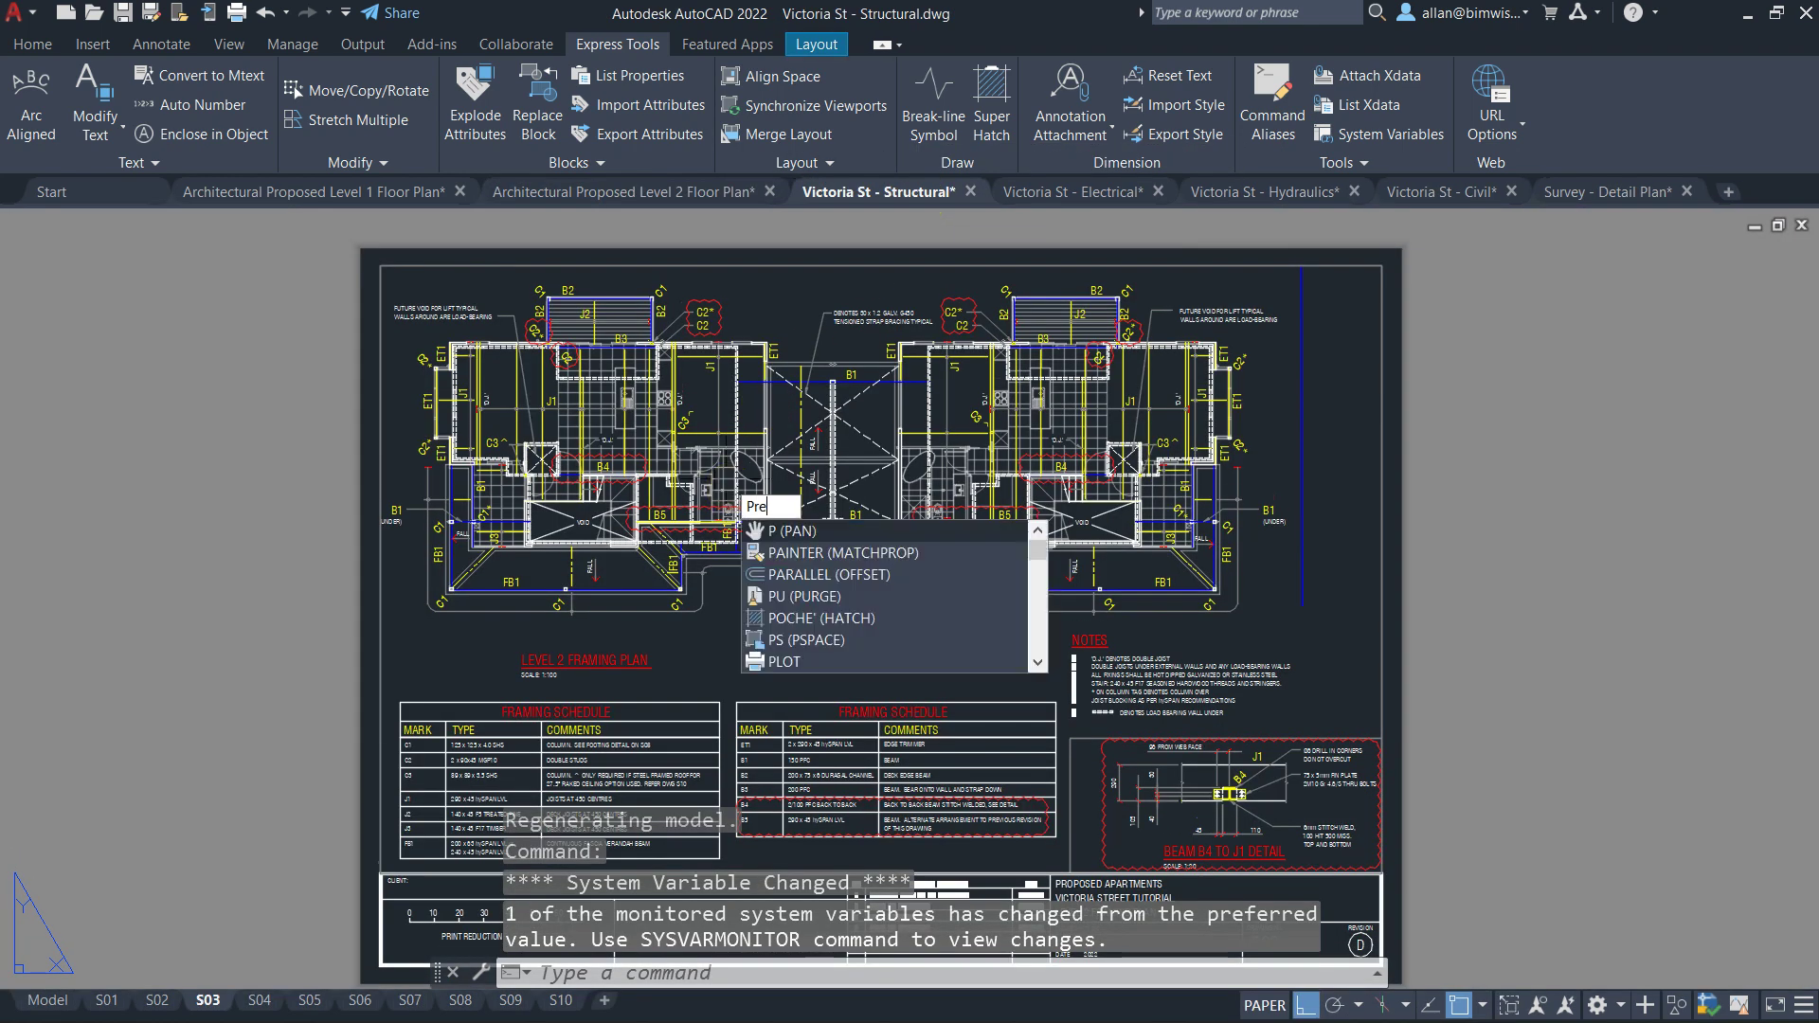
key(Return)
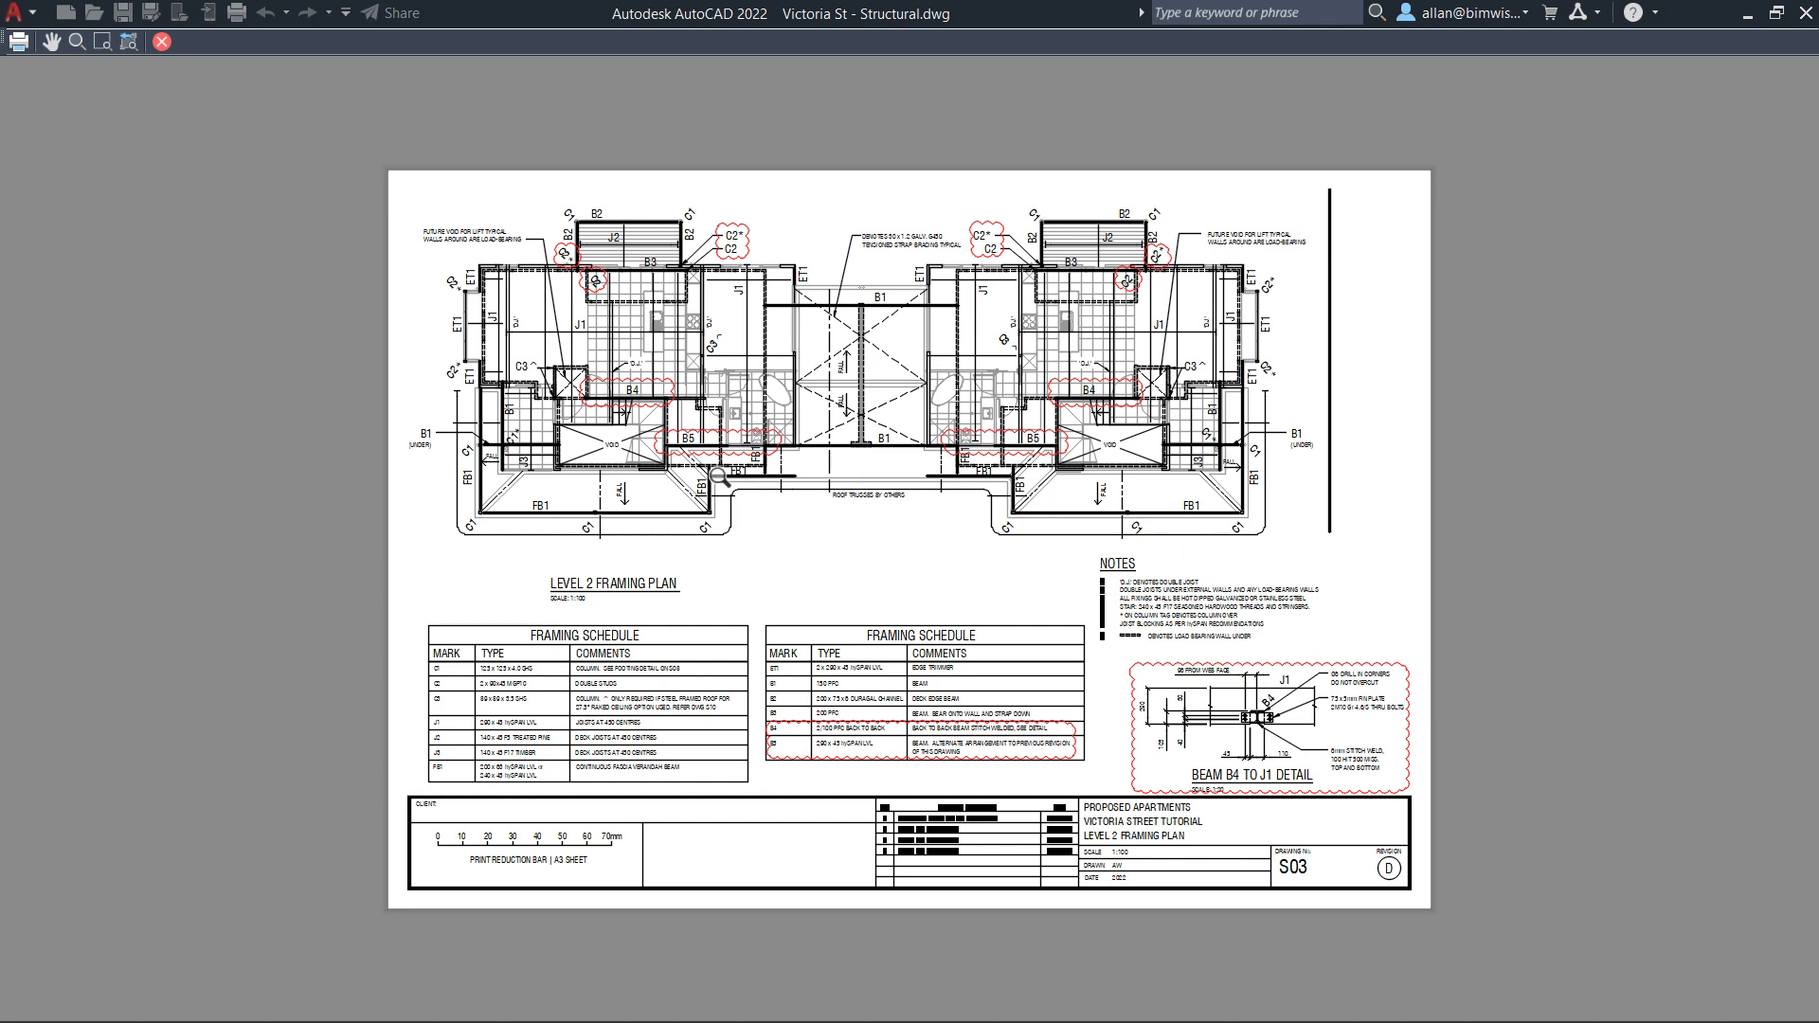
key(Escape)
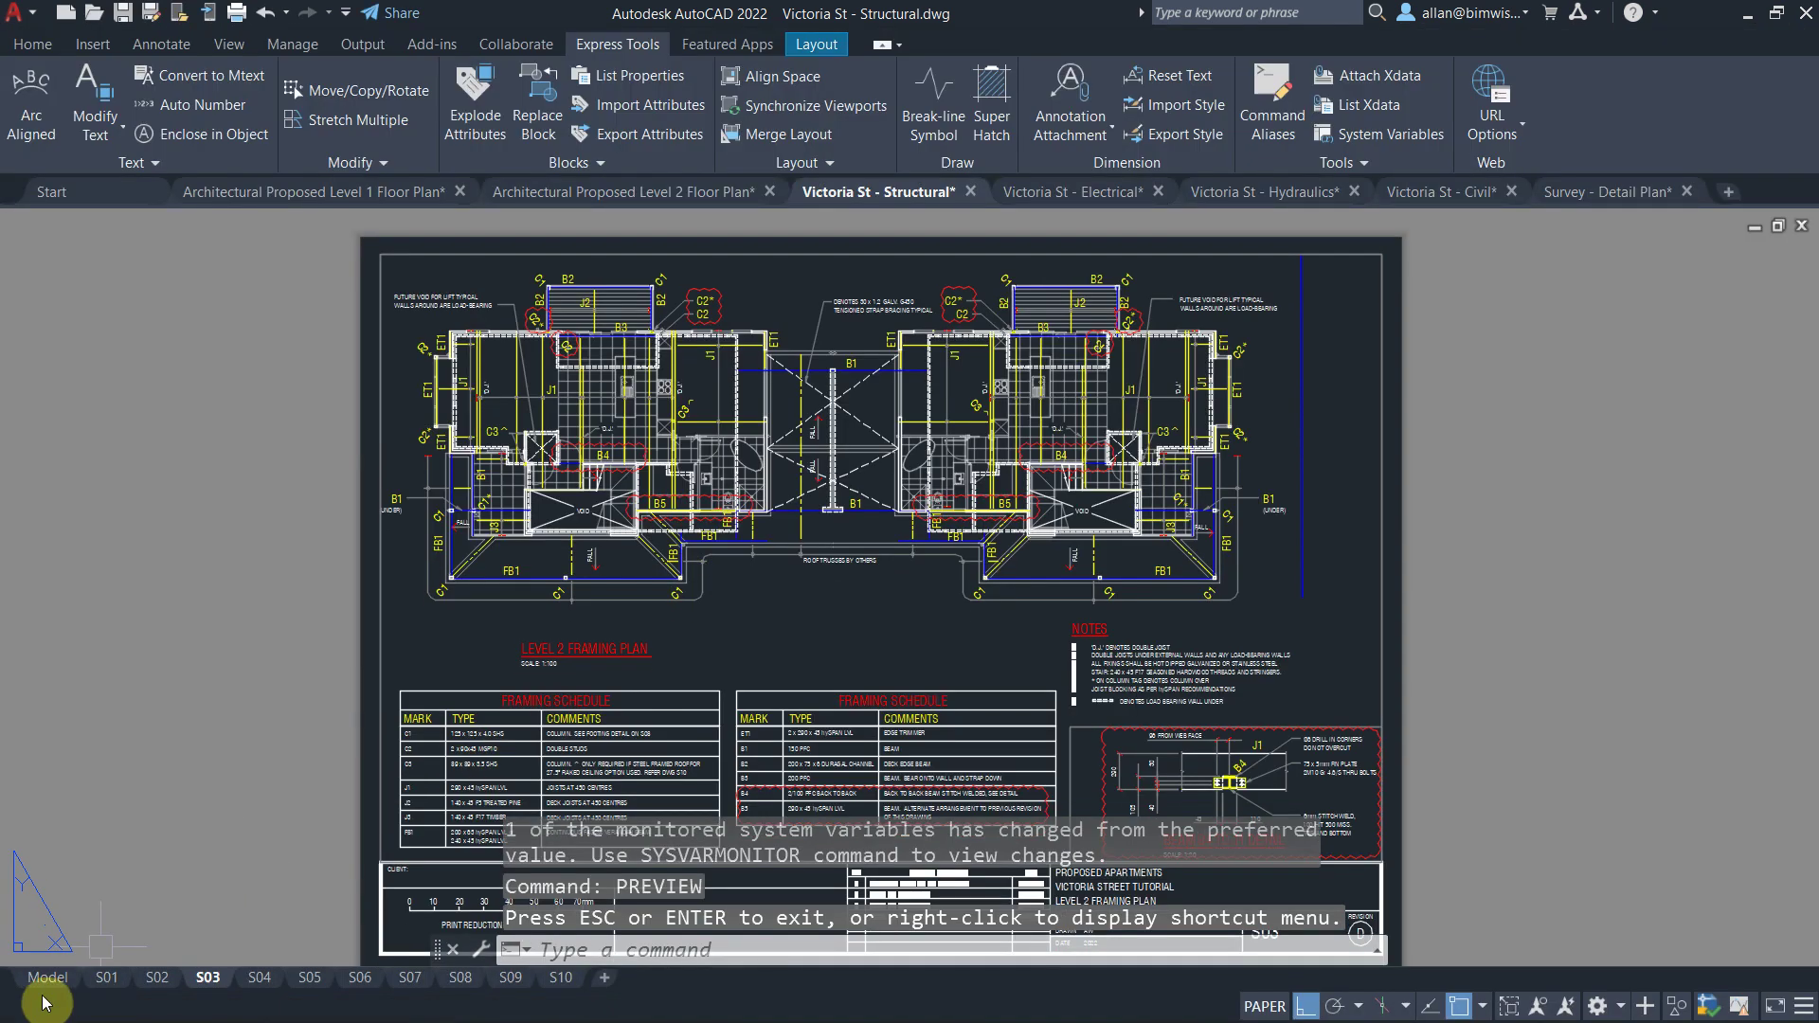
- Go to the structural model space, review the framing schedule, and zoom to column C1
click(53, 976)
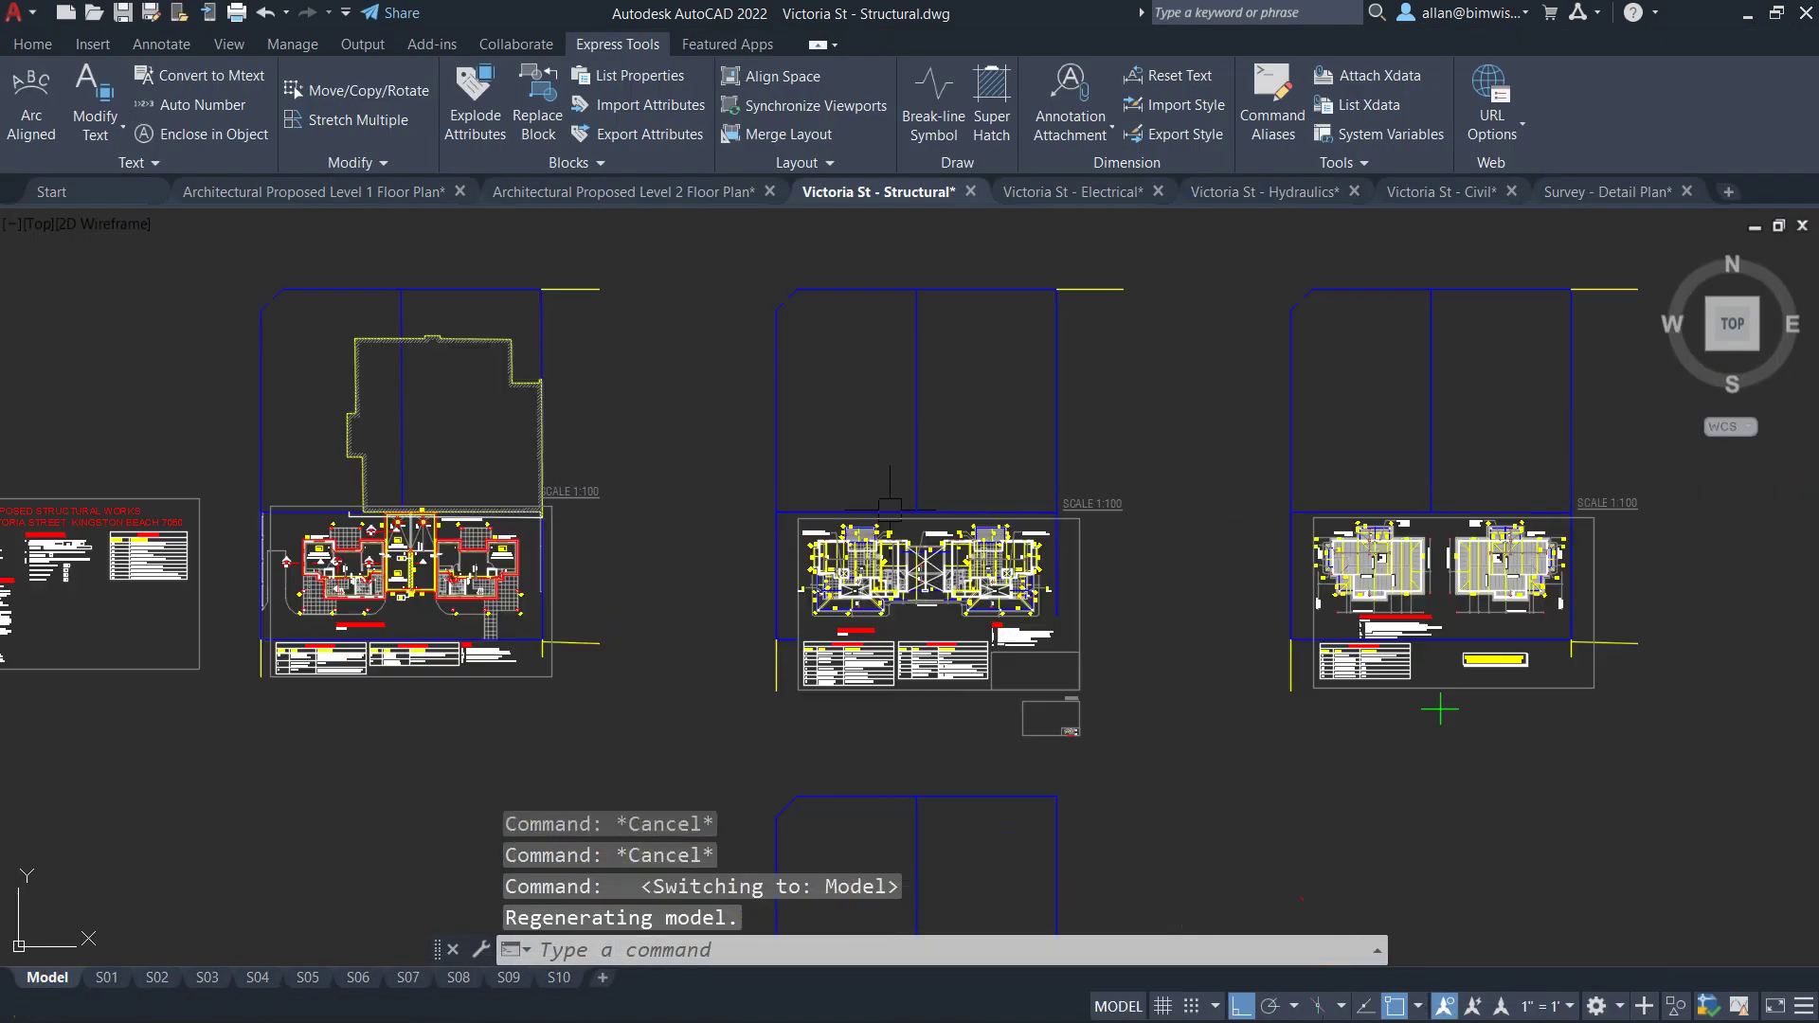
scroll(974, 488, down, 3)
scroll(606, 531, up, 5)
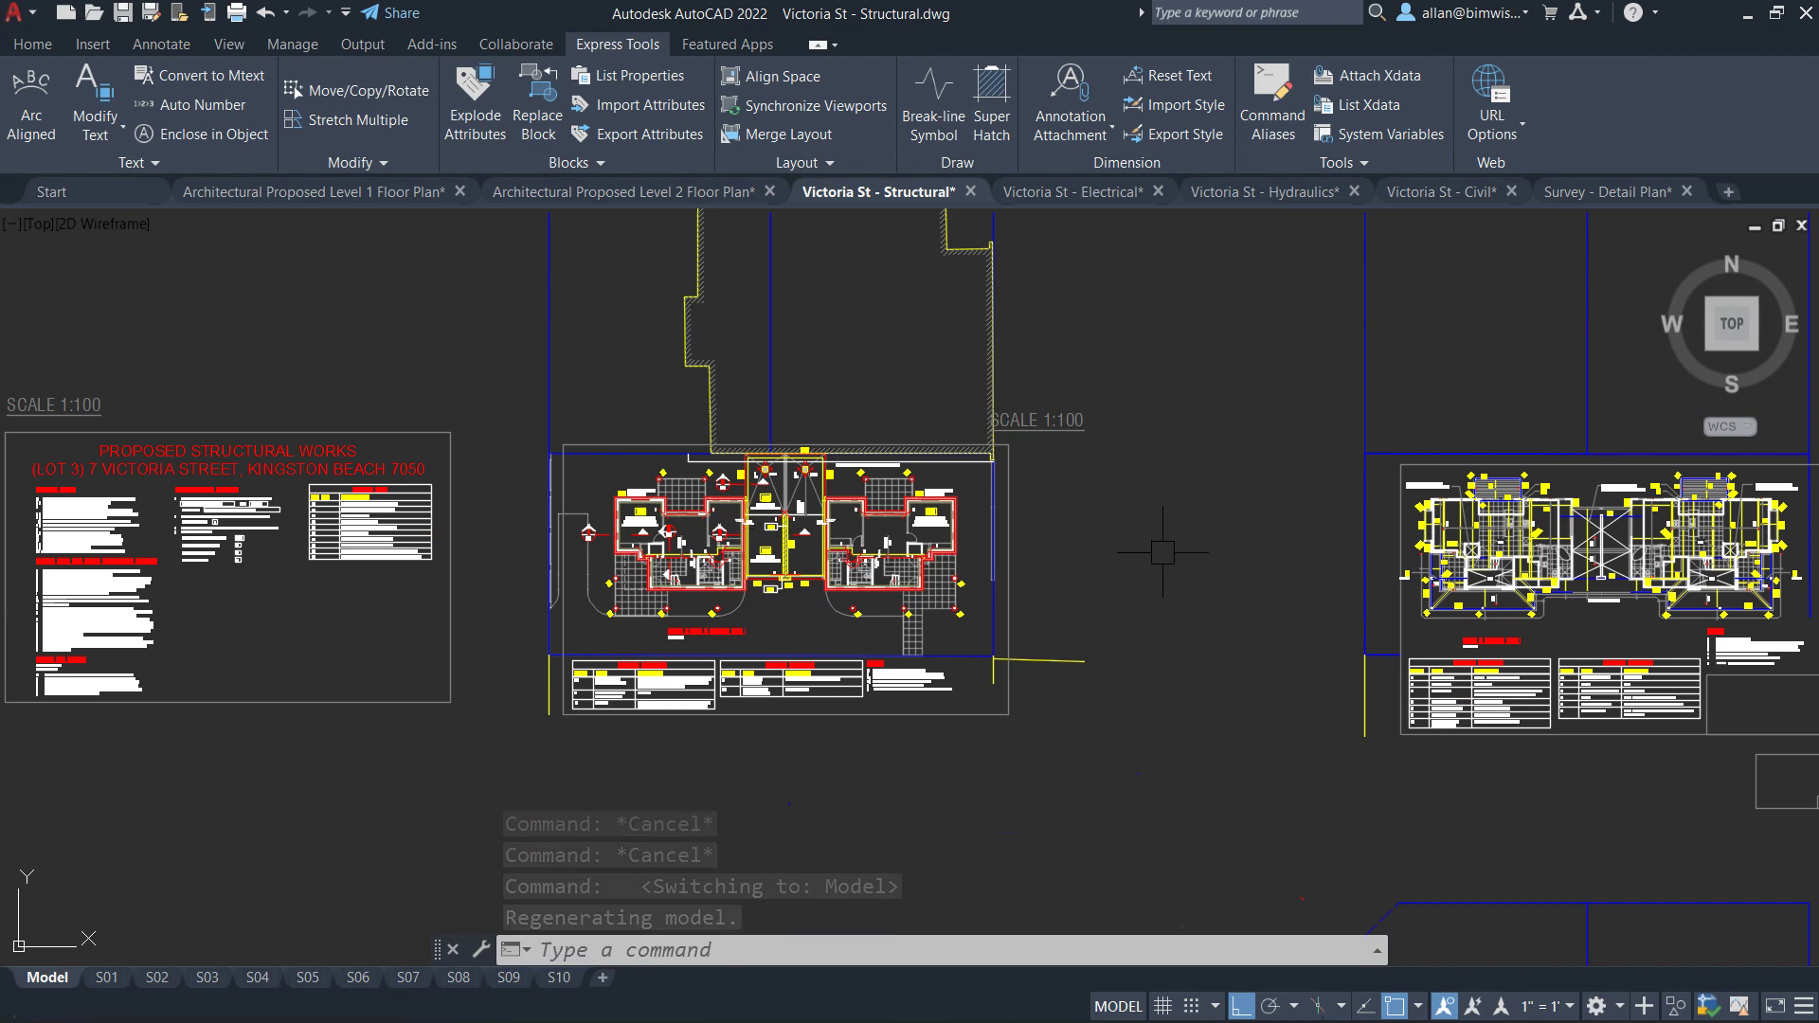
scroll(1581, 469, up, 3)
scroll(1158, 459, up, 5)
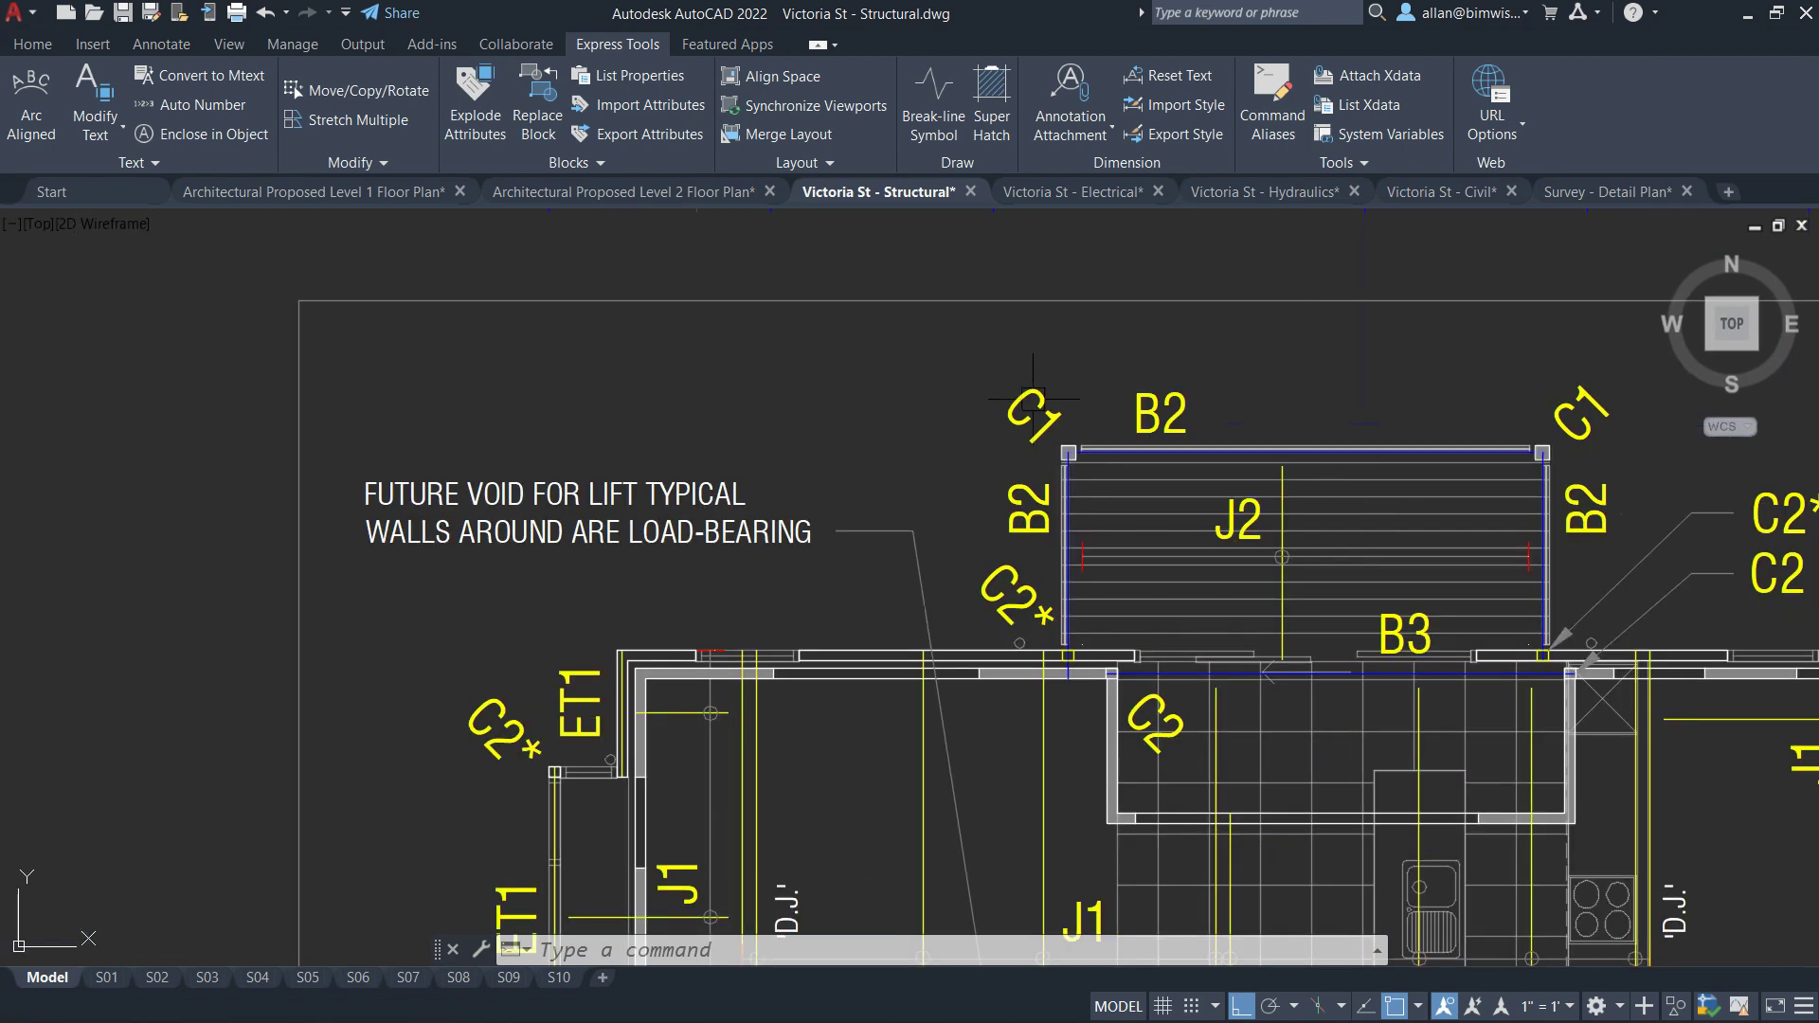
scroll(1048, 404, down, 3)
middle_drag(1042, 852, 948, 426)
middle_drag(853, 758, 831, 190)
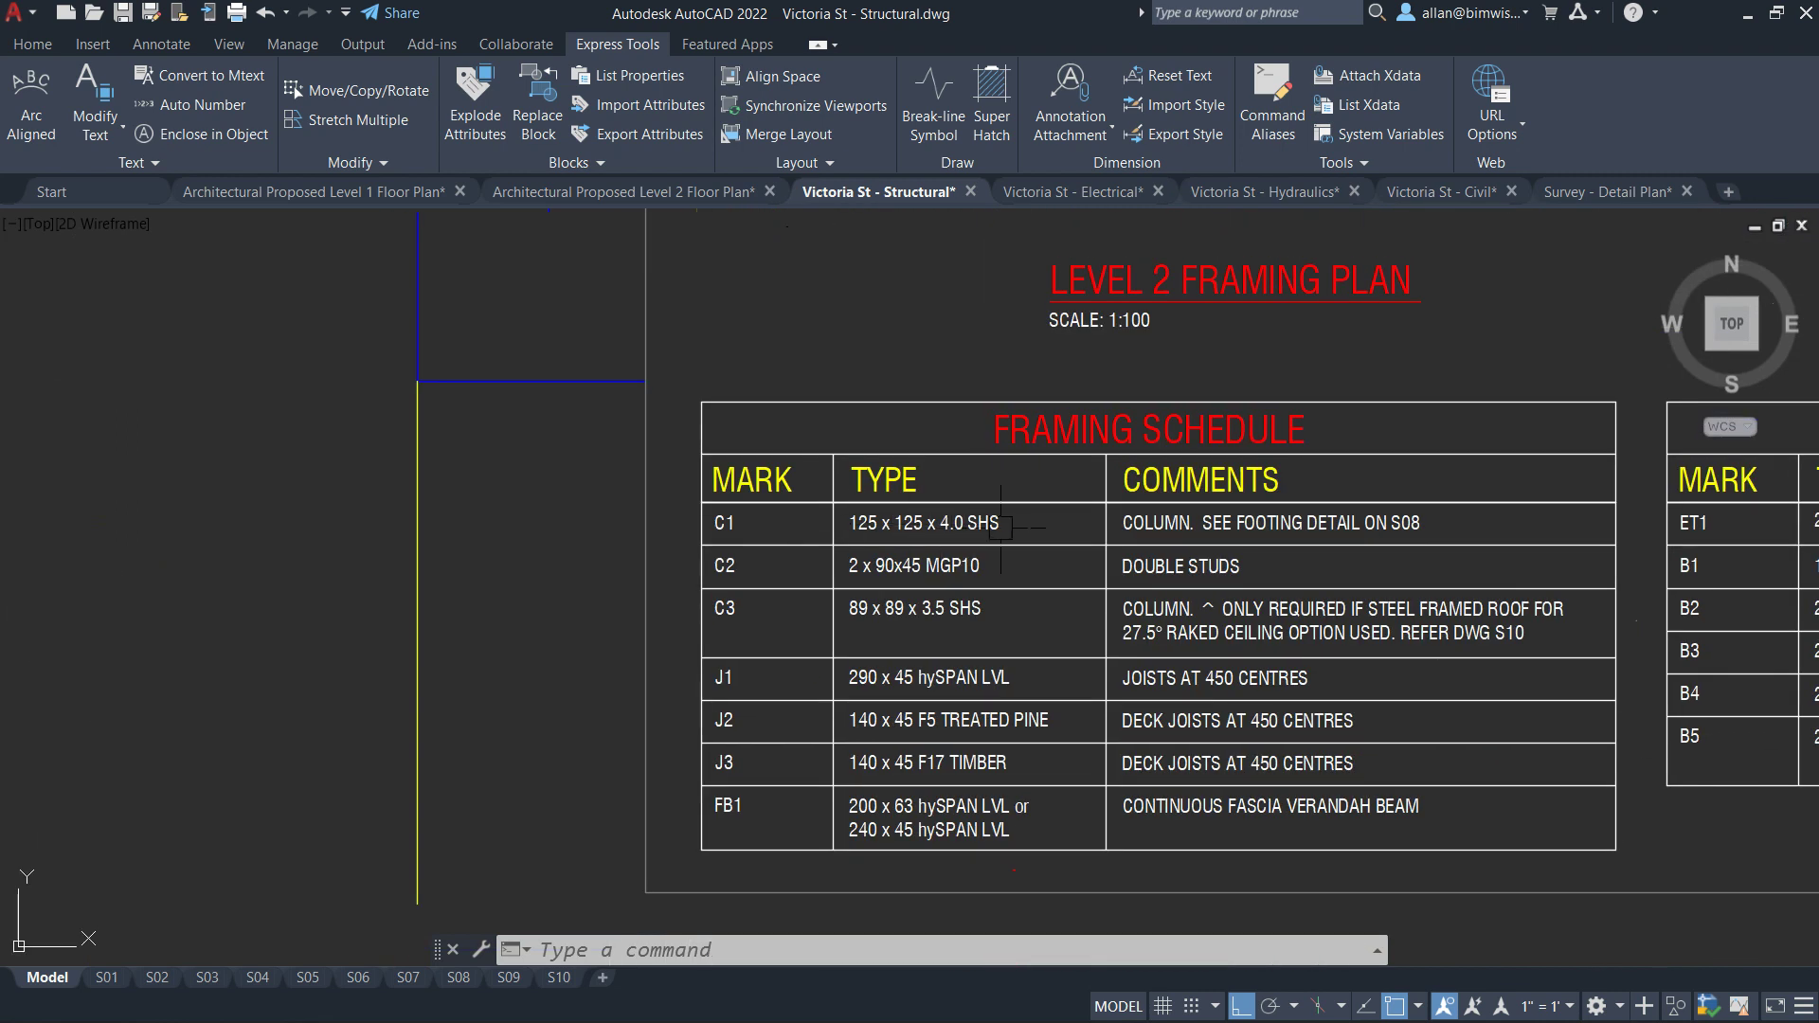
middle_drag(1000, 527, 947, 900)
scroll(805, 758, up, 4)
scroll(663, 663, up, 4)
scroll(723, 446, up, 2)
scroll(720, 568, up, 1)
- Measure column C1 corner to corner, reading 125
text(d)
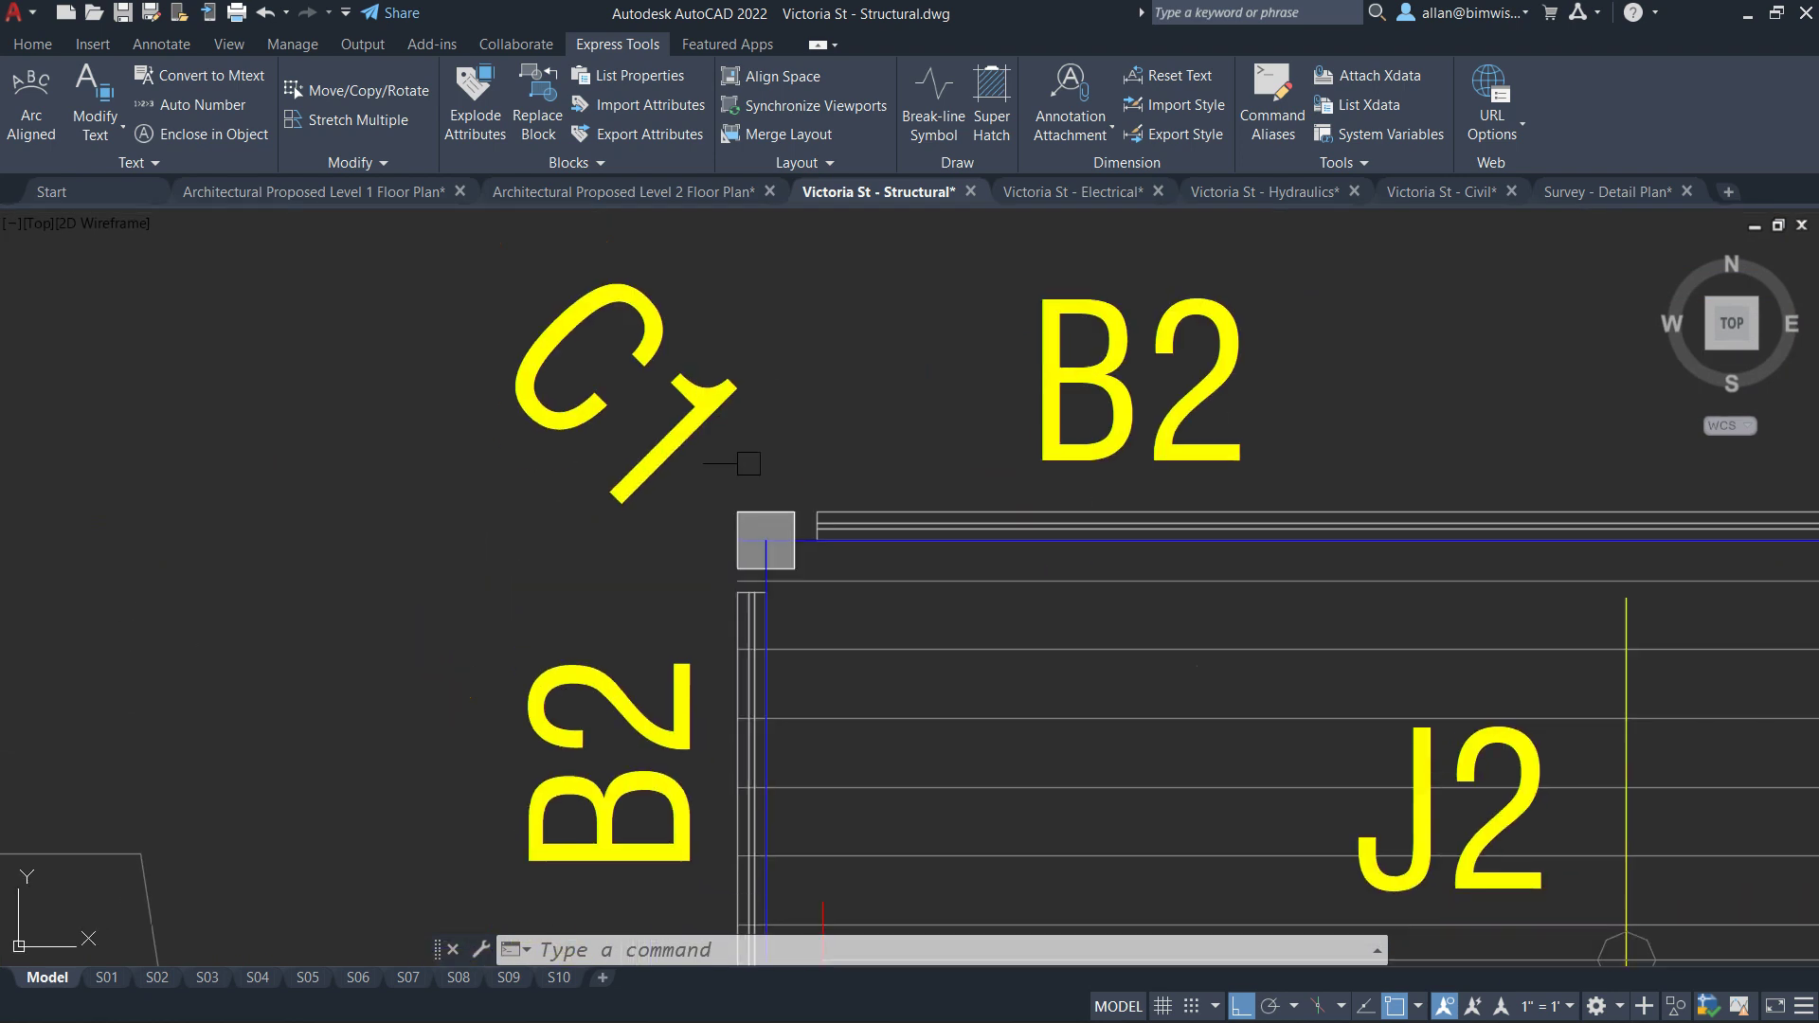
text(i)
key(Return)
click(742, 517)
click(791, 505)
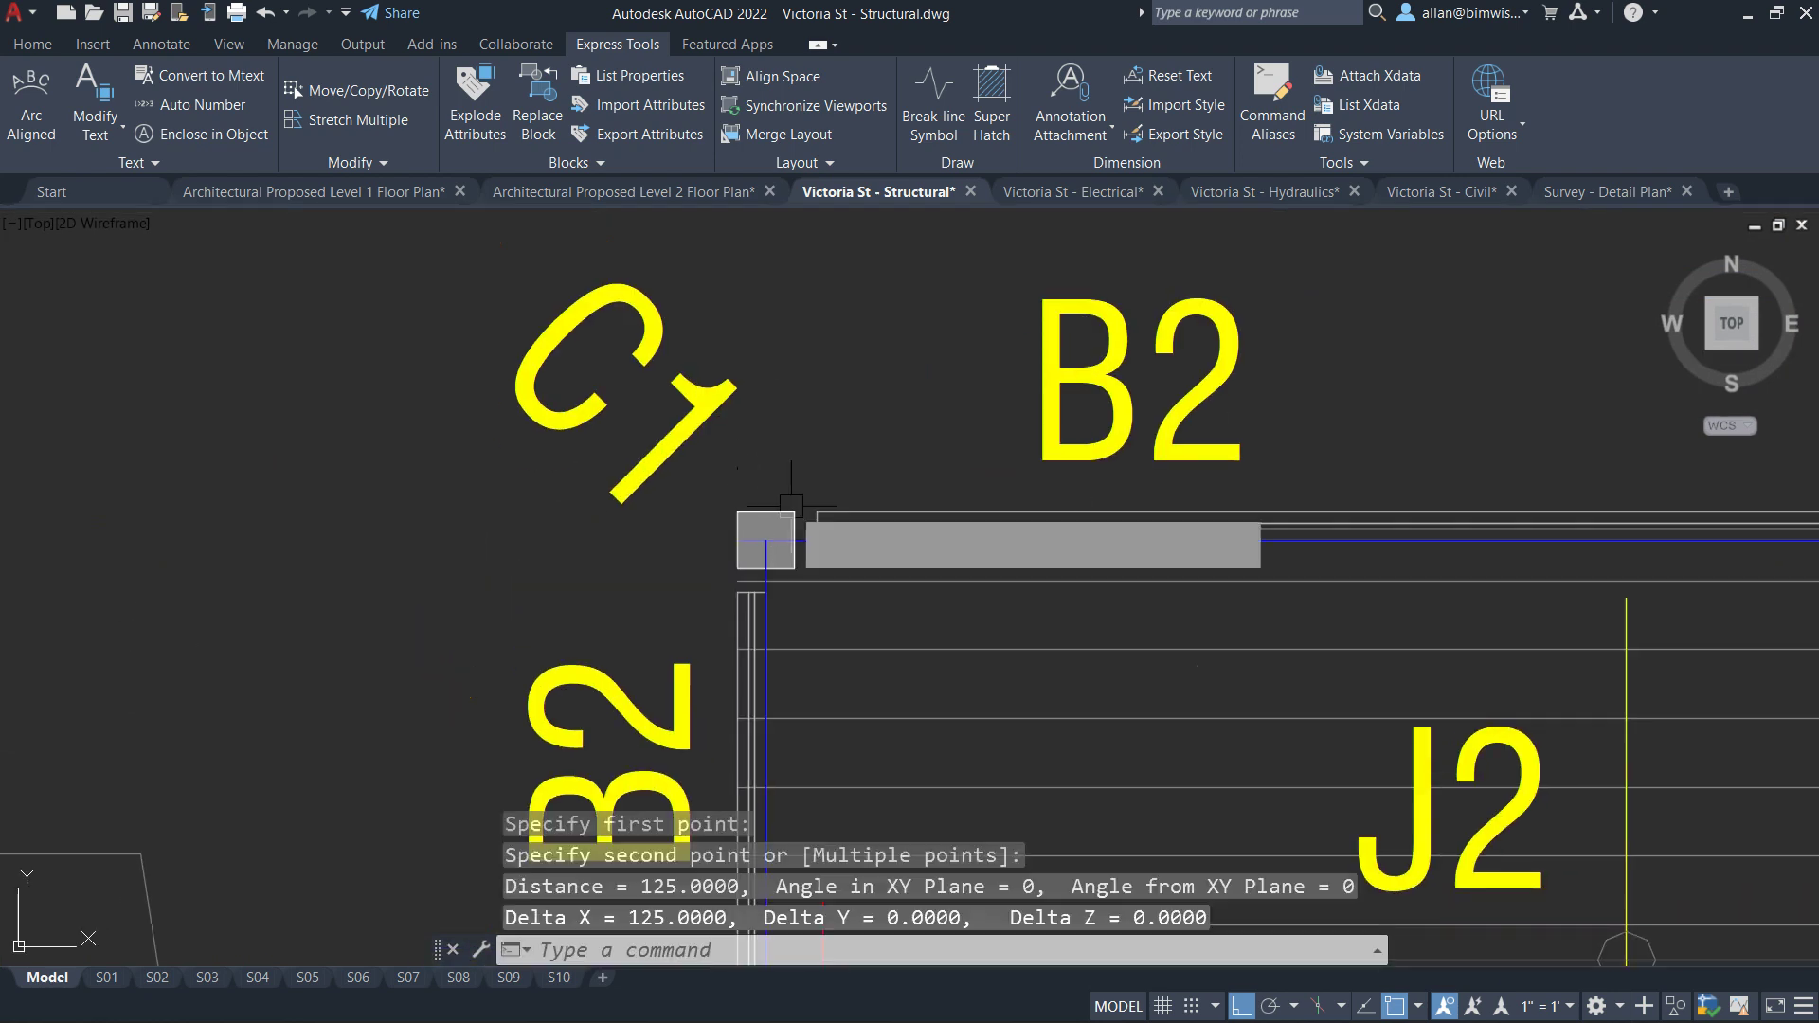
scroll(787, 569, down, 2)
scroll(780, 654, down, 5)
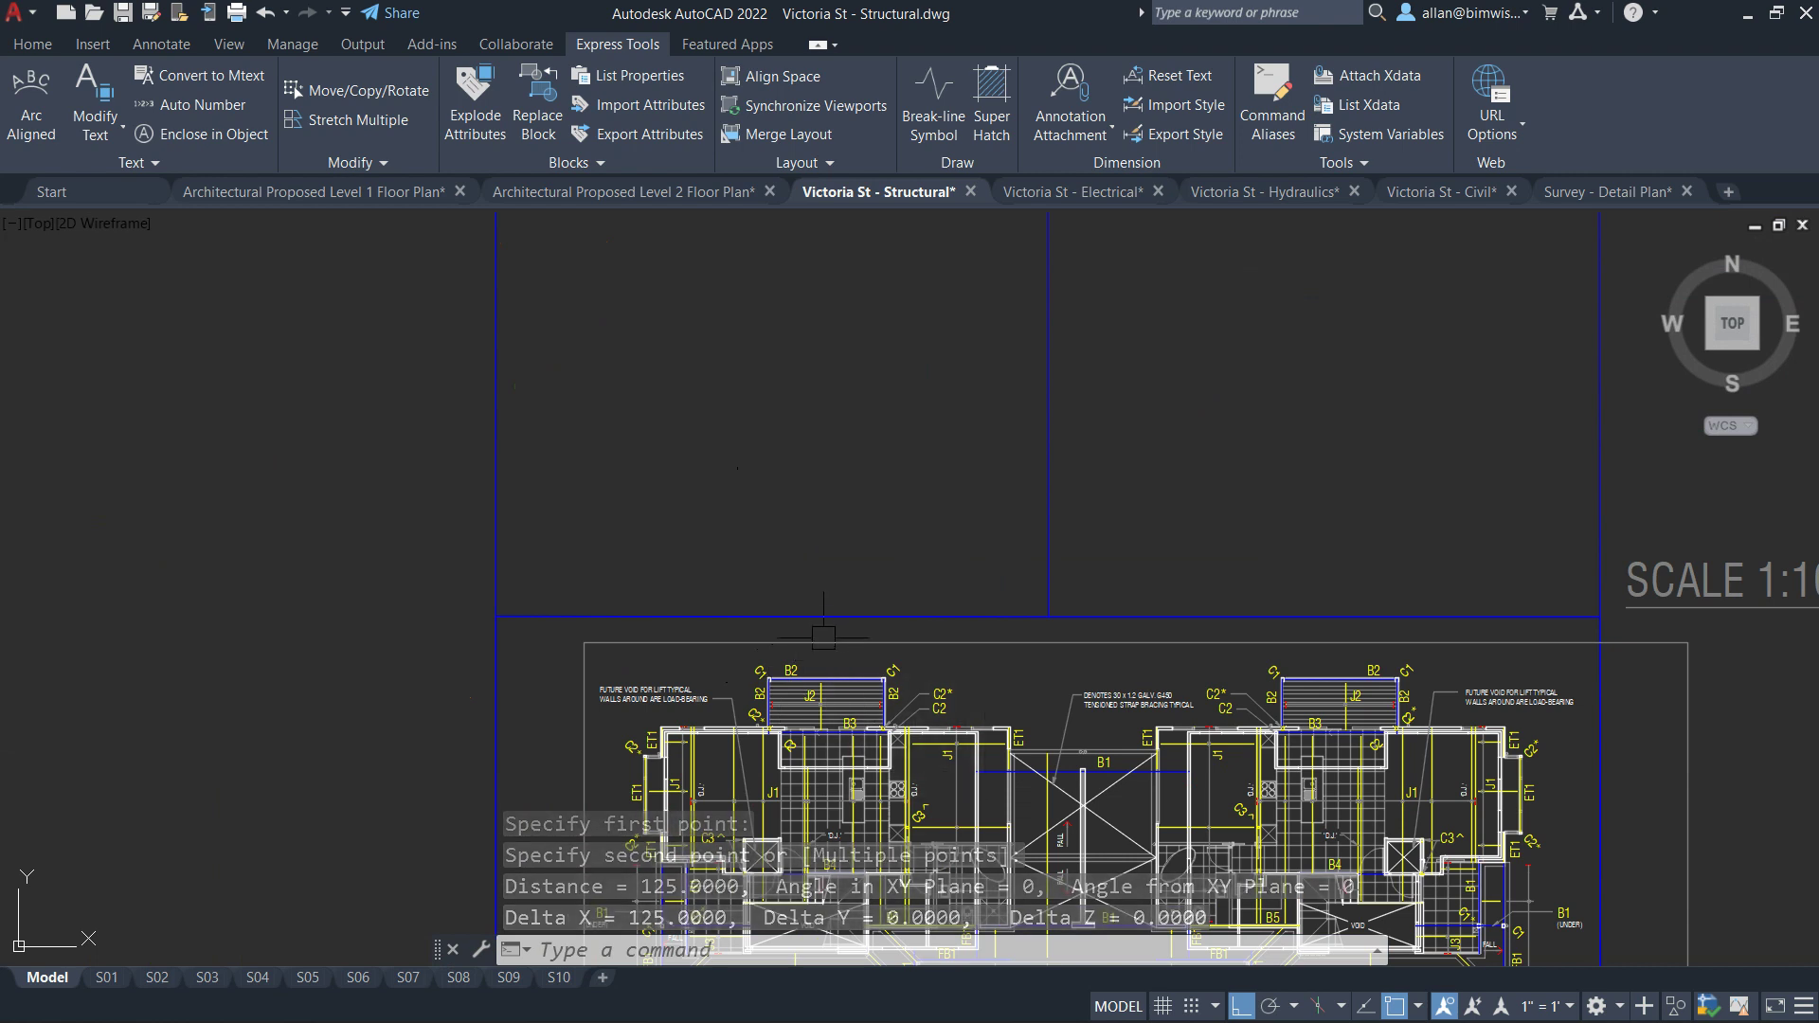
- Print-preview the Victoria St - Electrical drawing's E01 external lighting sheet
click(1083, 192)
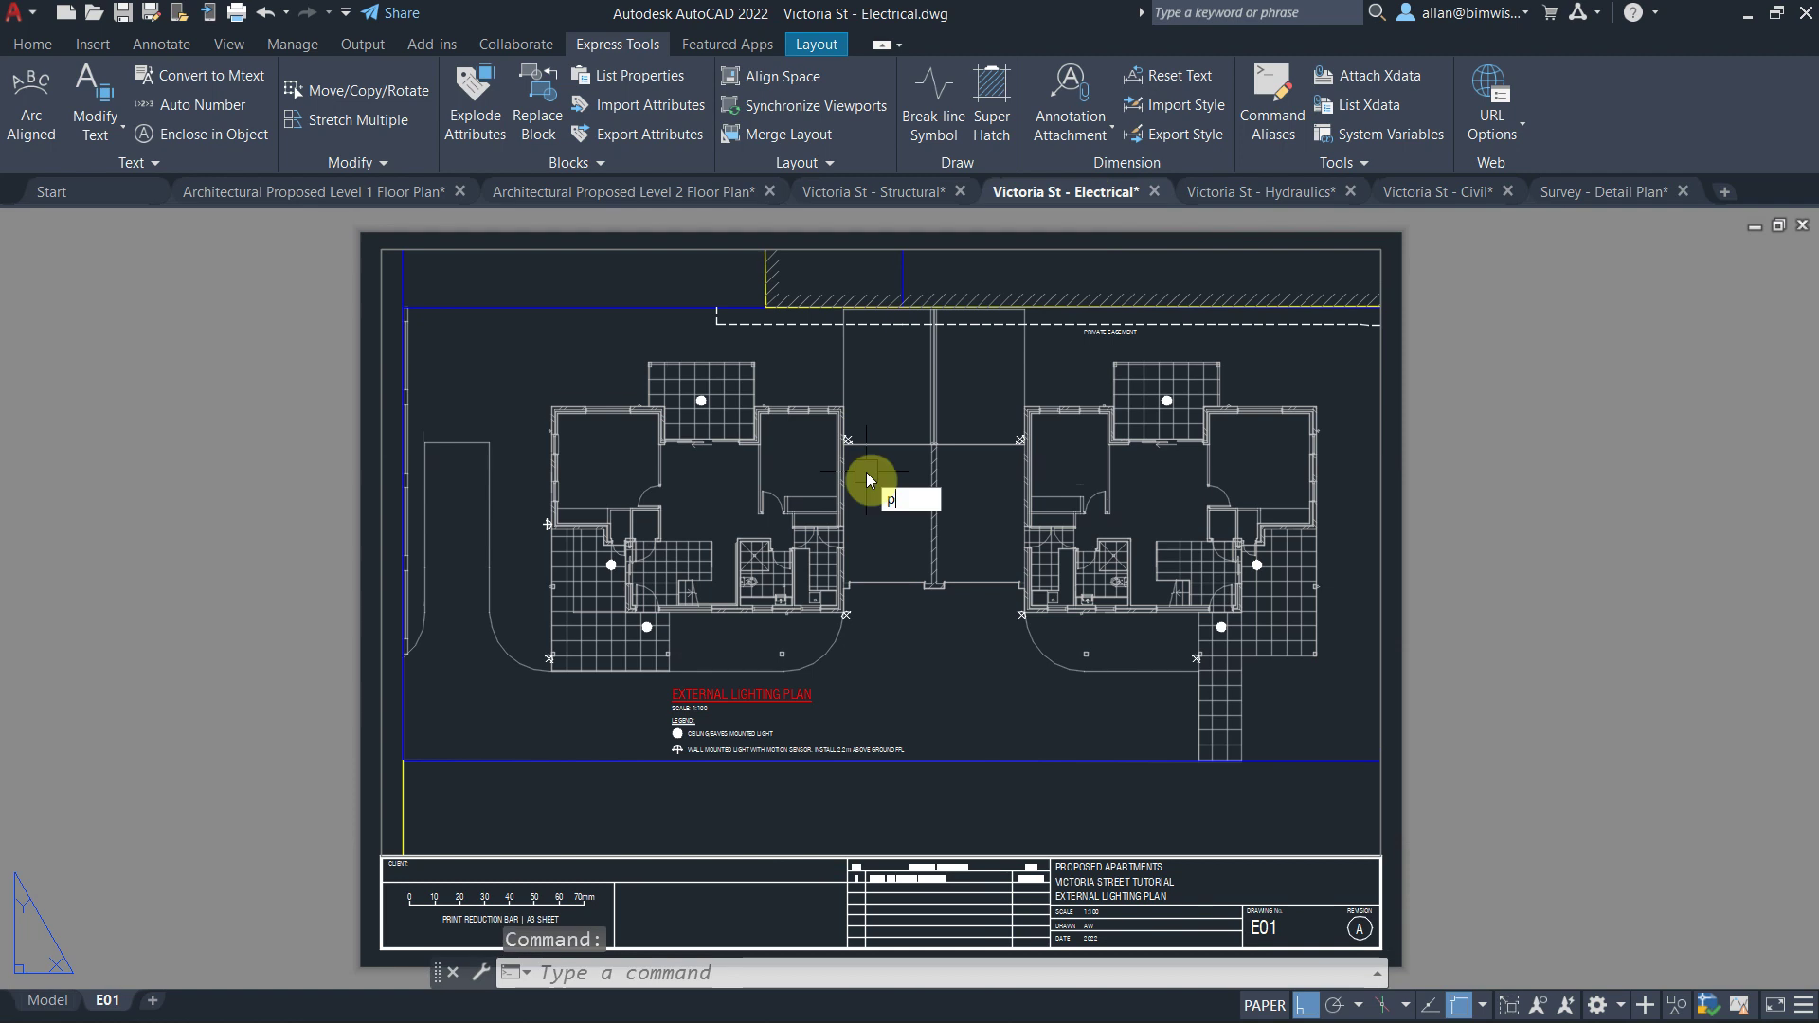
text(preview)
key(Return)
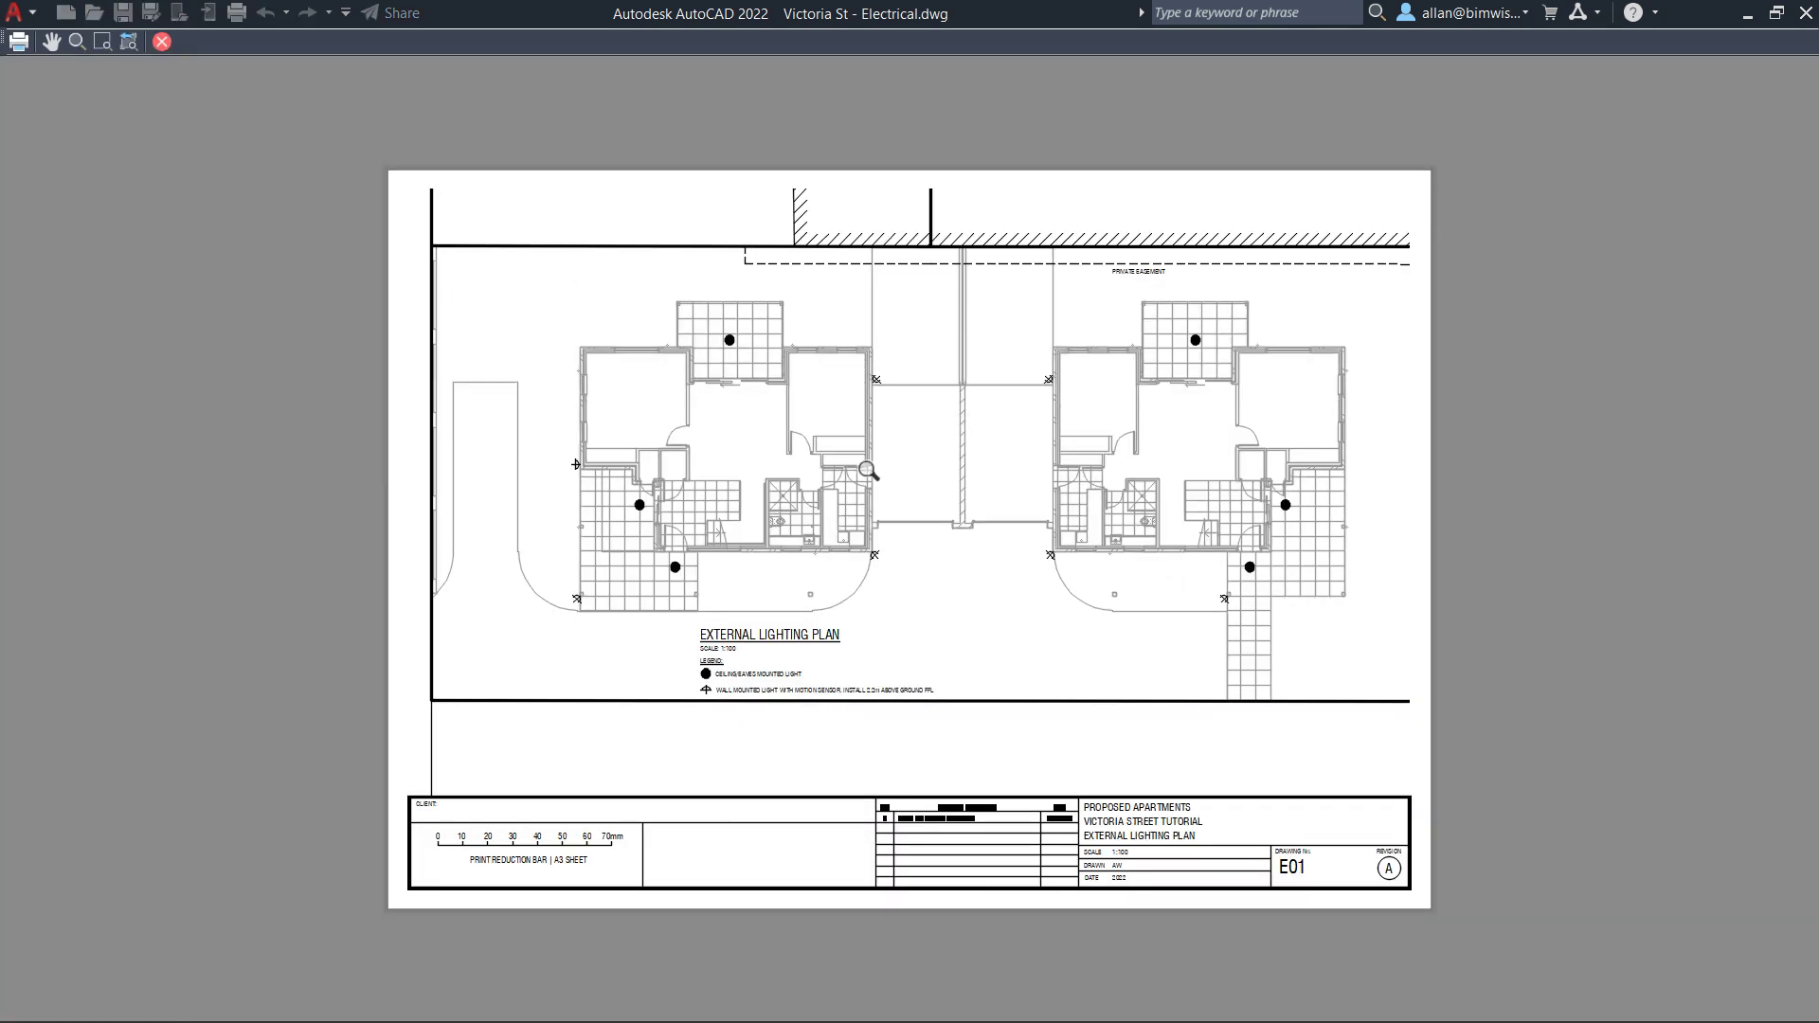
- Close the preview and zoom into the Electrical drawing's model space
key(Escape)
click(47, 977)
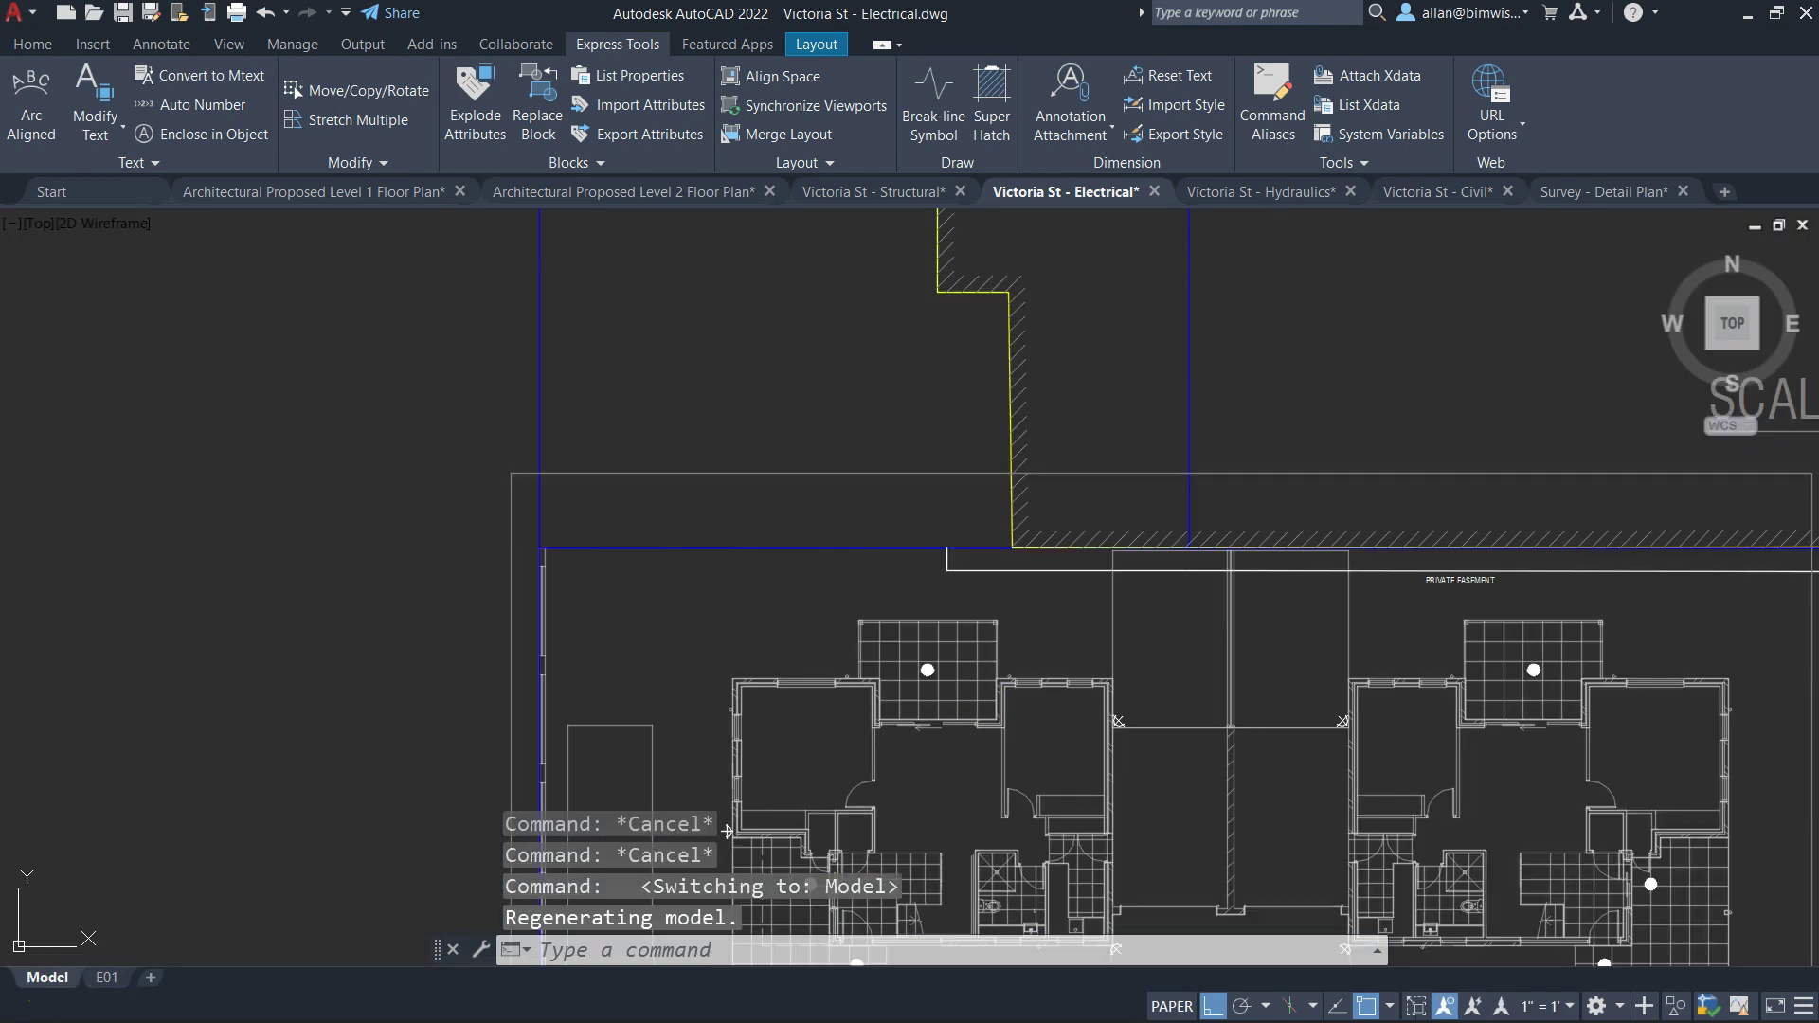
scroll(552, 710, up, 3)
scroll(701, 360, up, 3)
- Measure 2600 between the rectangle corners, check it in the F2 history, then switch to Hydraulics
text(dist)
key(Return)
click(670, 410)
click(1009, 410)
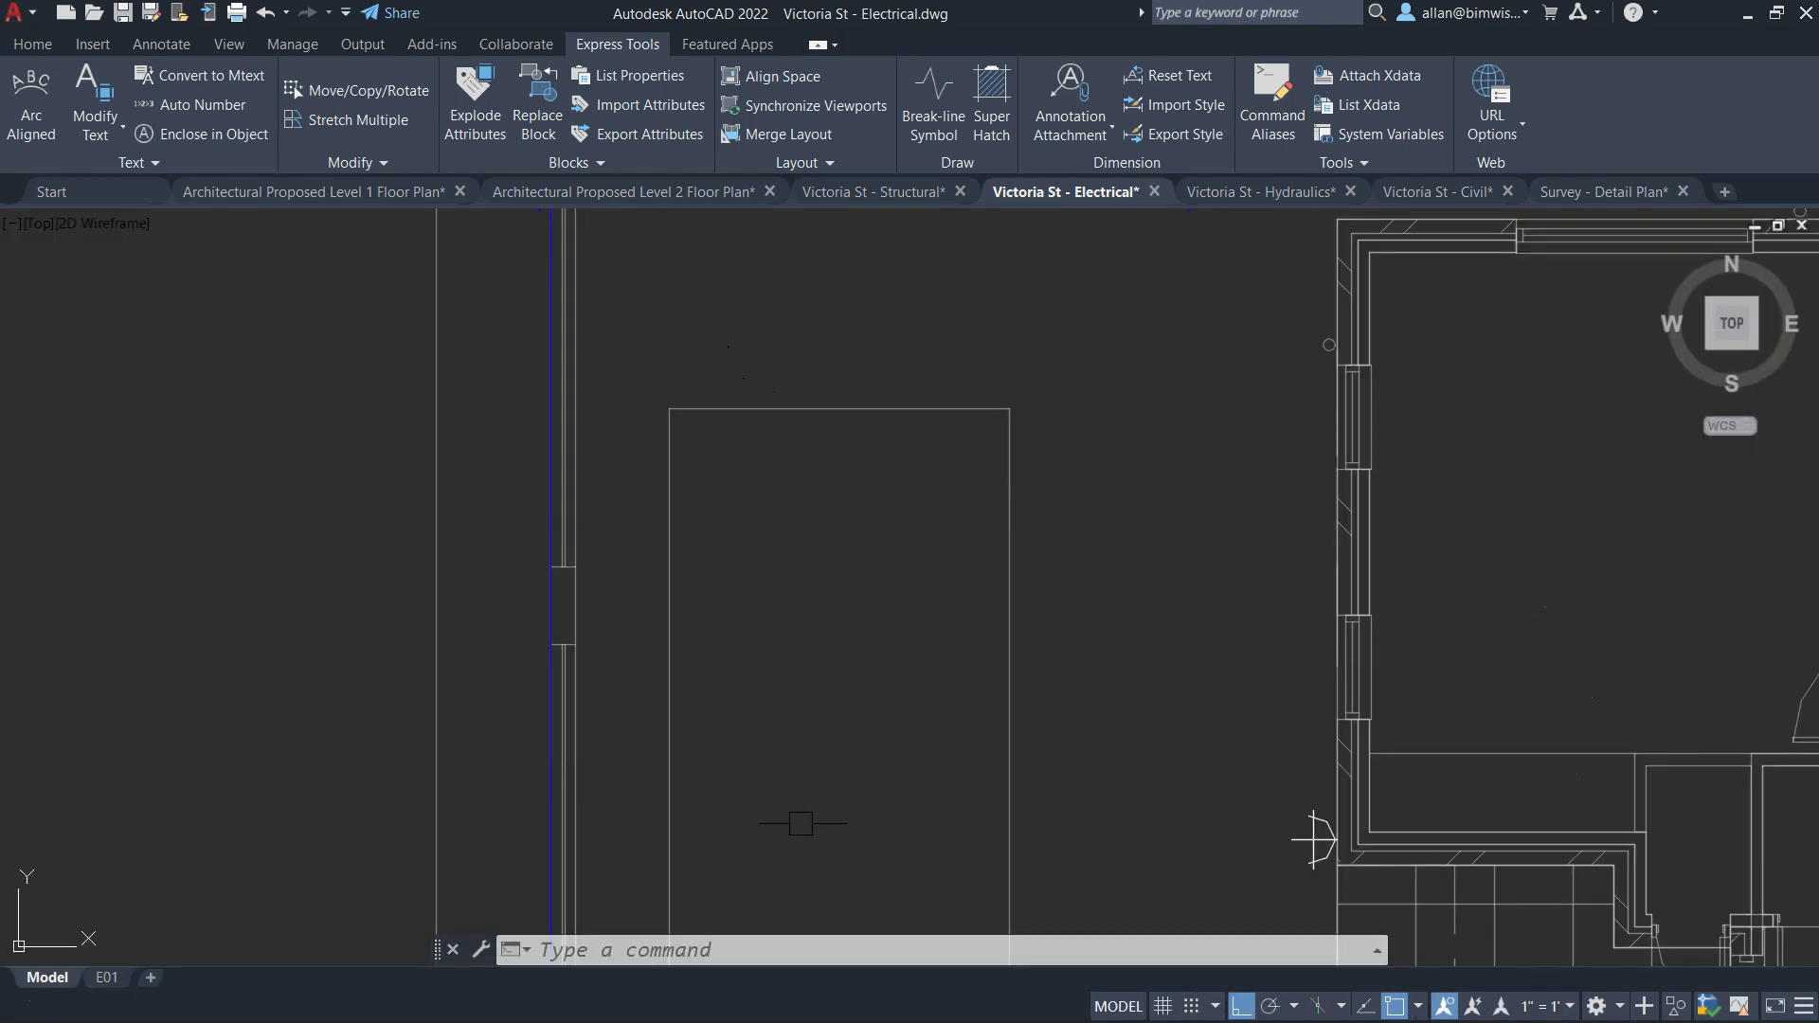
key(F2)
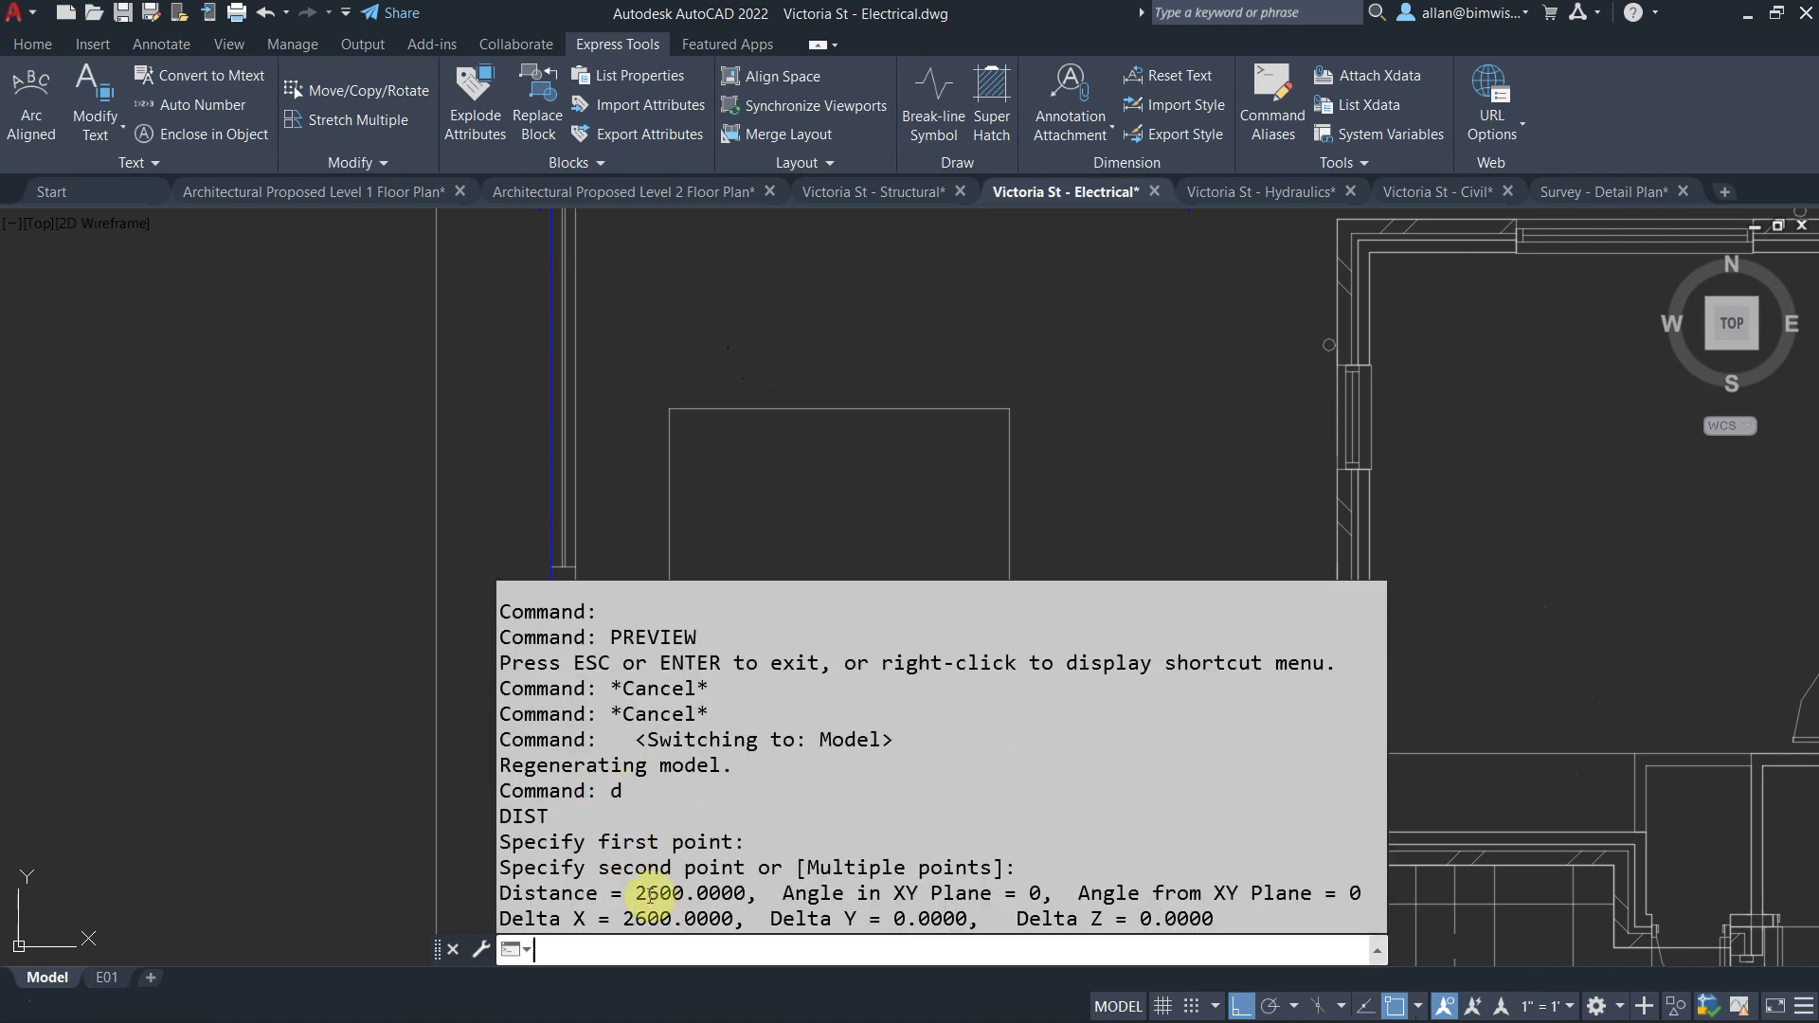
click(865, 508)
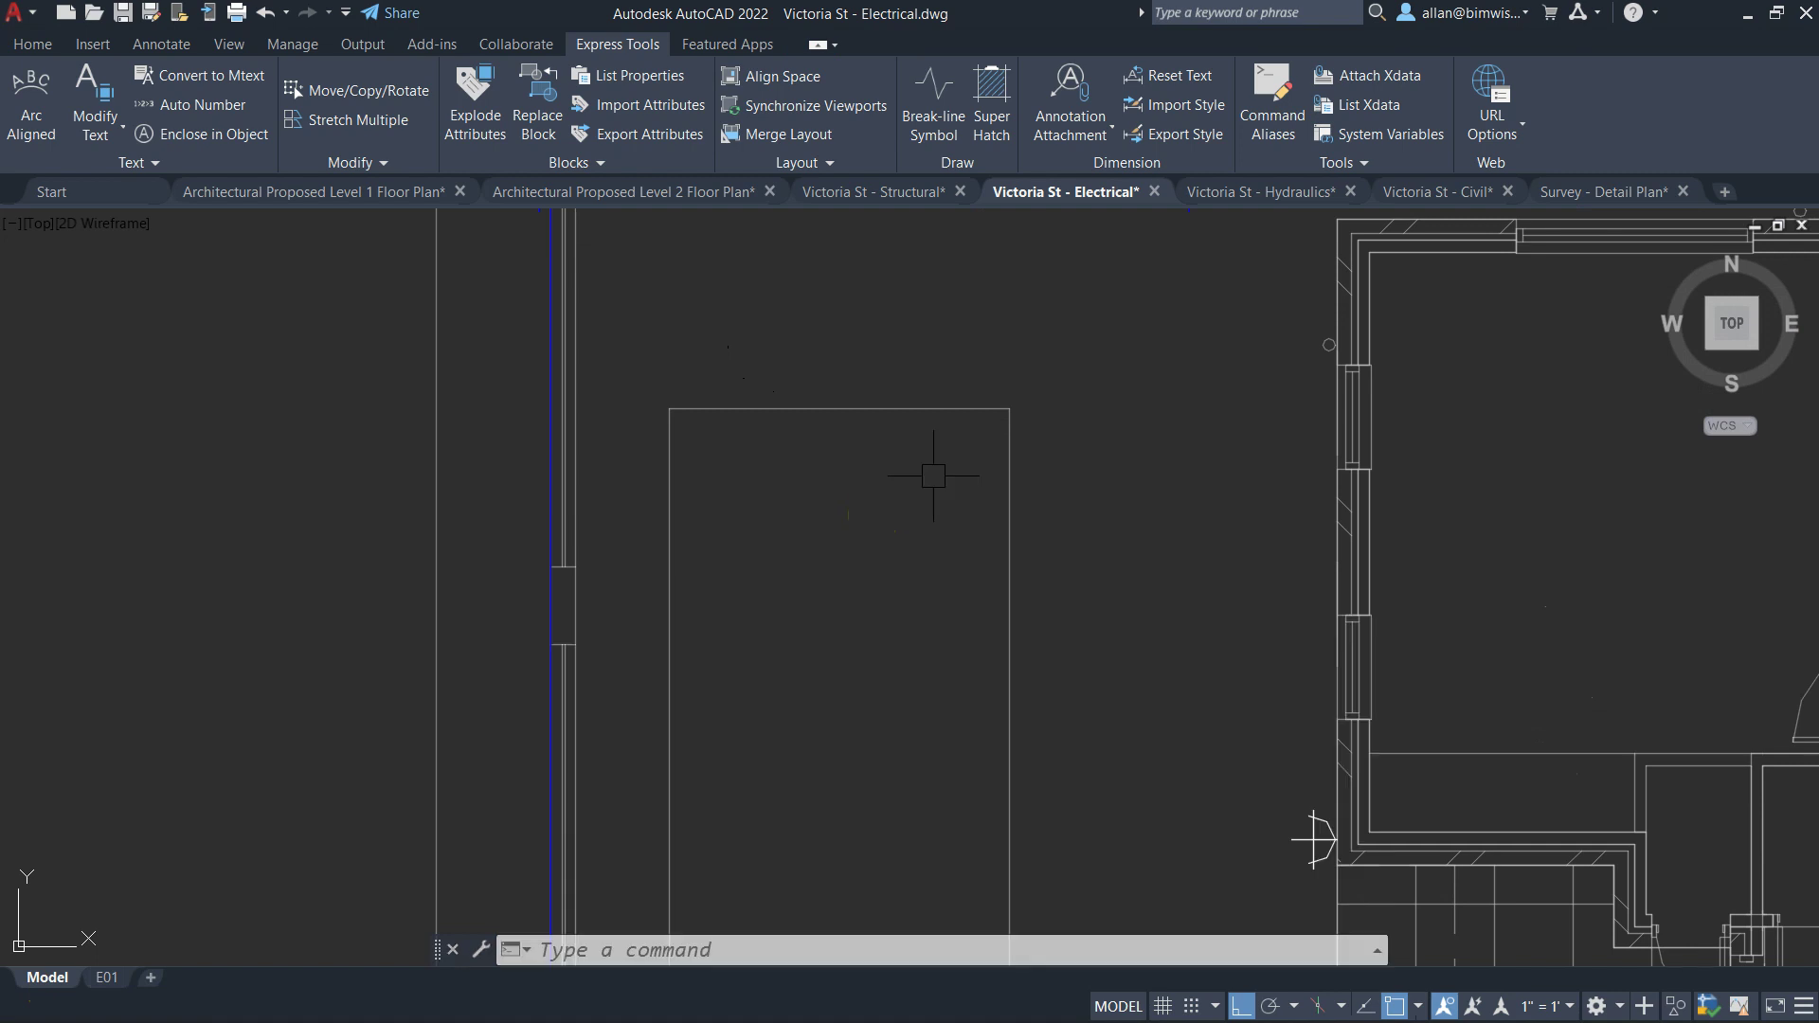
click(1281, 193)
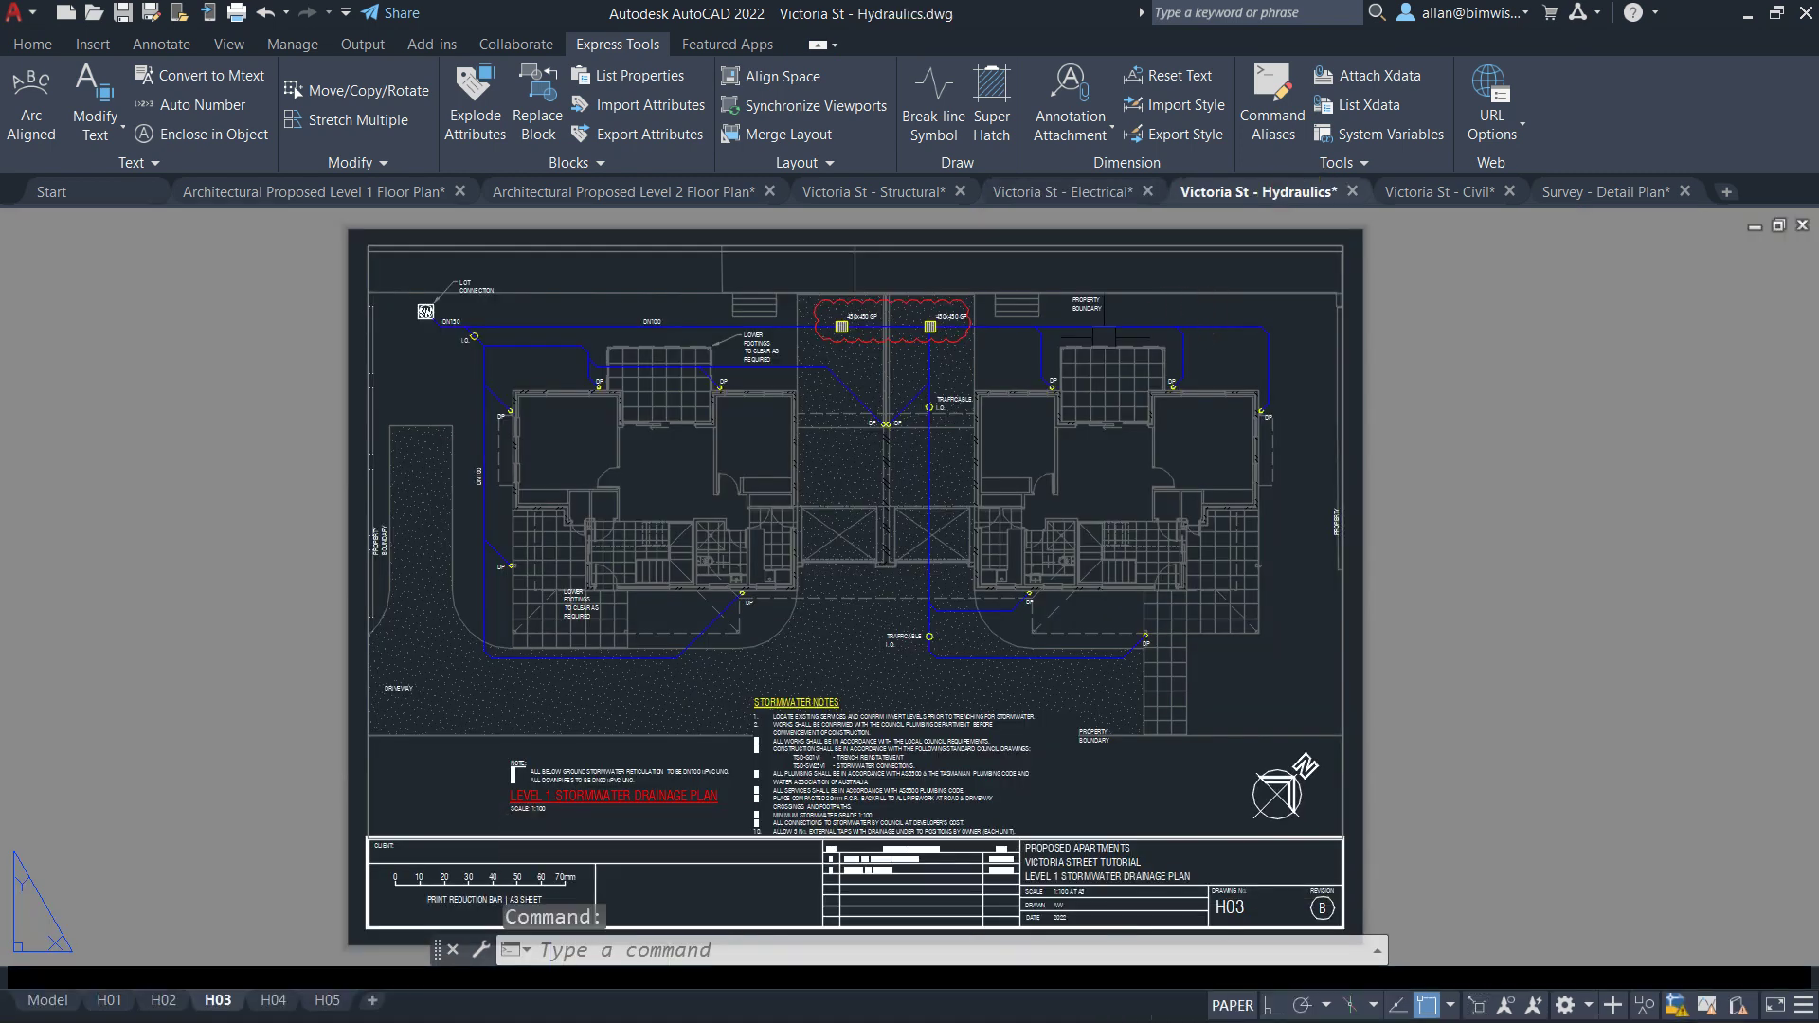
- Switch to the Hydraulics drawing's model space and zoom to the rectangle by the boundary
click(47, 1000)
scroll(969, 521, down, 4)
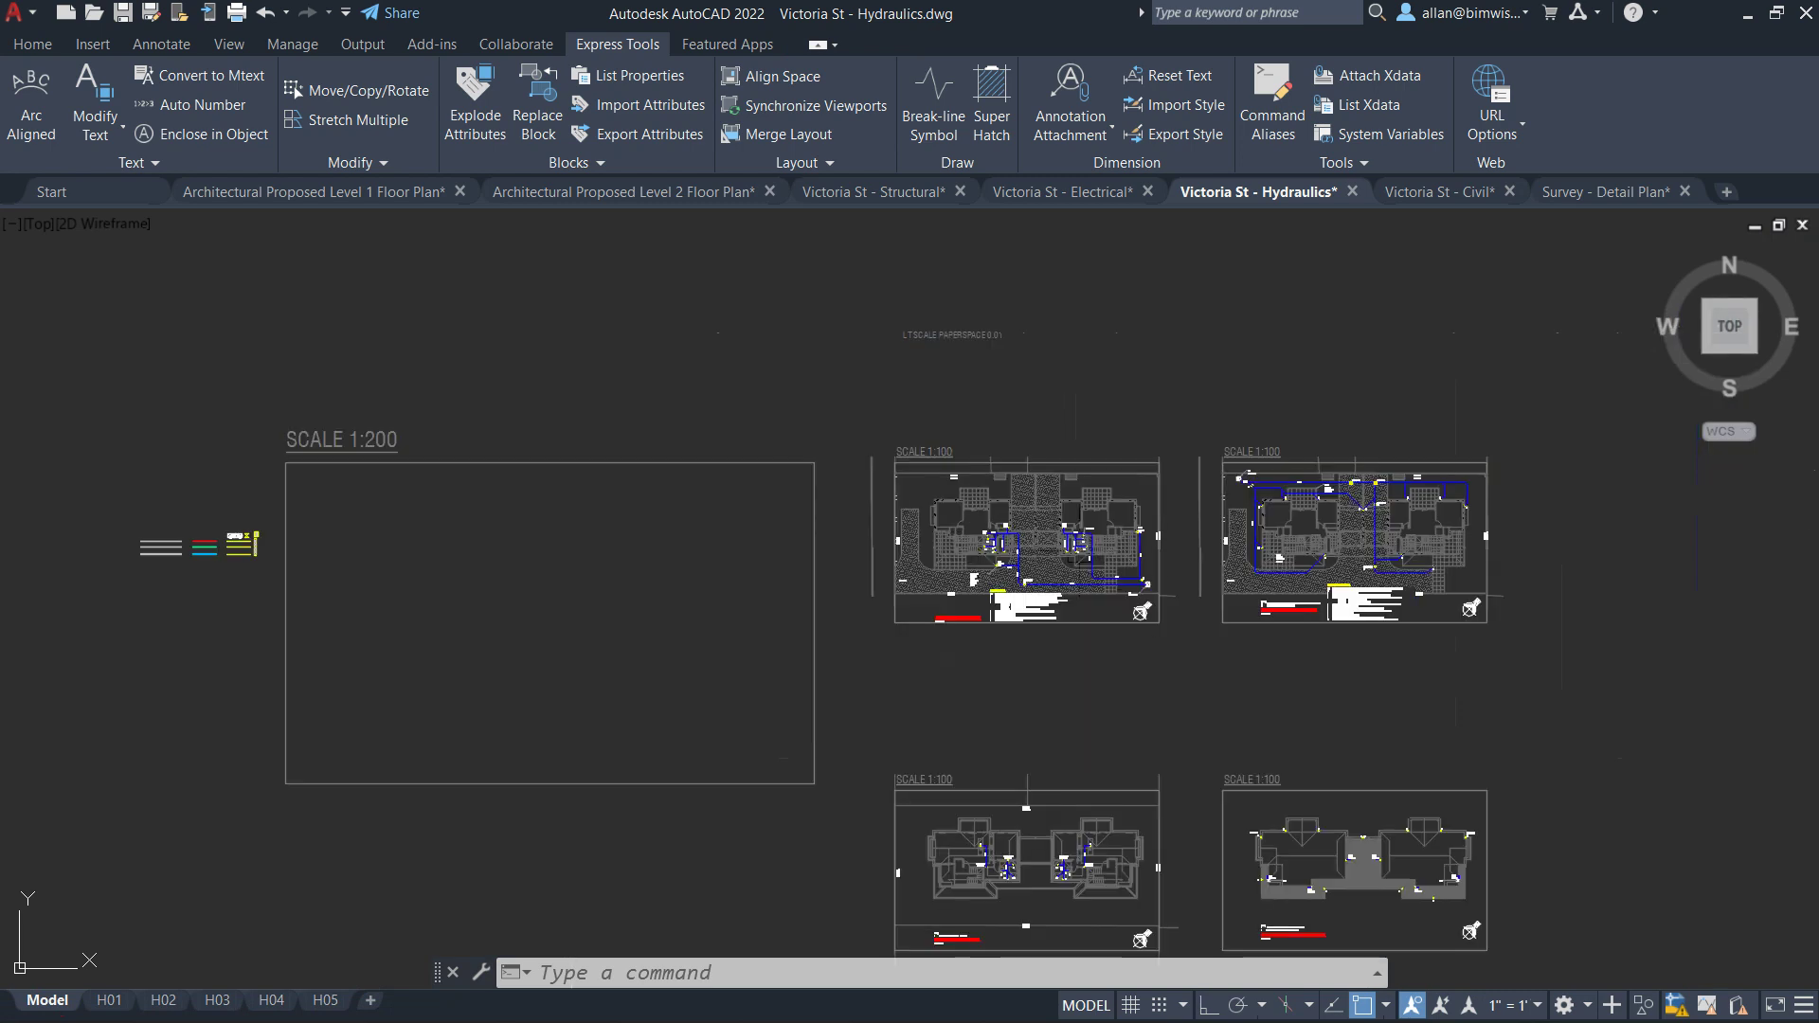
scroll(616, 492, up, 3)
scroll(615, 491, up, 3)
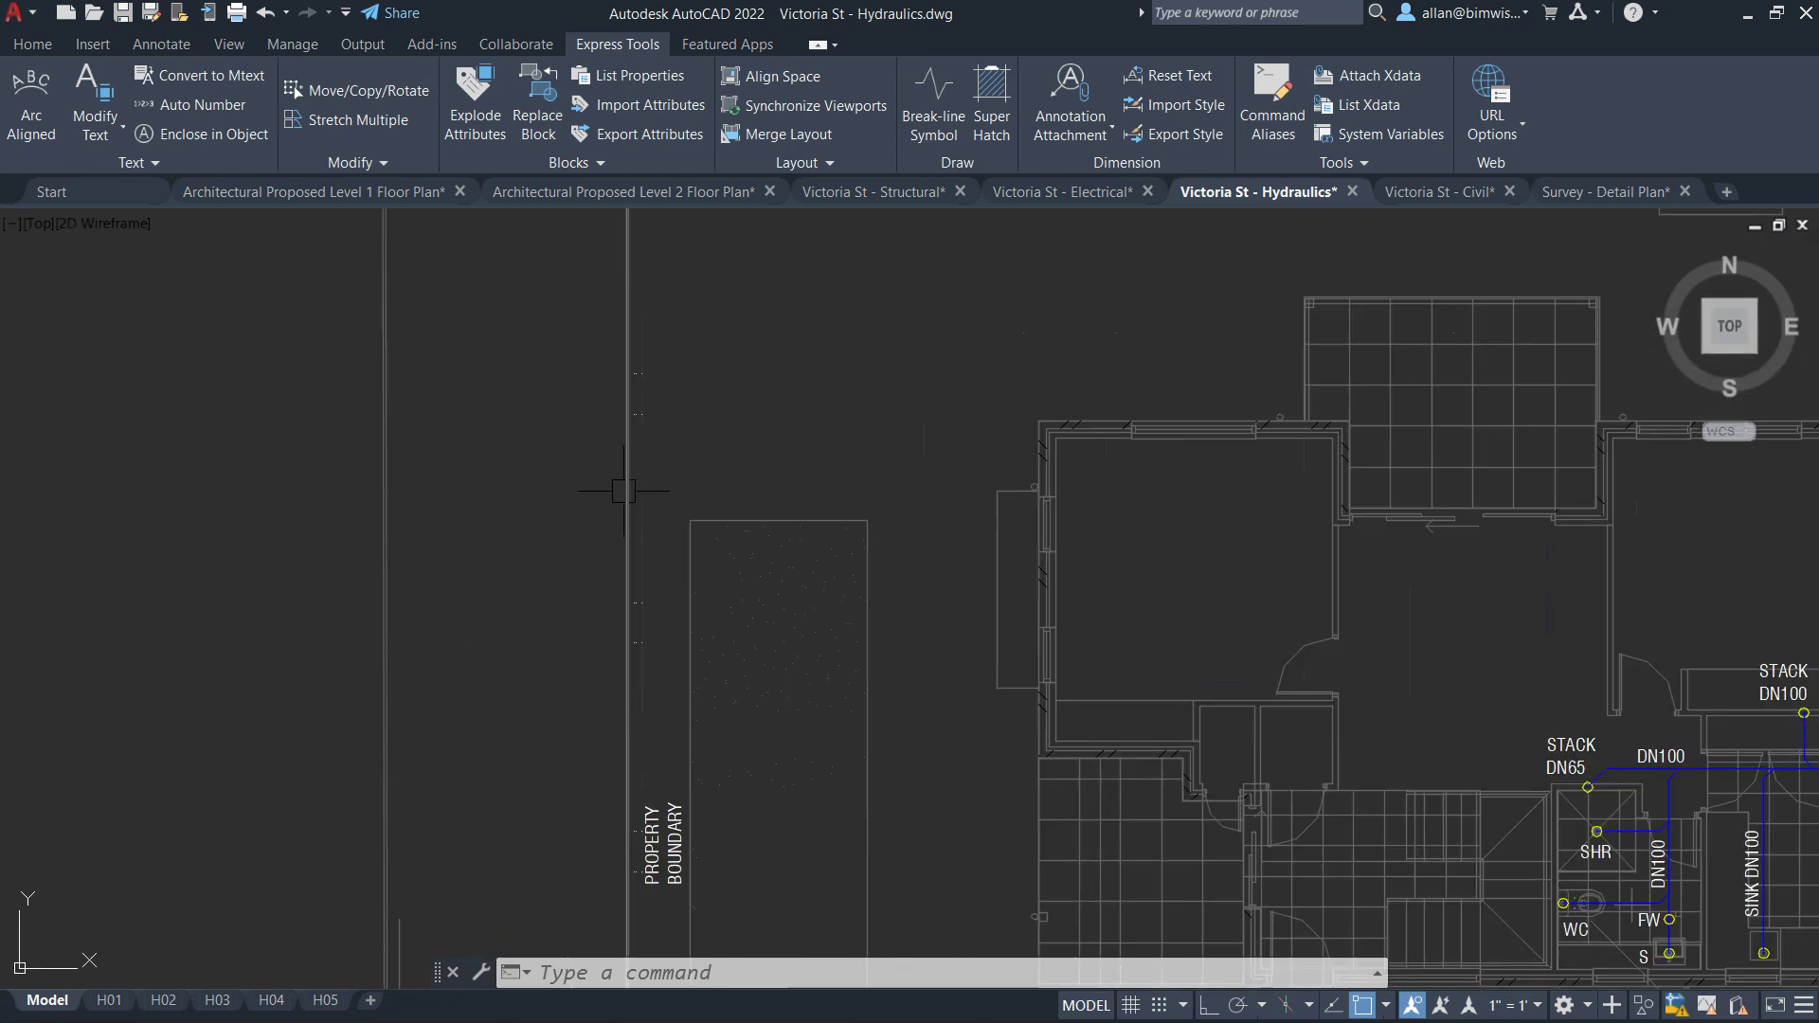
scroll(624, 490, up, 2)
- Measure the rectangle's top edge as 2600, check the F2 history, then pan across the drainage plans
text(di)
key(Return)
click(724, 540)
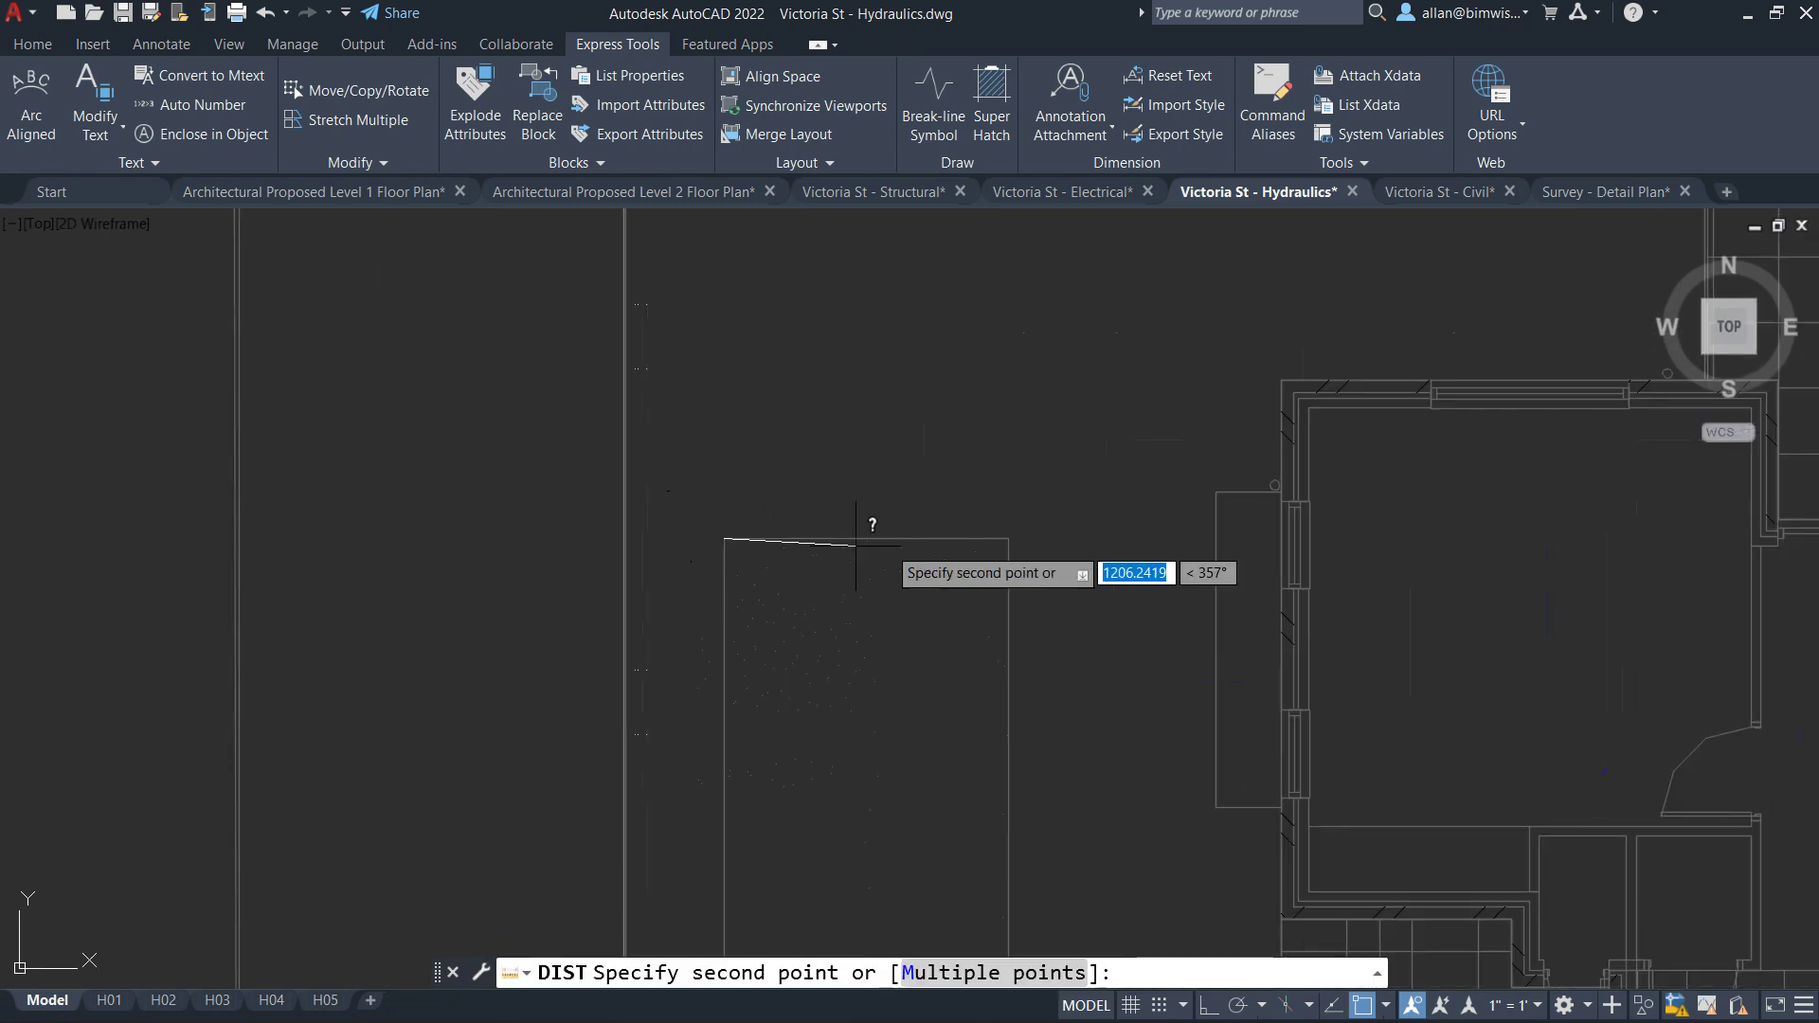
click(1008, 540)
key(F2)
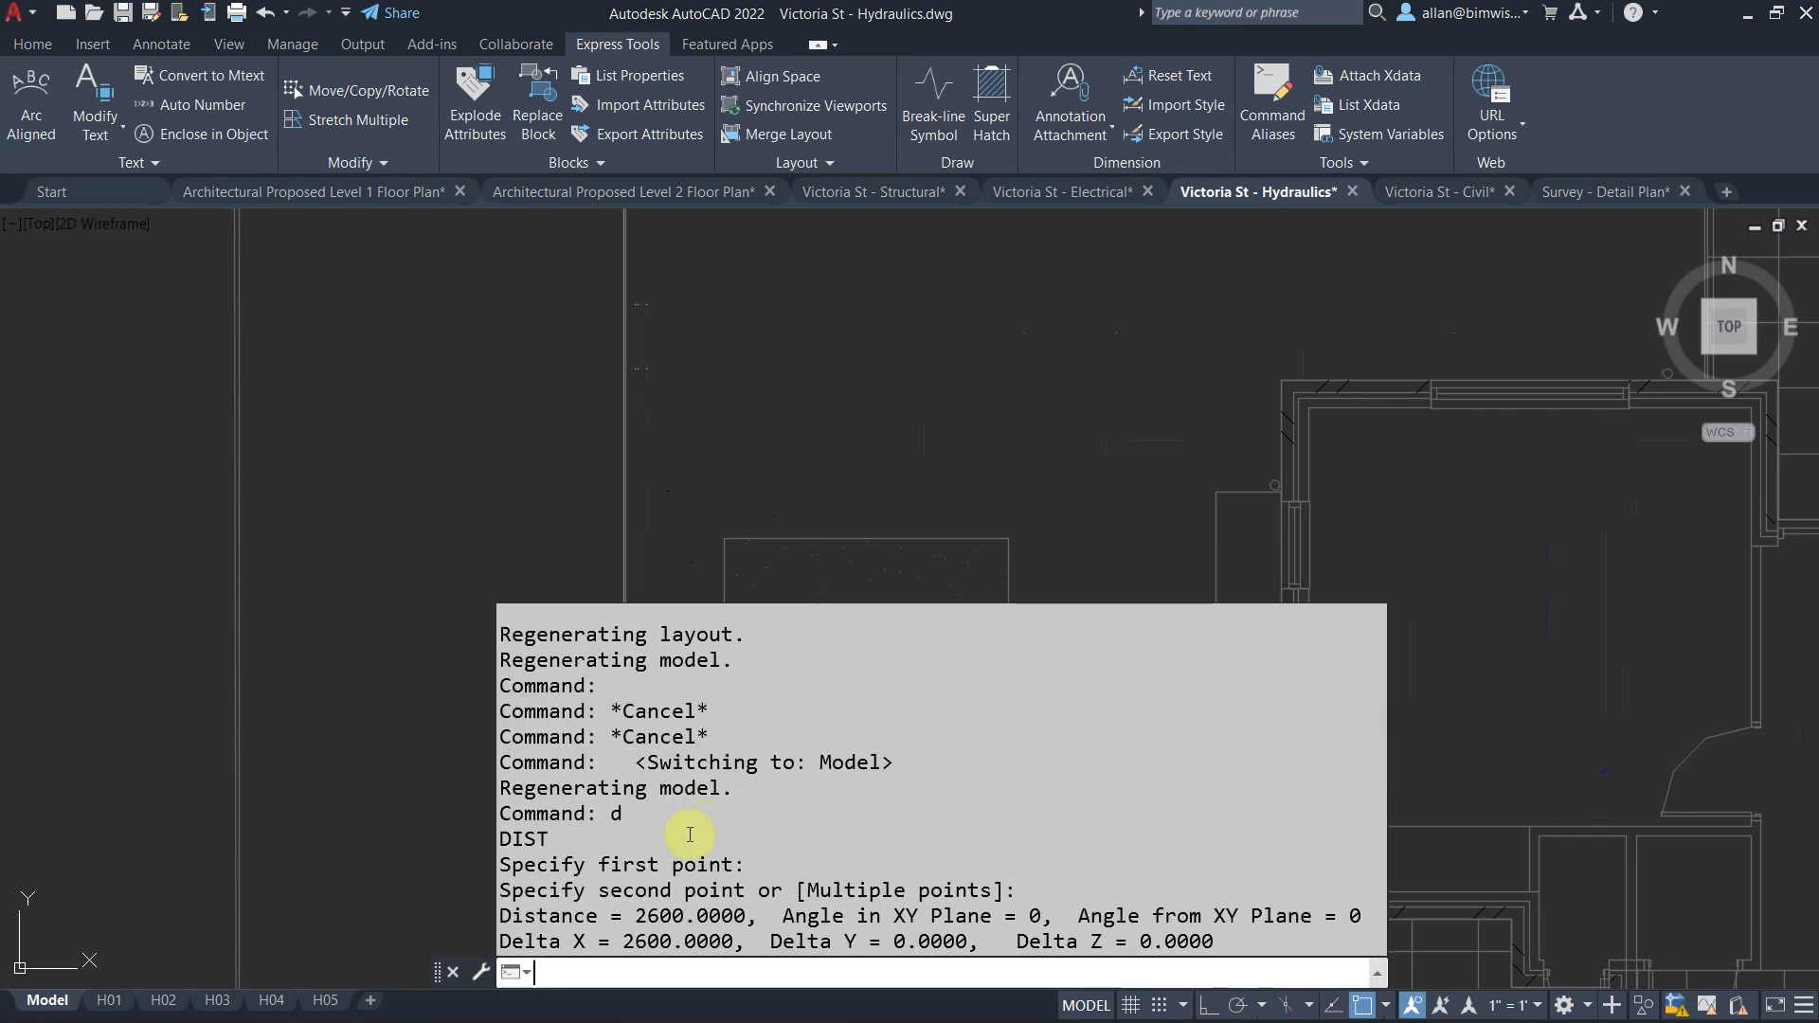
key(F2)
scroll(834, 440, down, 3)
scroll(880, 422, down, 3)
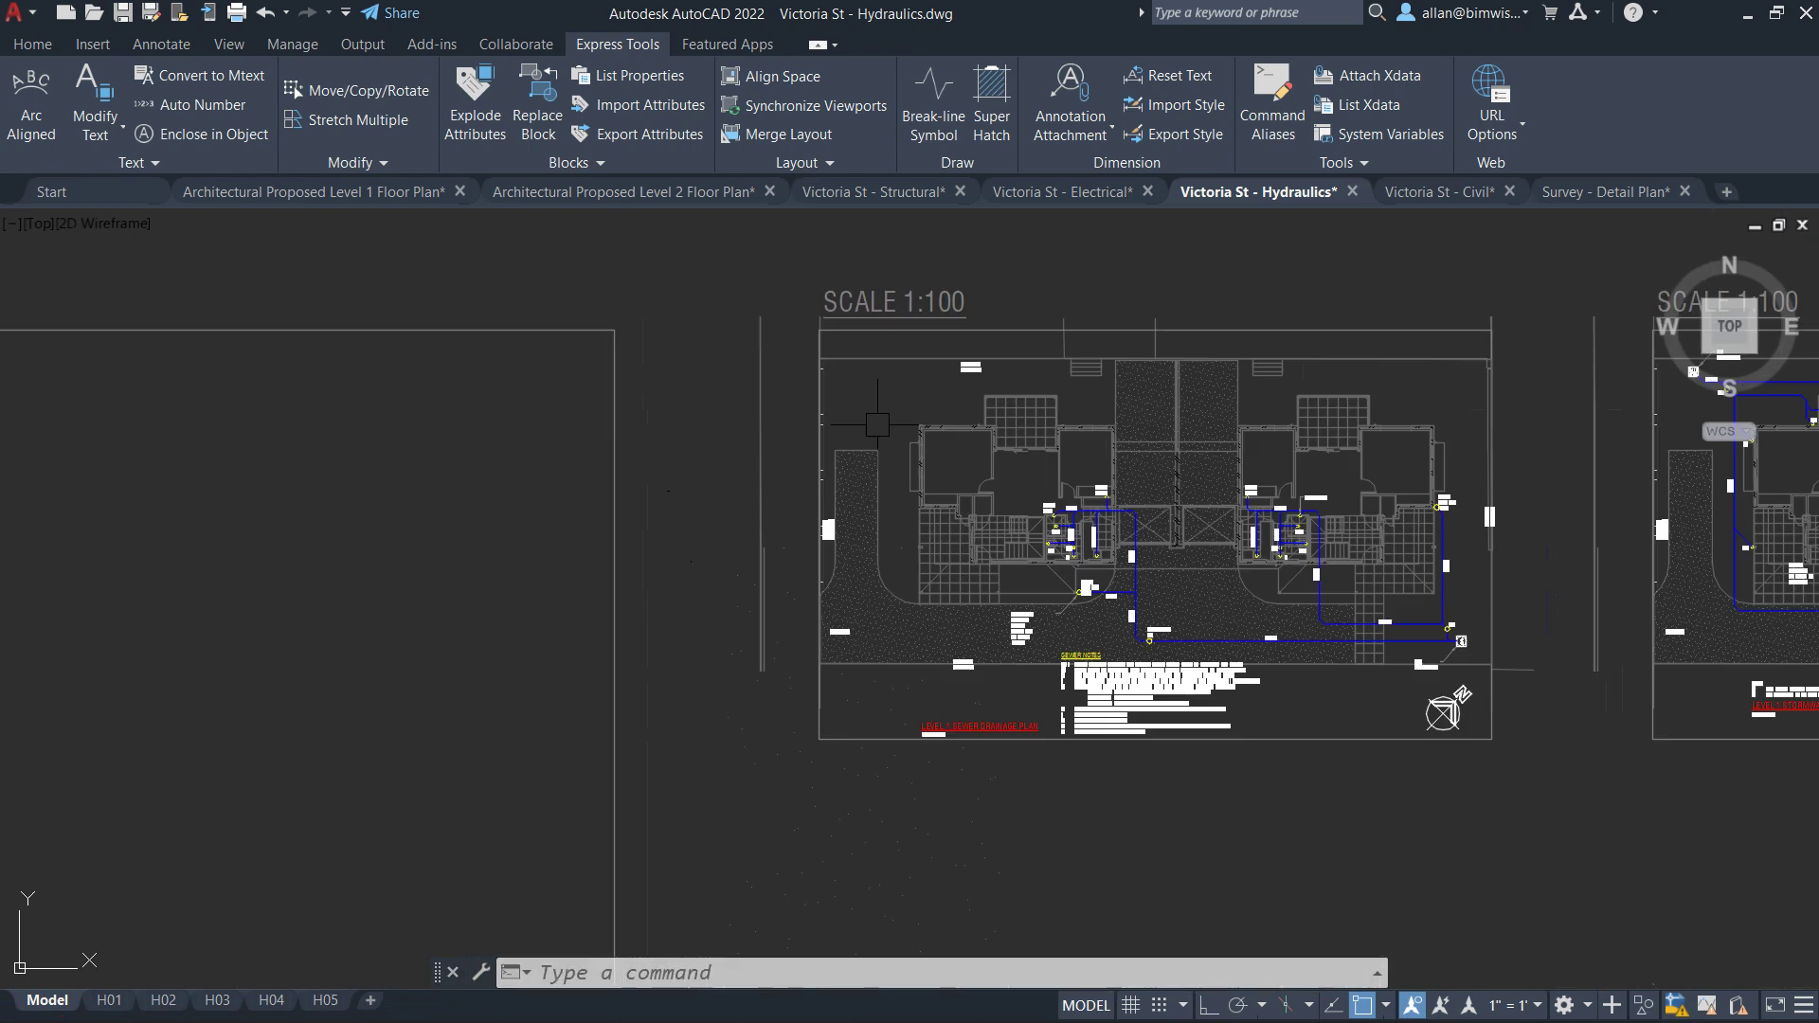
middle_drag(881, 423, 562, 439)
key(Escape)
key(Escape)
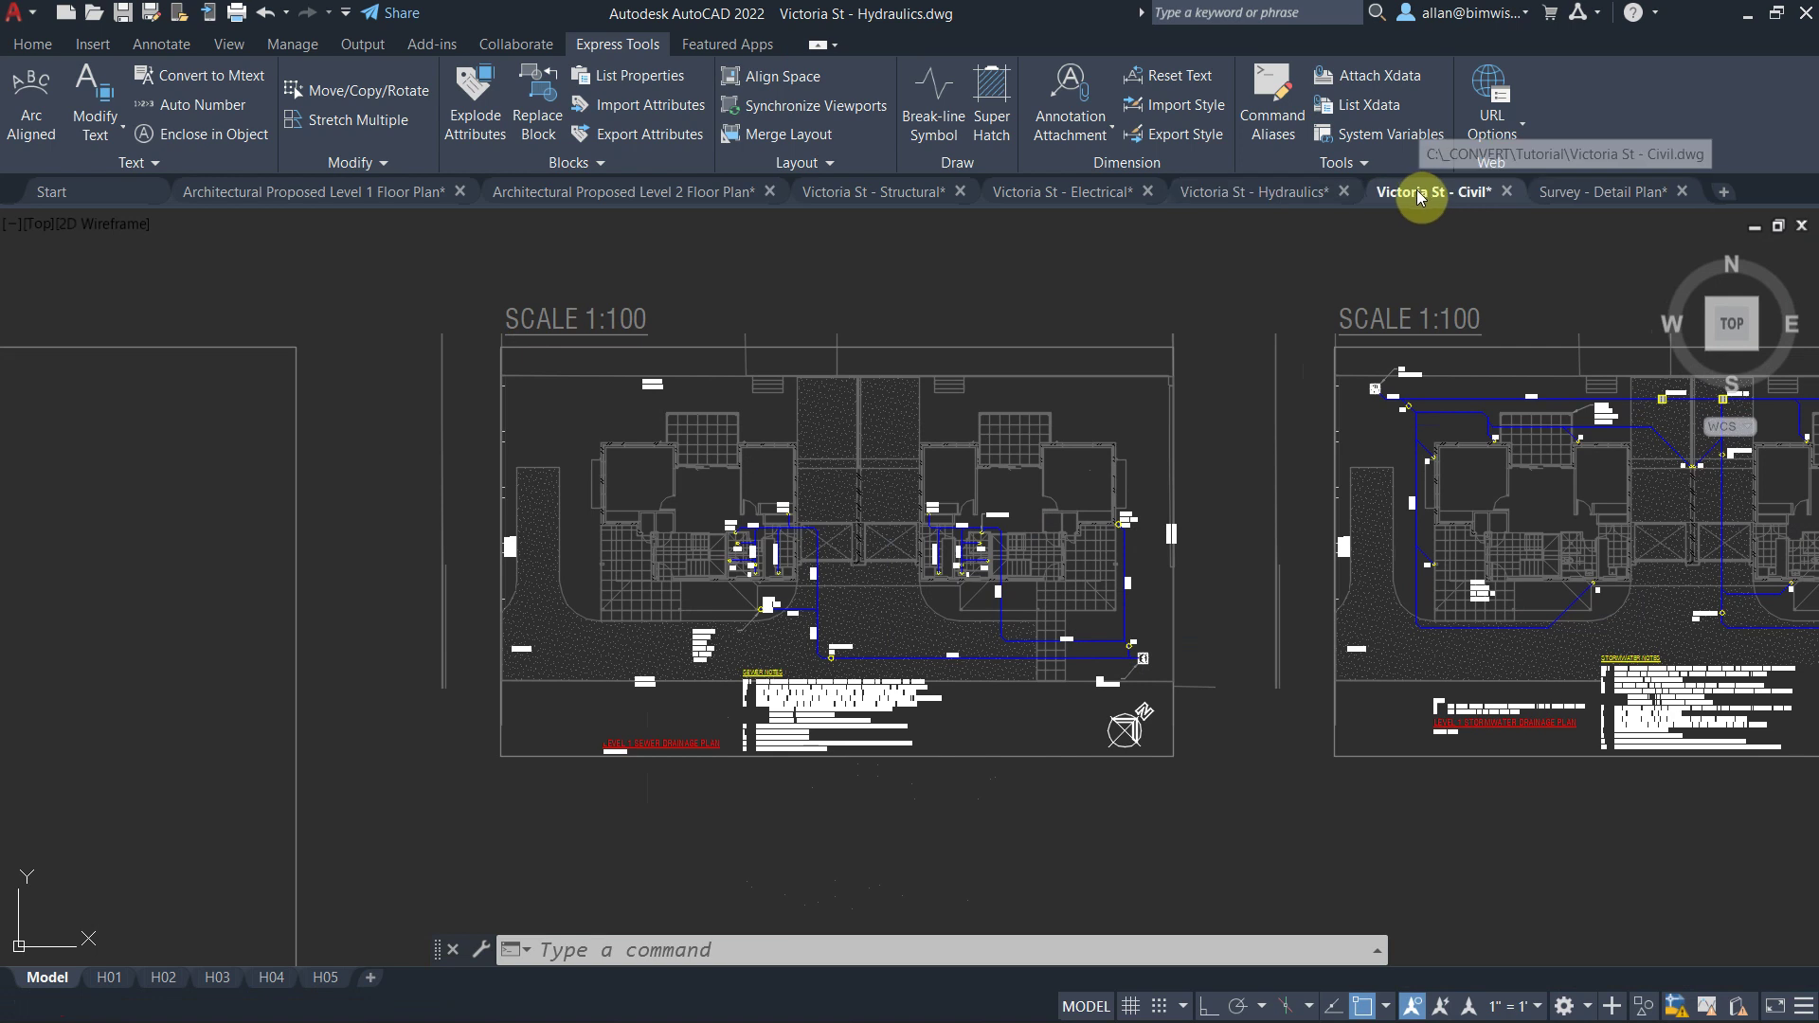
- Open the Victoria St - Civil model space and pan to the street boundary by the pits
click(1418, 194)
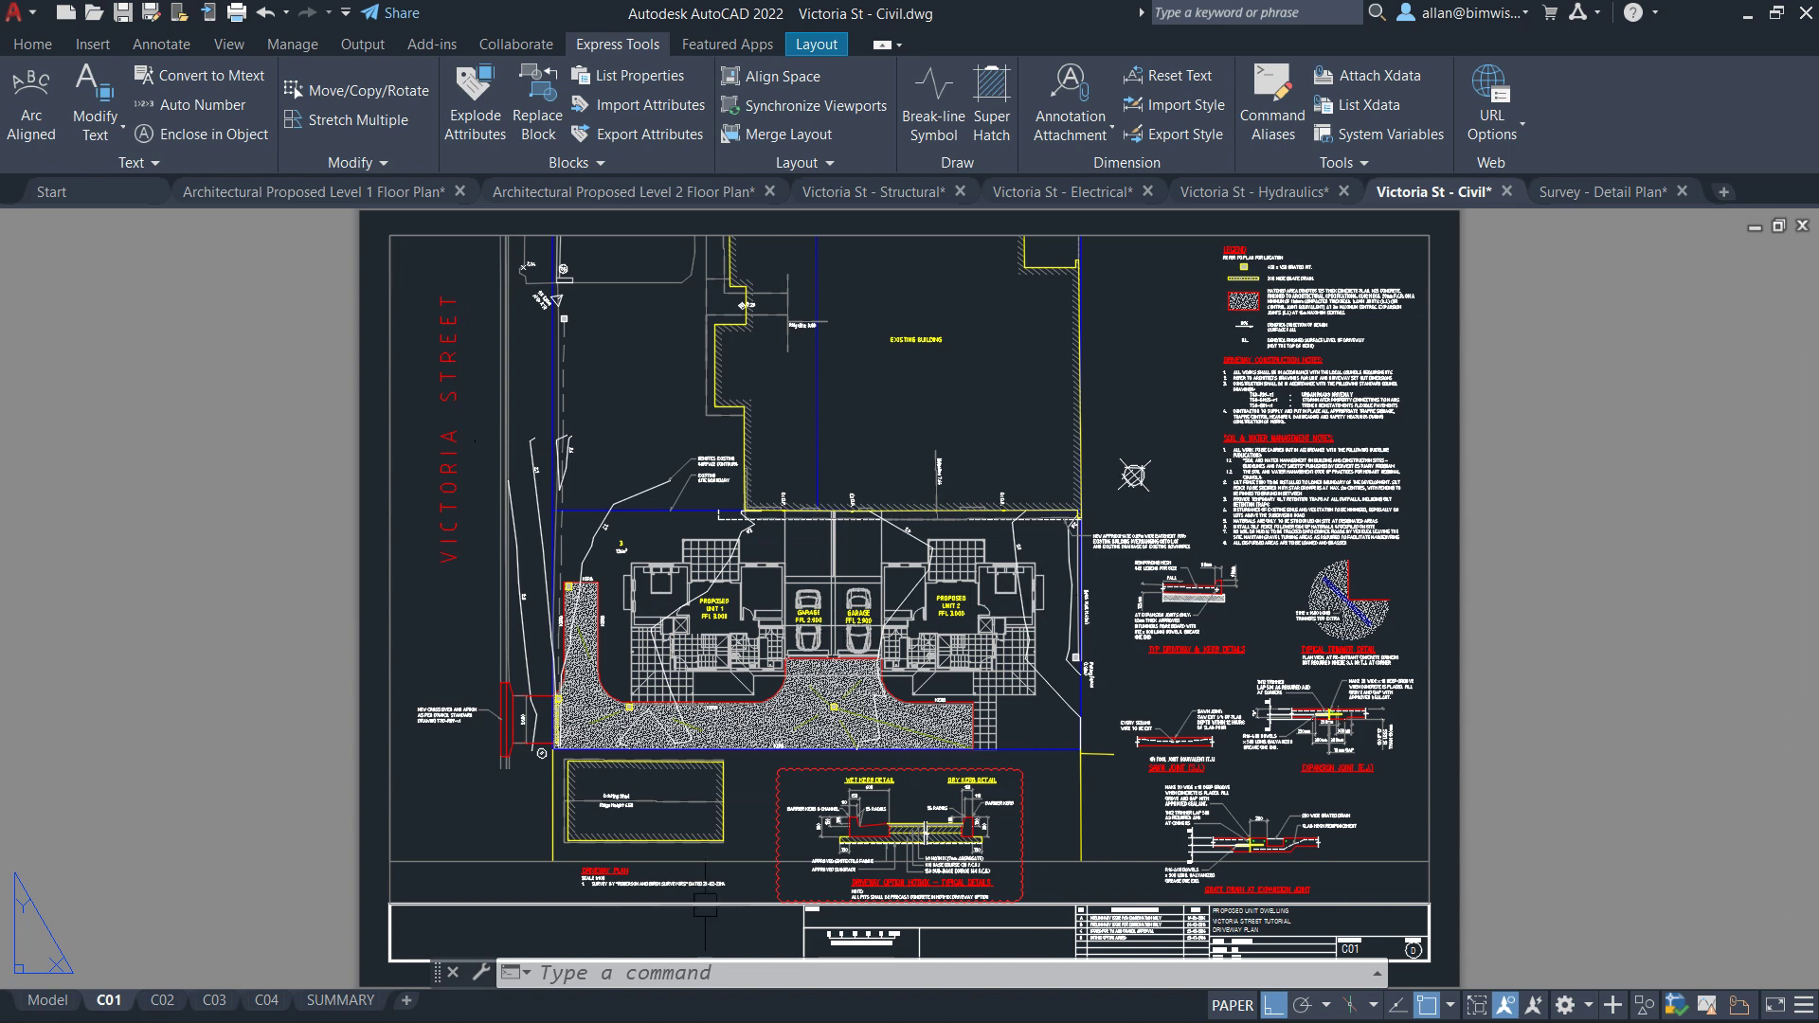
scroll(778, 943, up, 5)
scroll(778, 942, down, 3)
scroll(779, 943, up, 3)
scroll(779, 943, down, 1)
scroll(349, 784, down, 5)
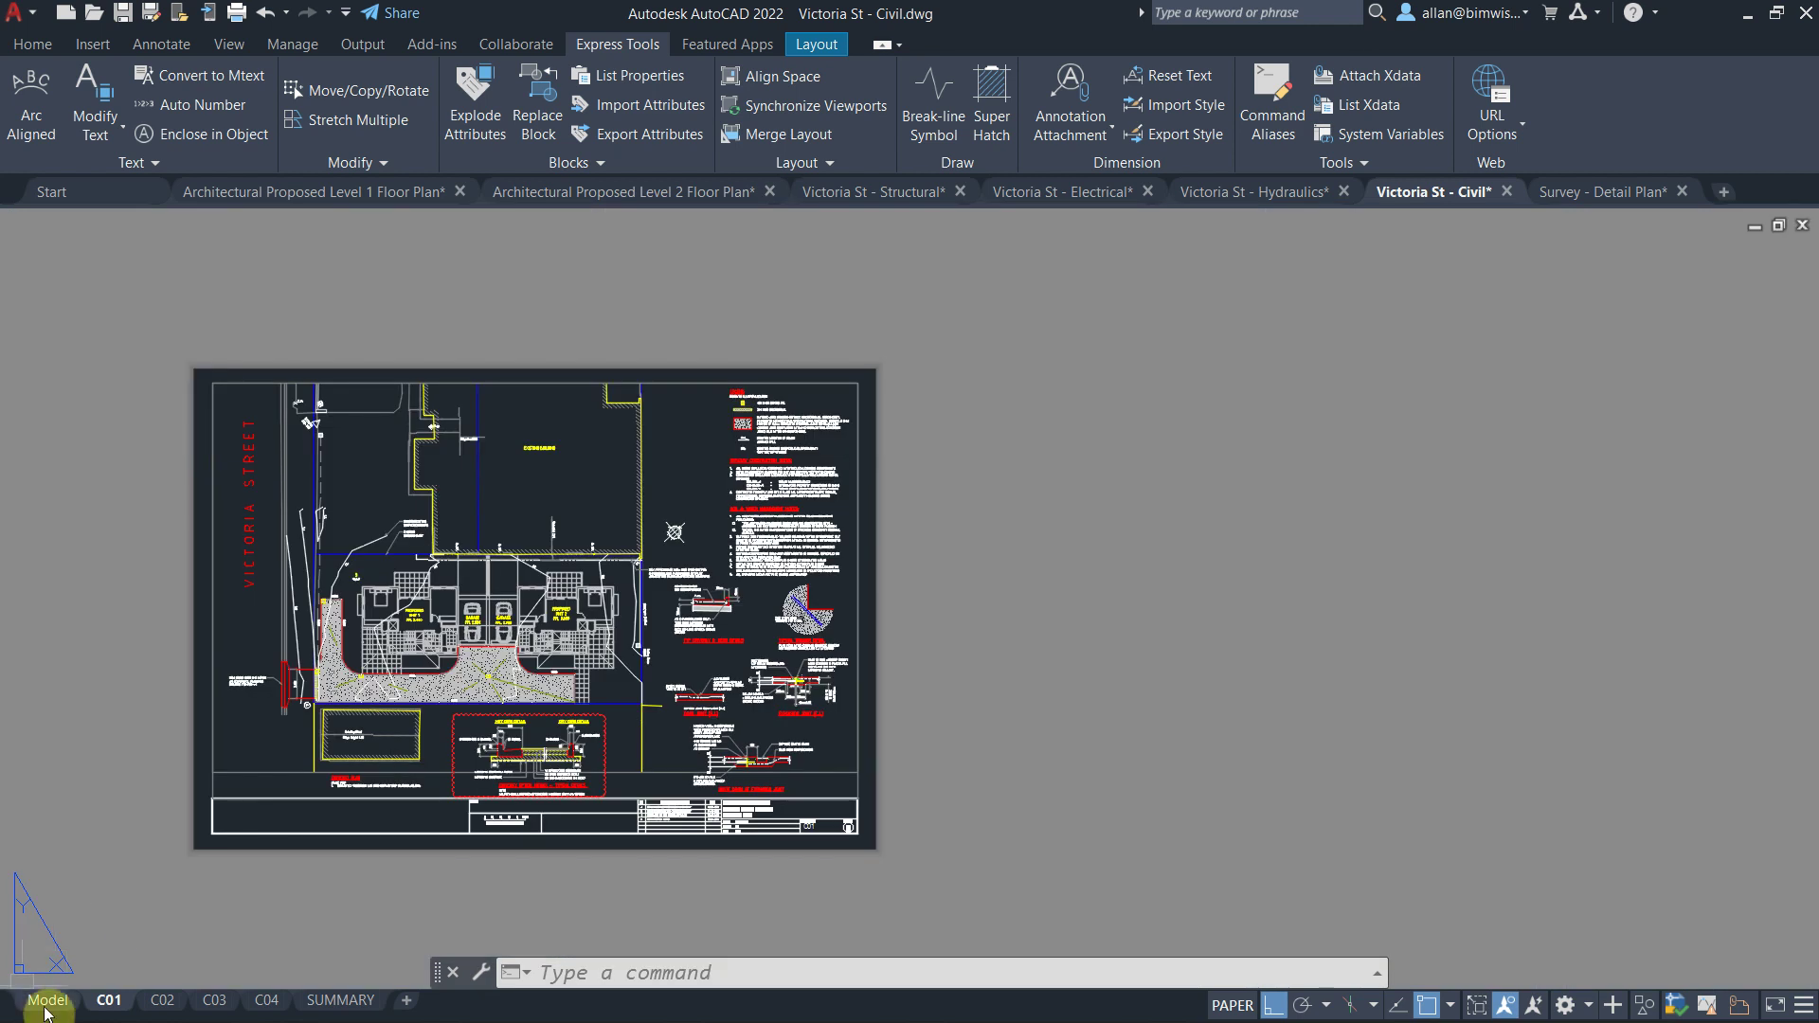
click(47, 1000)
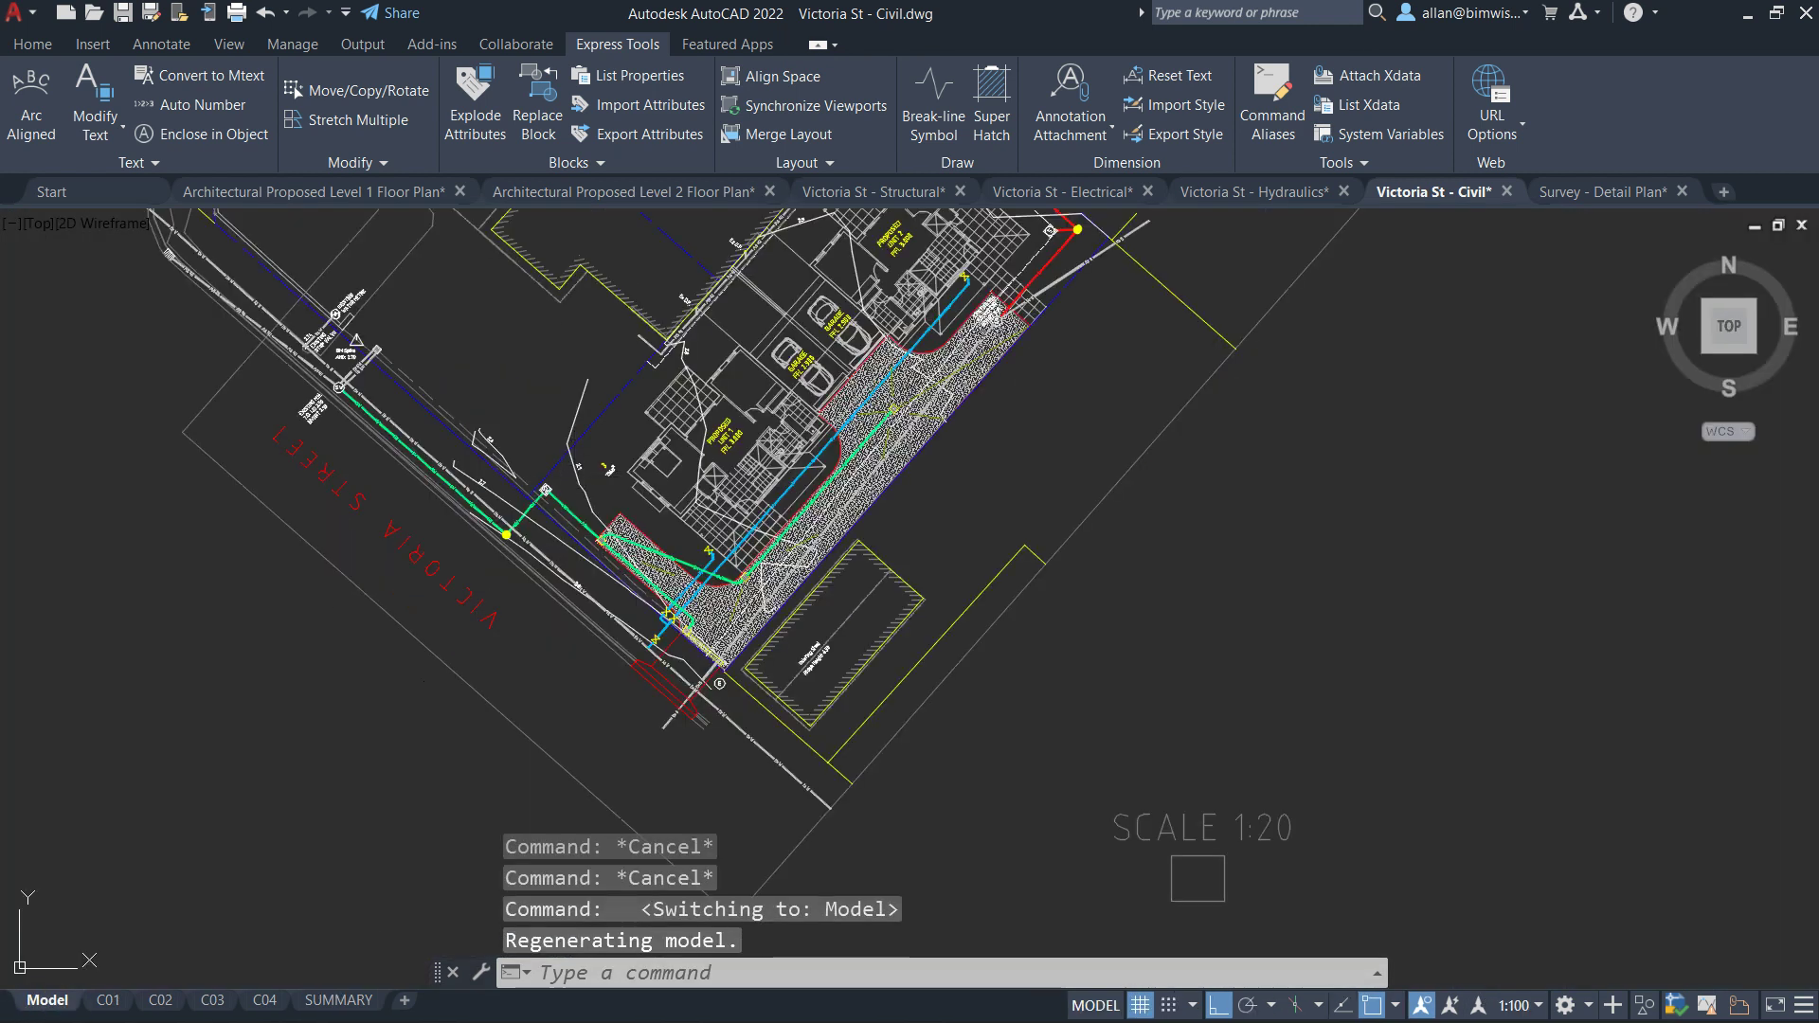
scroll(539, 454, up, 5)
middle_drag(520, 606, 448, 326)
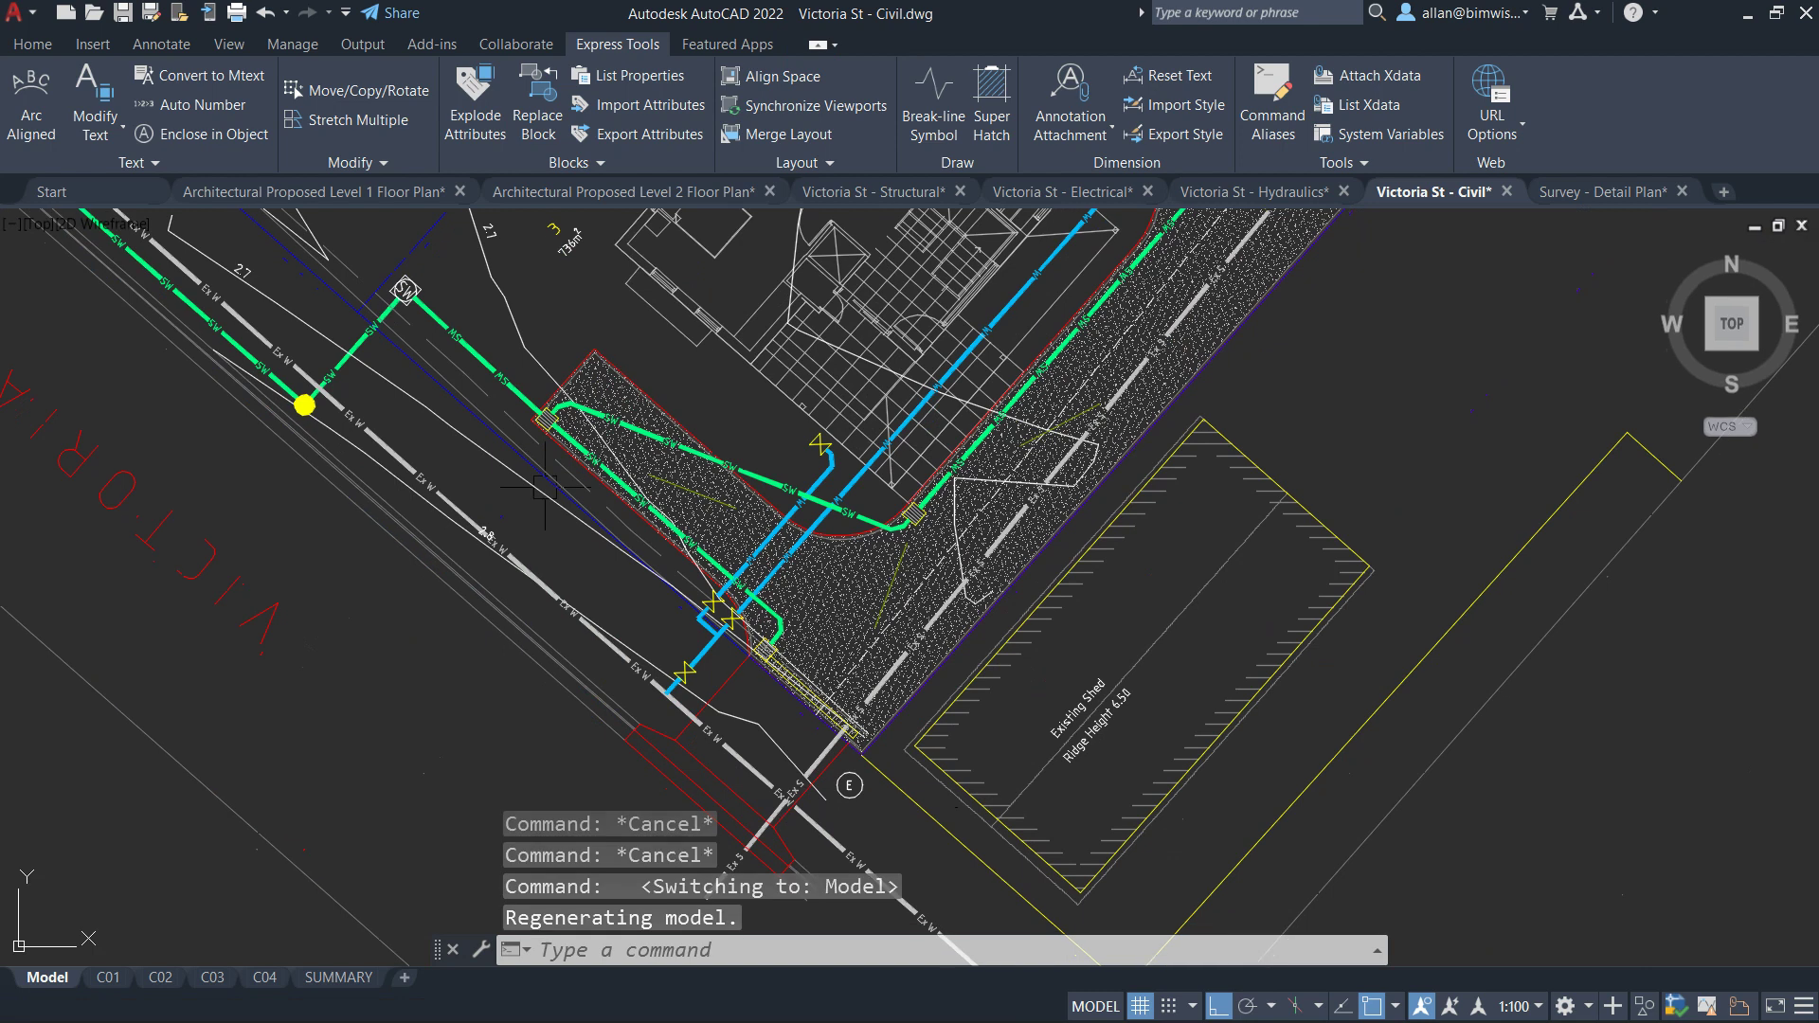
middle_drag(729, 630, 863, 741)
scroll(439, 432, up, 4)
- Measure along the street boundary between its two points, reading 18.288
text(dist)
key(Return)
click(440, 433)
scroll(440, 433, down, 4)
middle_drag(663, 649, 585, 463)
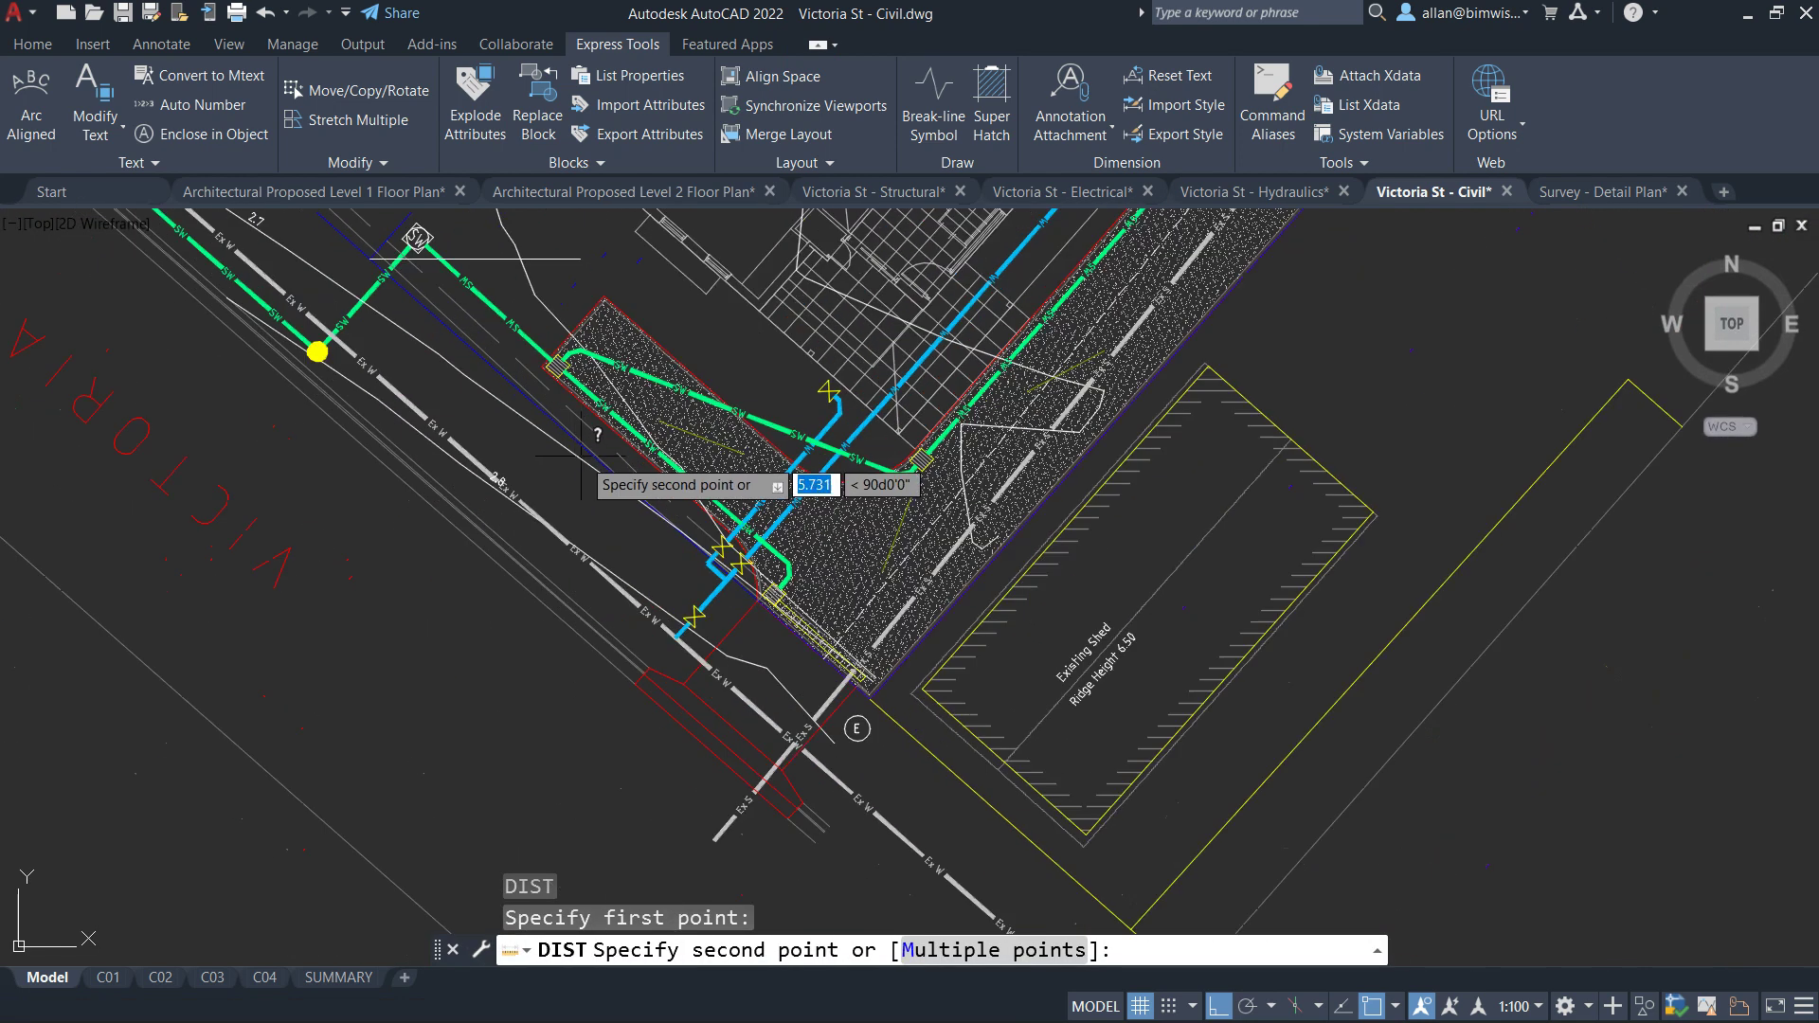
scroll(793, 642, up, 6)
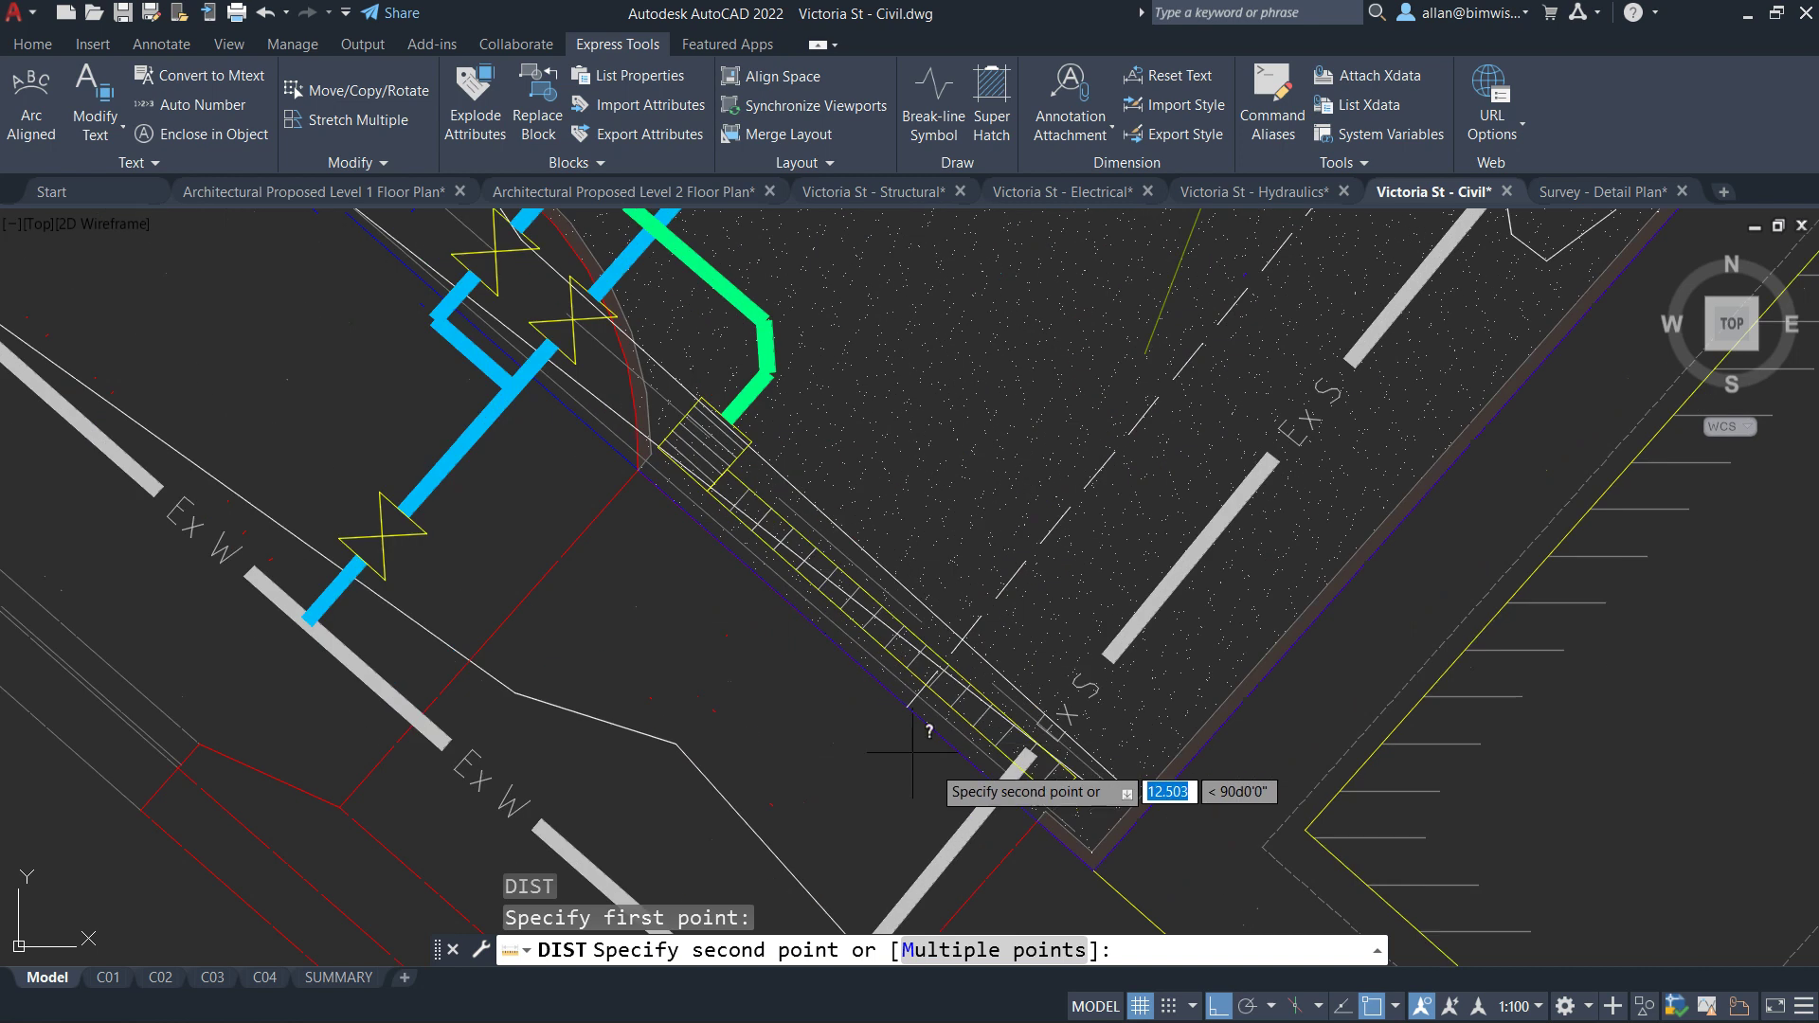
click(1093, 869)
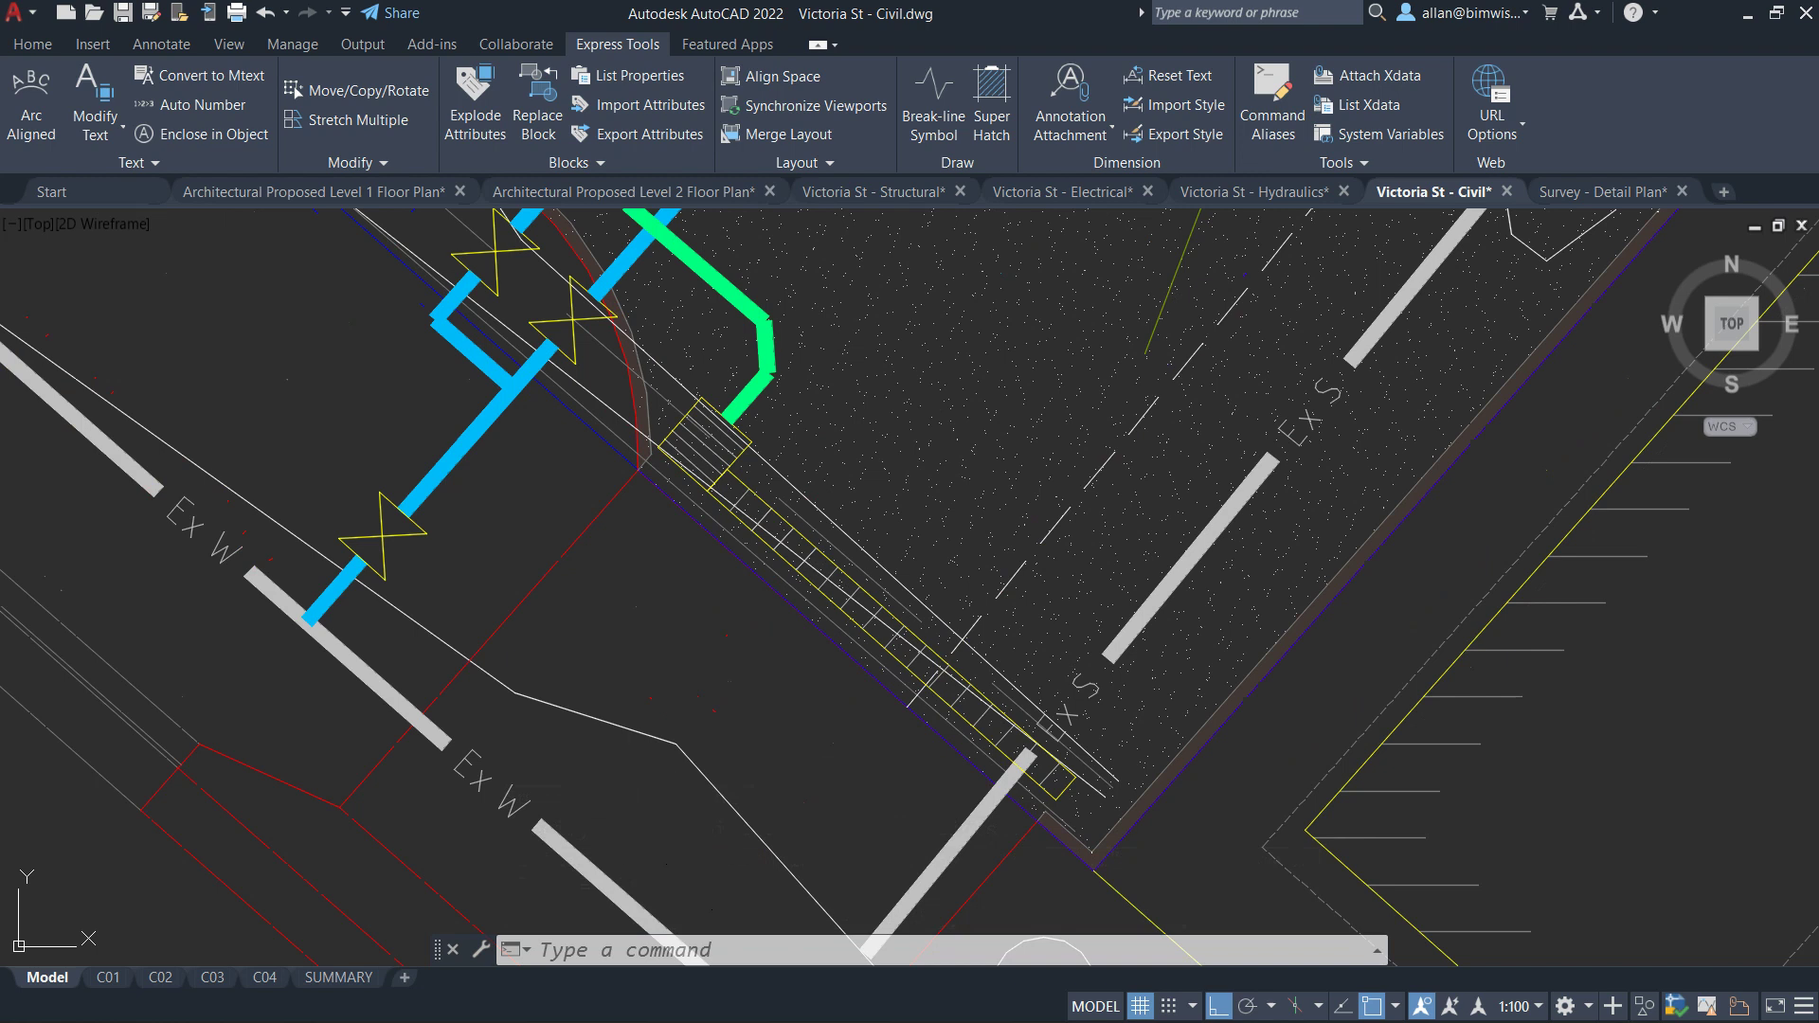
scroll(712, 864, down, 3)
scroll(712, 864, down, 3)
scroll(711, 864, down, 2)
scroll(472, 644, down, 2)
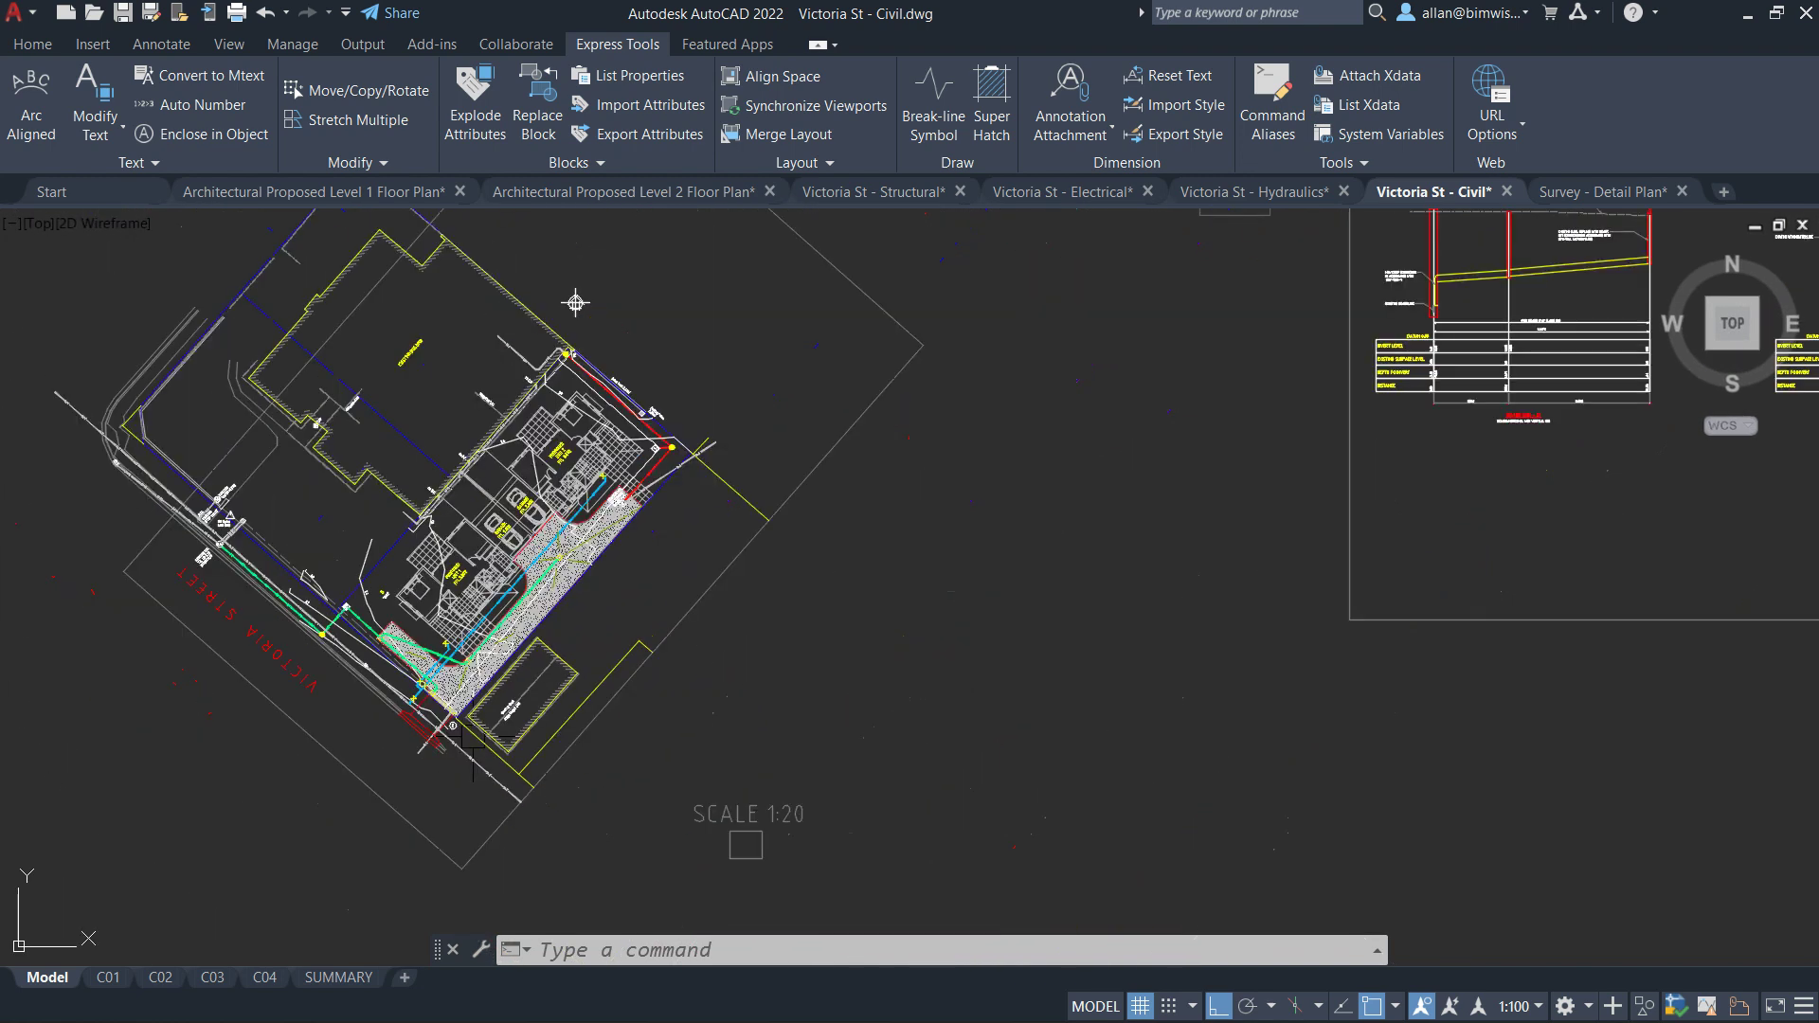
- Switch to the Survey - Detail Plan and zoom to the street boundary
click(1589, 194)
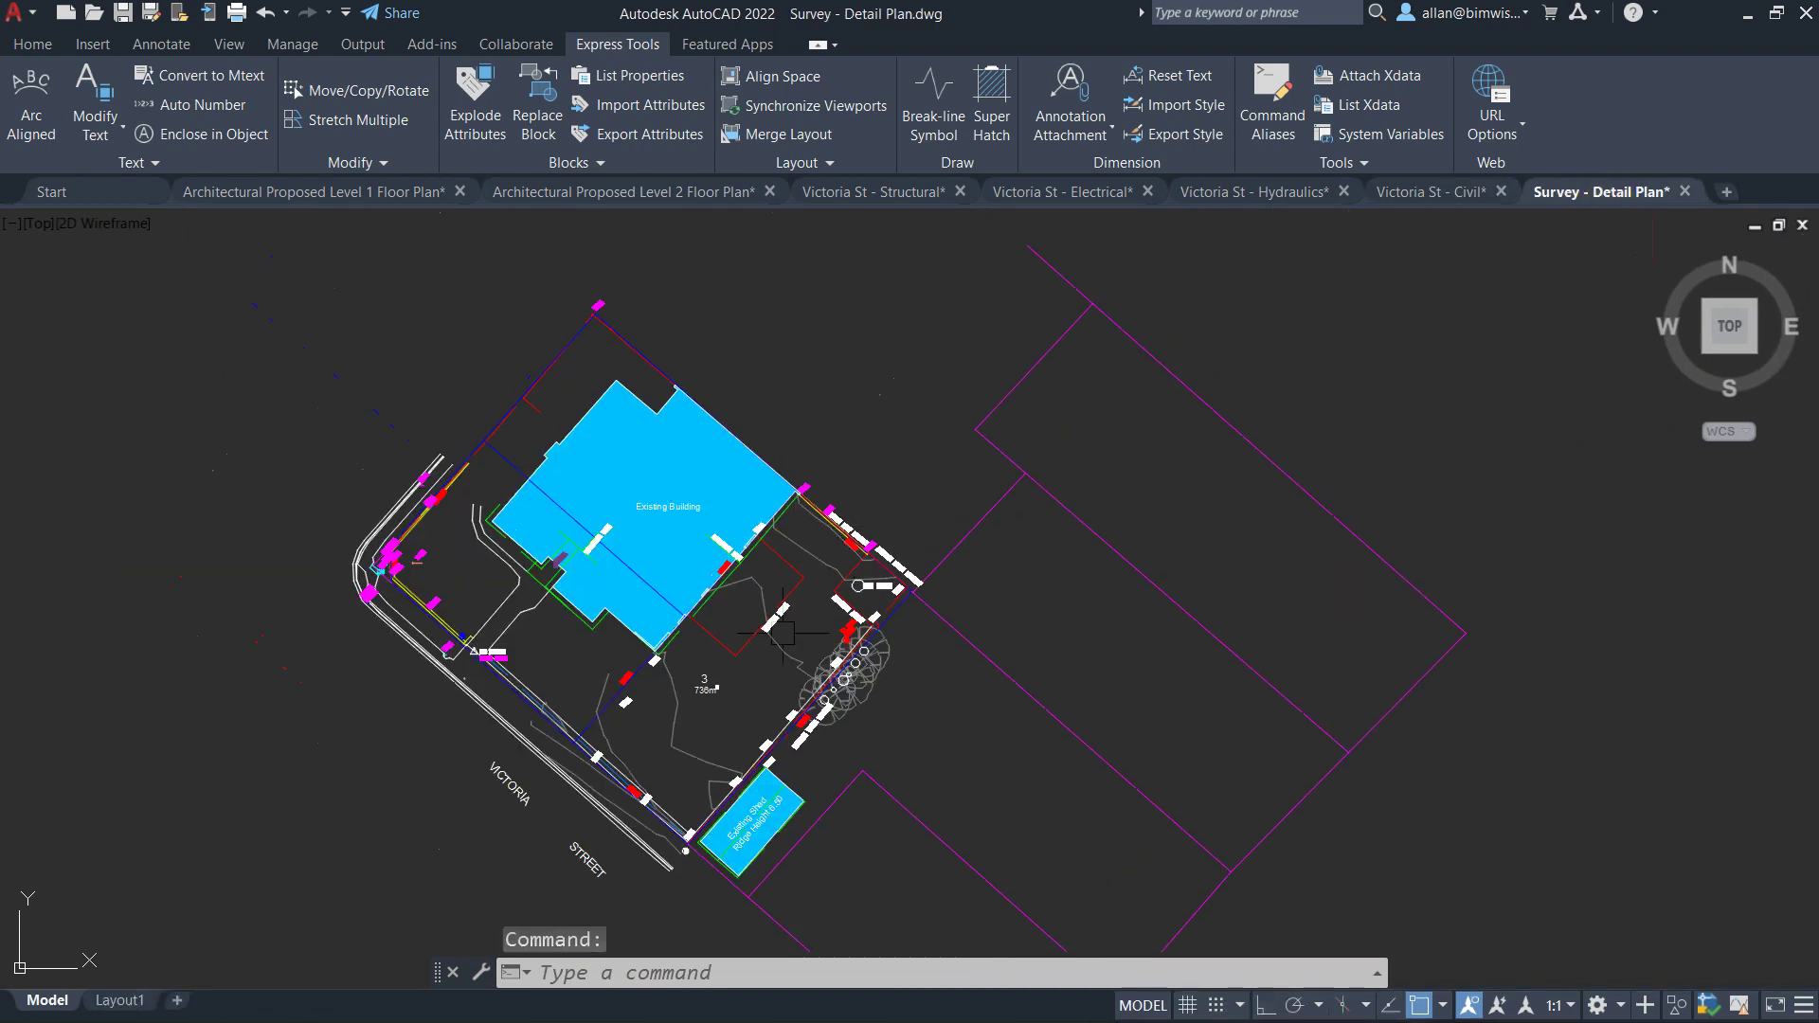
scroll(684, 711, up, 1)
scroll(663, 663, up, 3)
scroll(567, 414, up, 3)
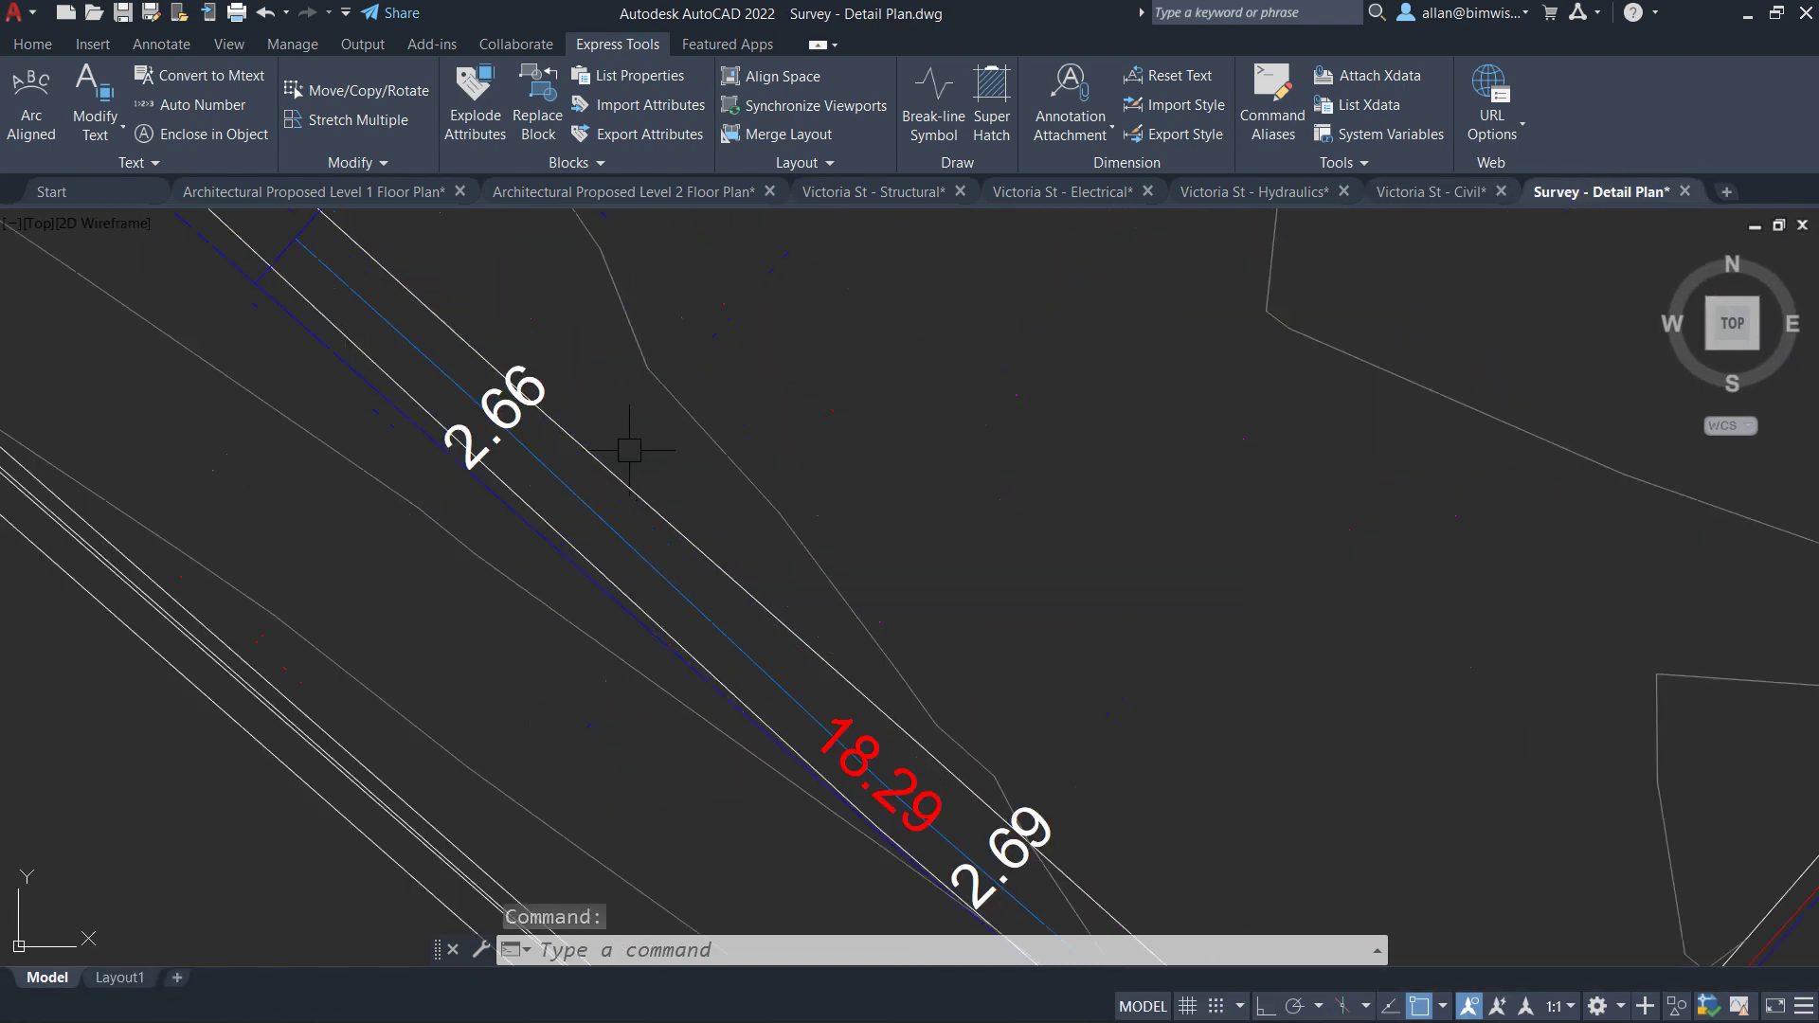
scroll(287, 333, down, 3)
scroll(300, 381, down, 2)
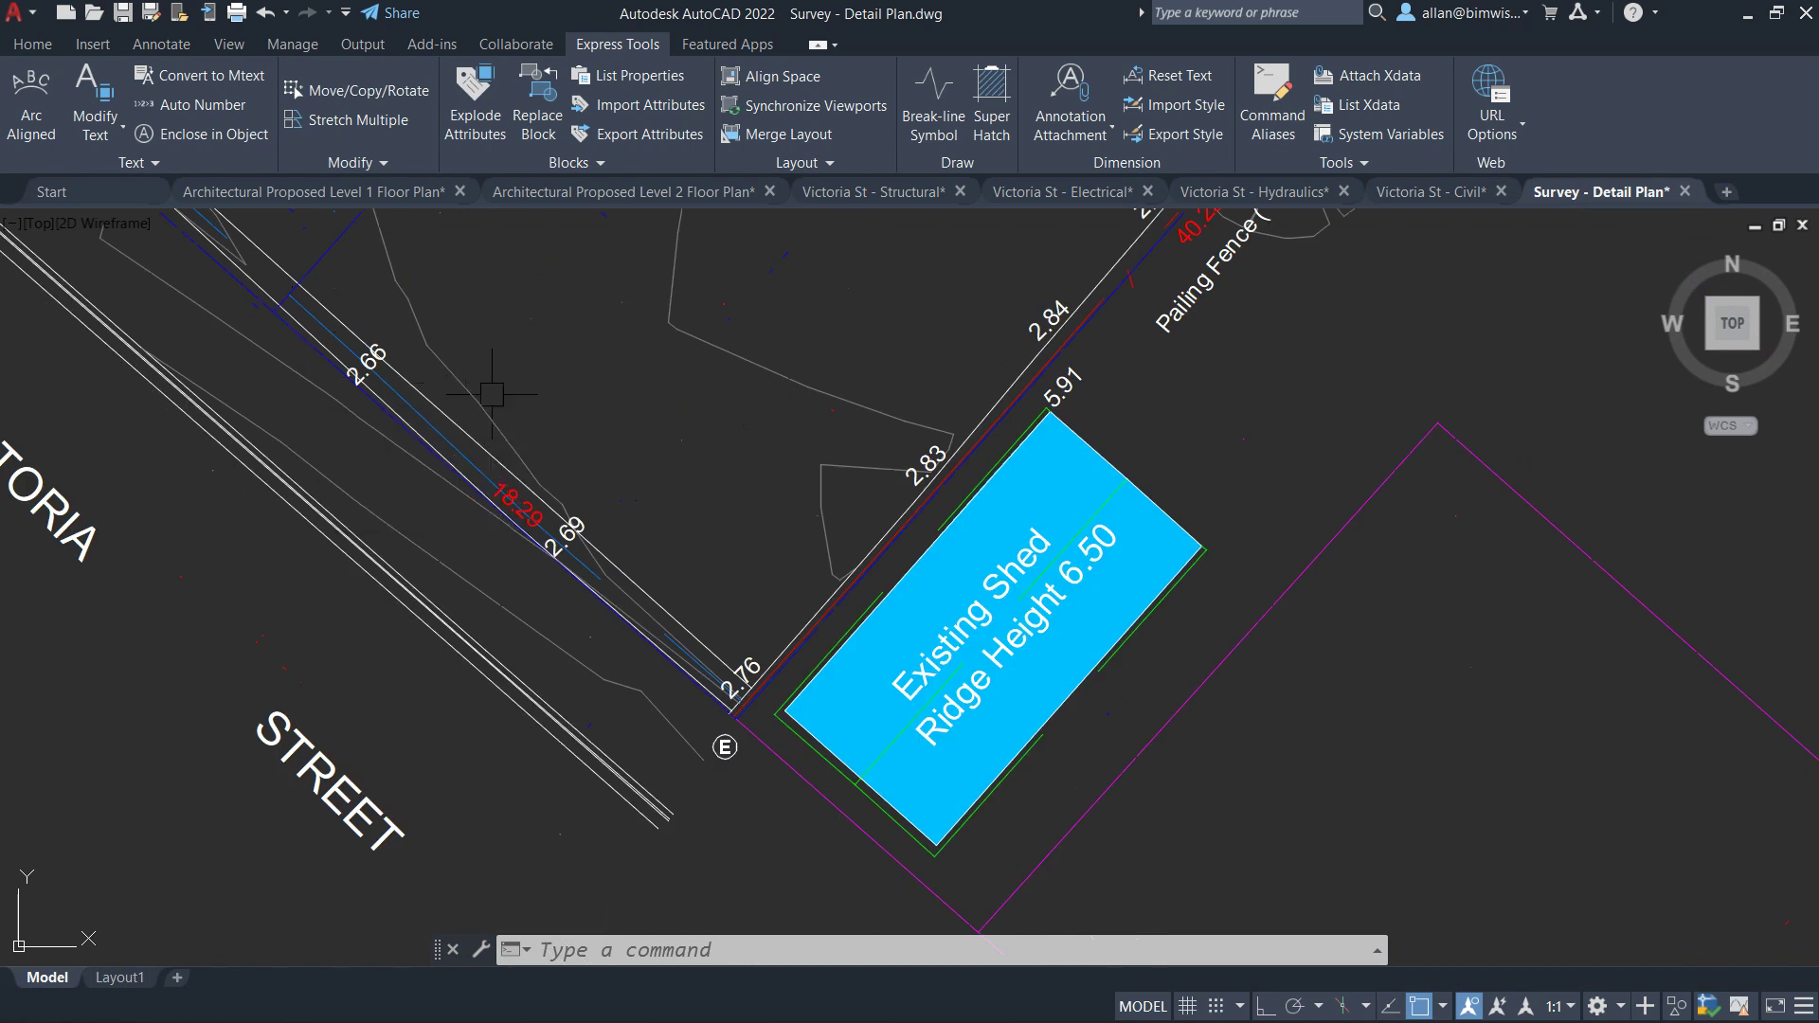
scroll(313, 313, up, 4)
- Measure the boundary from its upper end to the corner near 2.76, getting 18.288
text(dist)
key(Return)
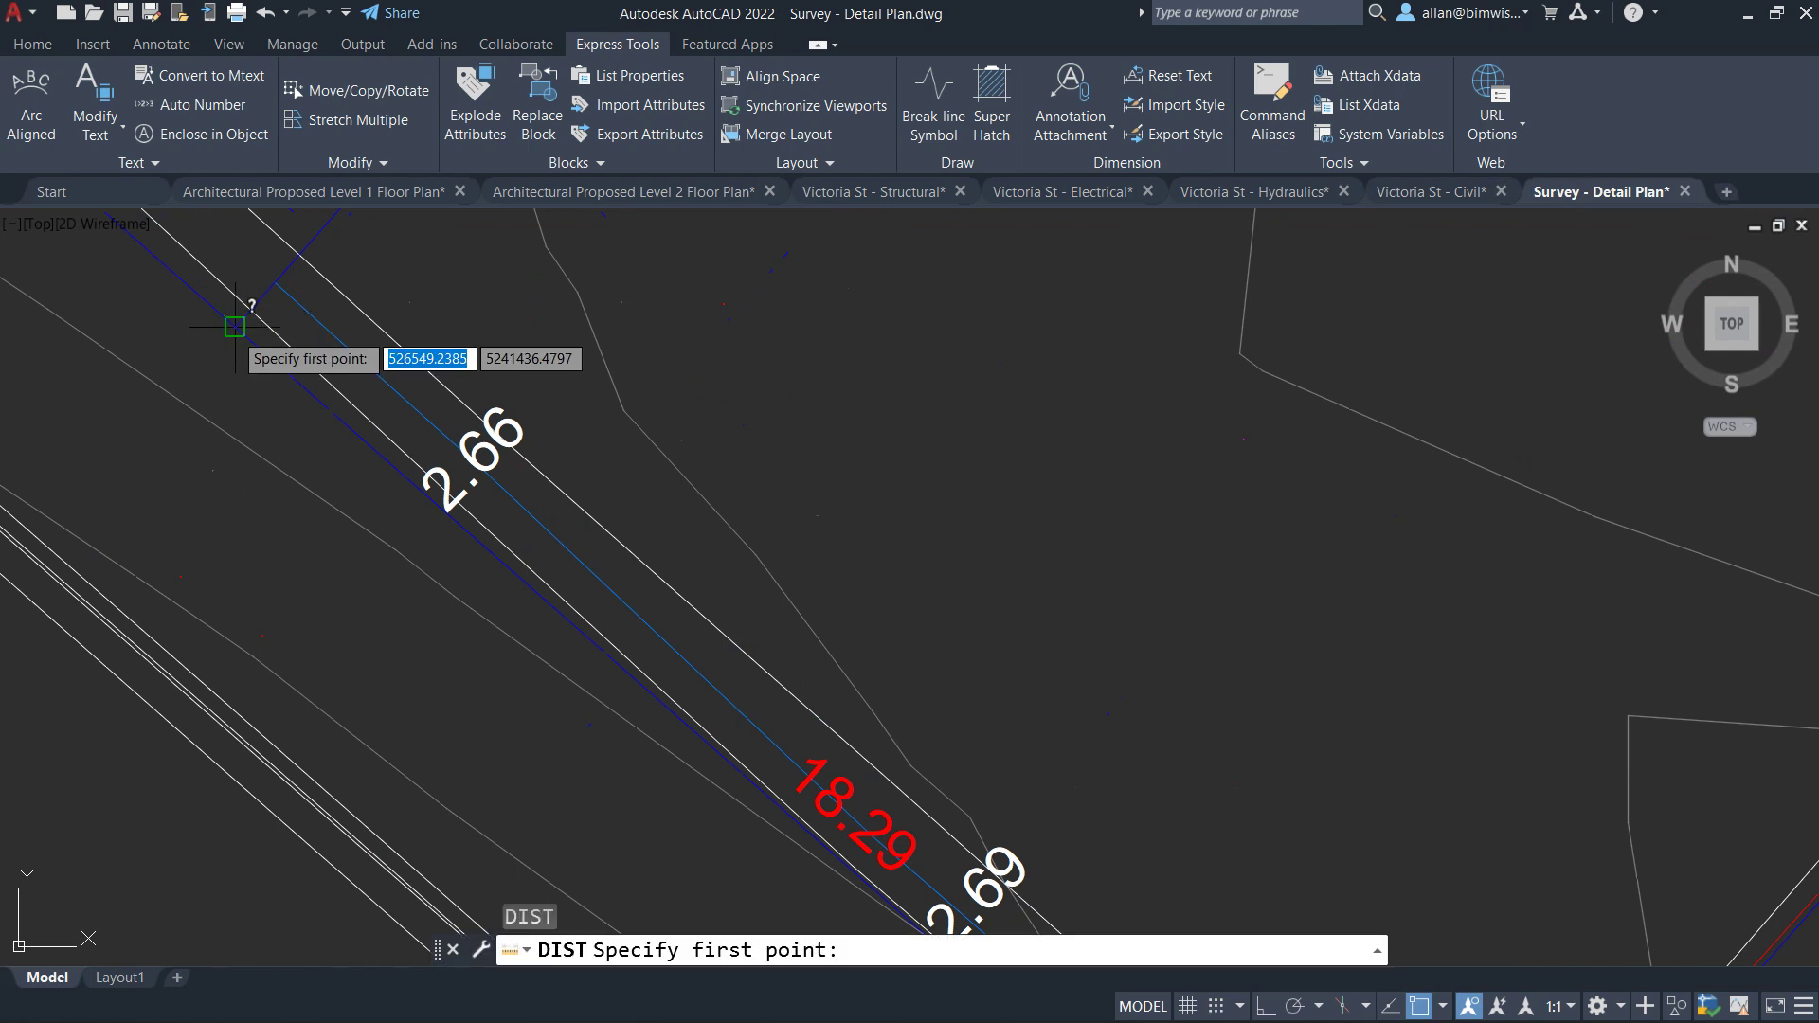
click(236, 325)
scroll(270, 370, down, 4)
scroll(717, 780, up, 4)
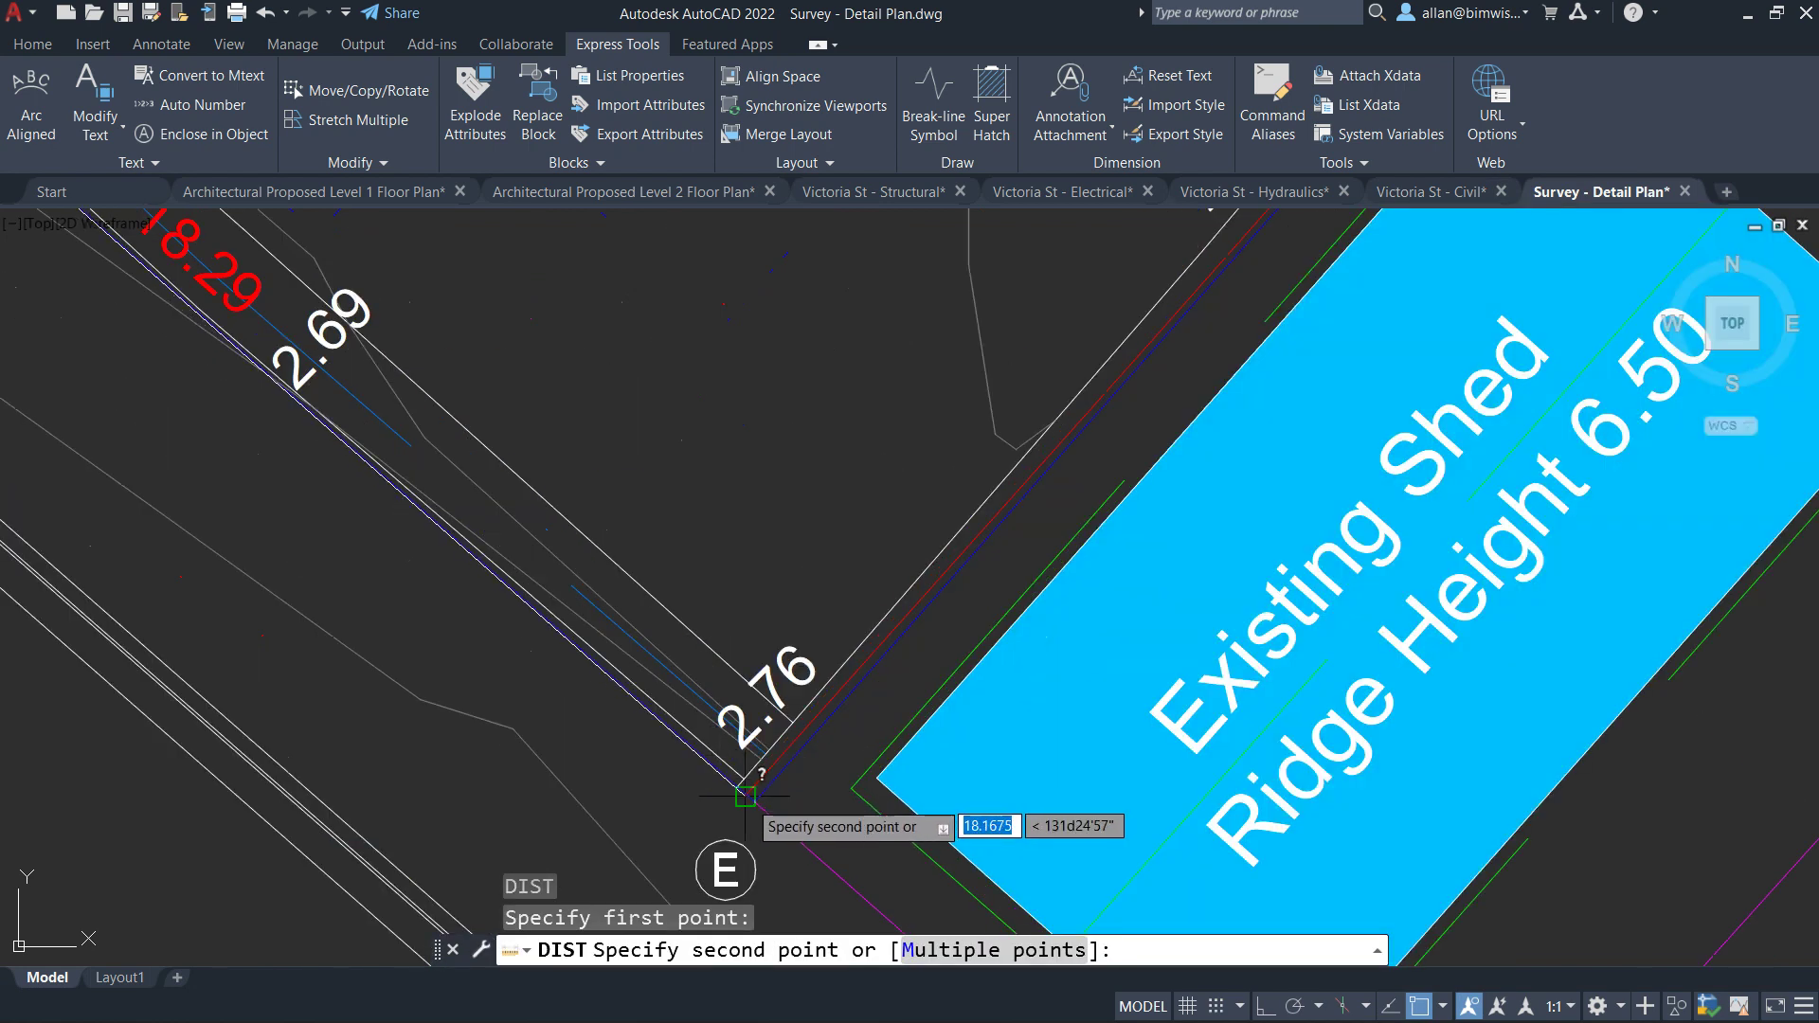
click(754, 807)
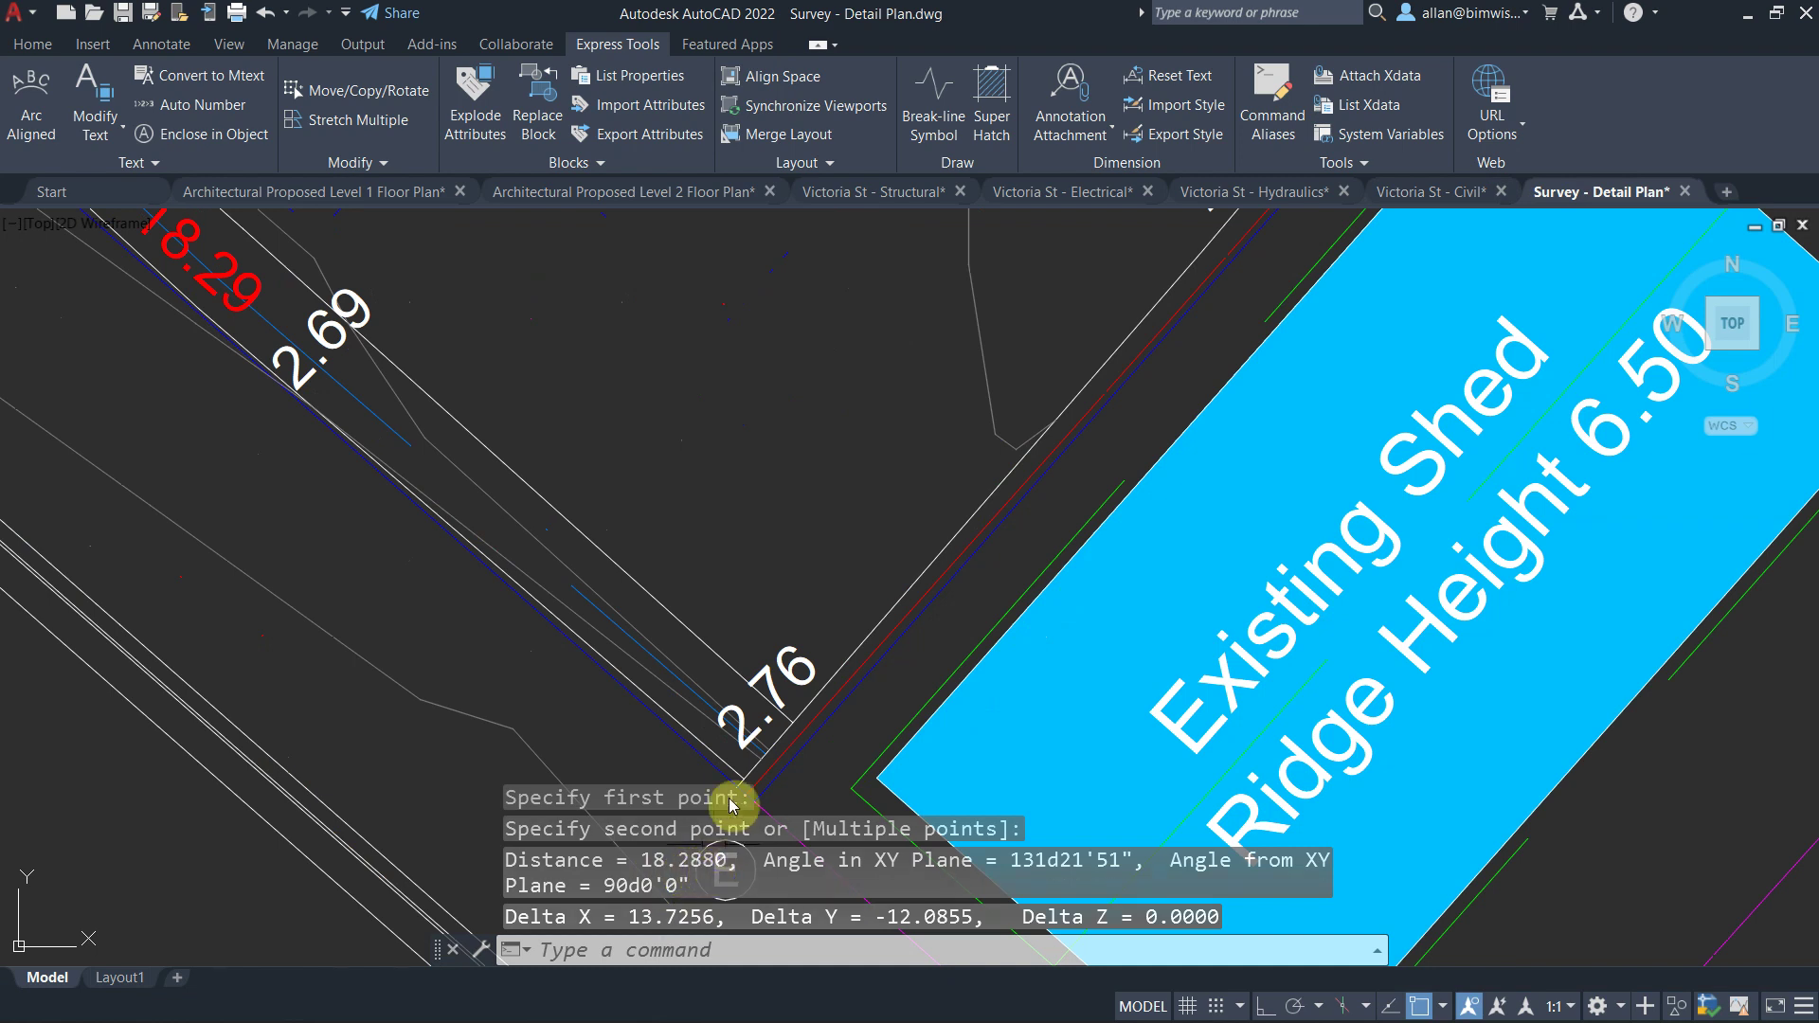
scroll(727, 536, down, 3)
key(Escape)
scroll(727, 531, up, 2)
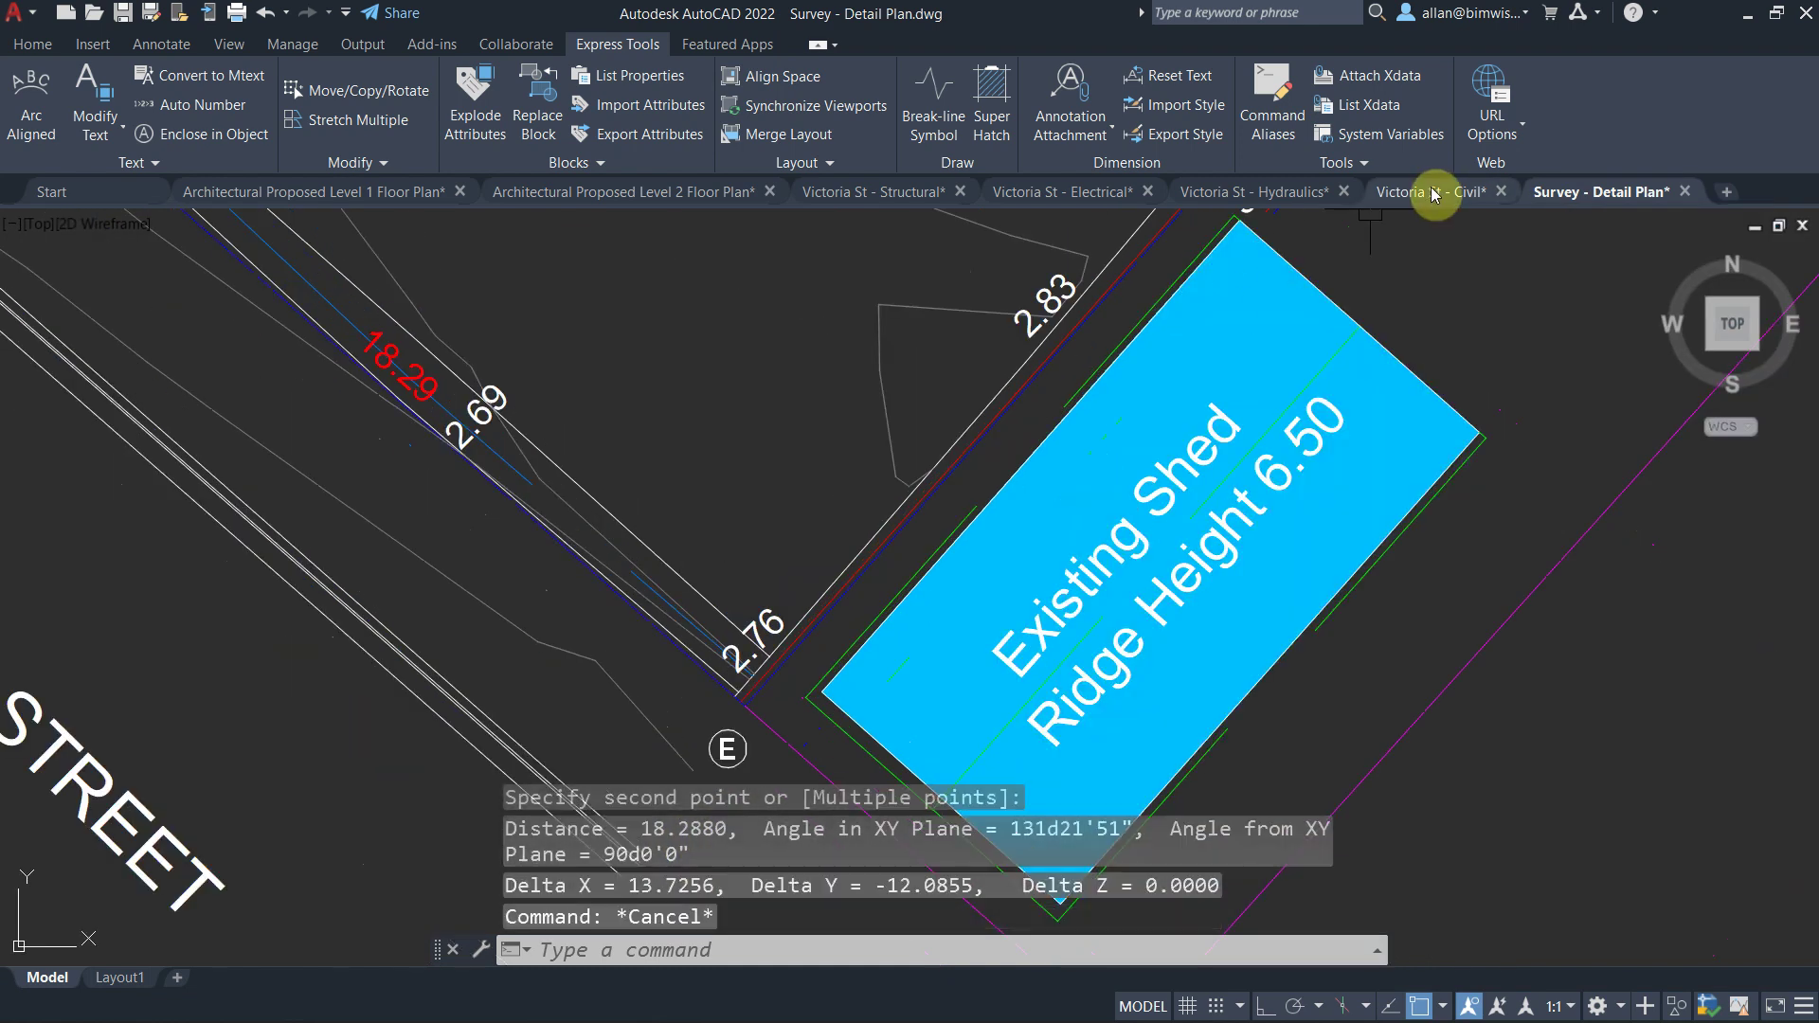
- Return to the Victoria St - Civil drawing and display its SUMMARY layout
click(1435, 194)
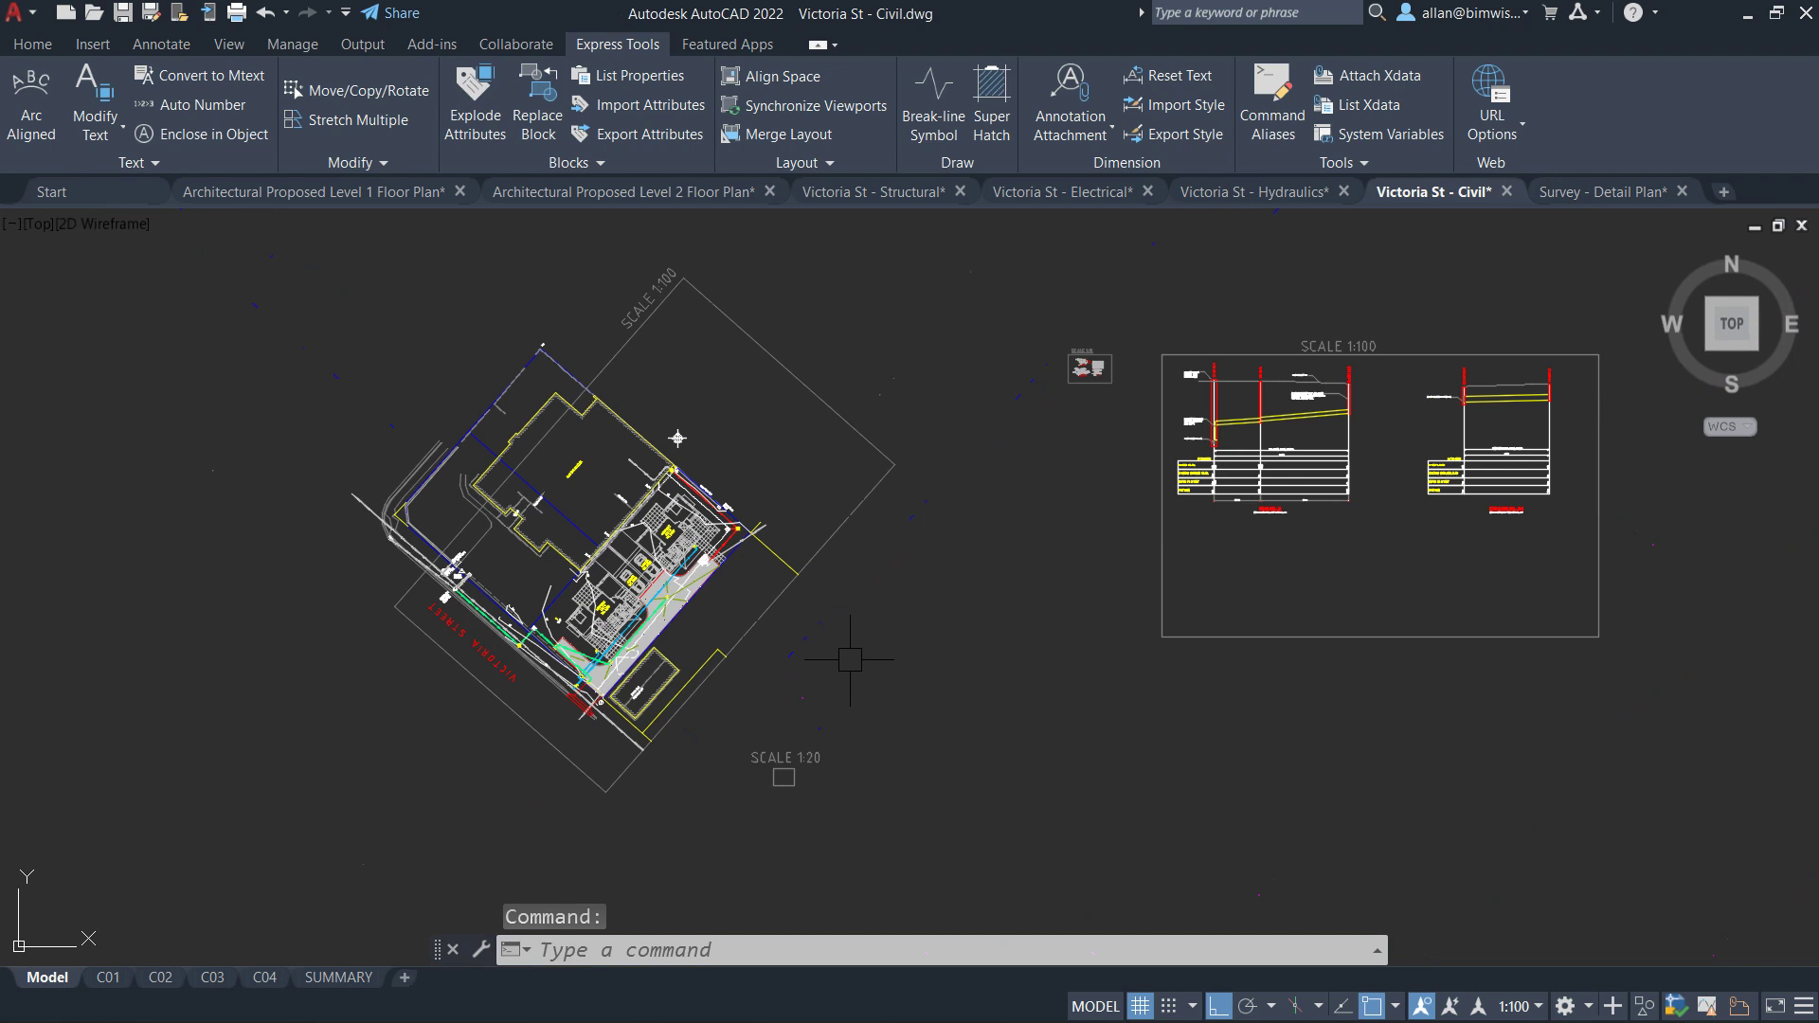
click(349, 981)
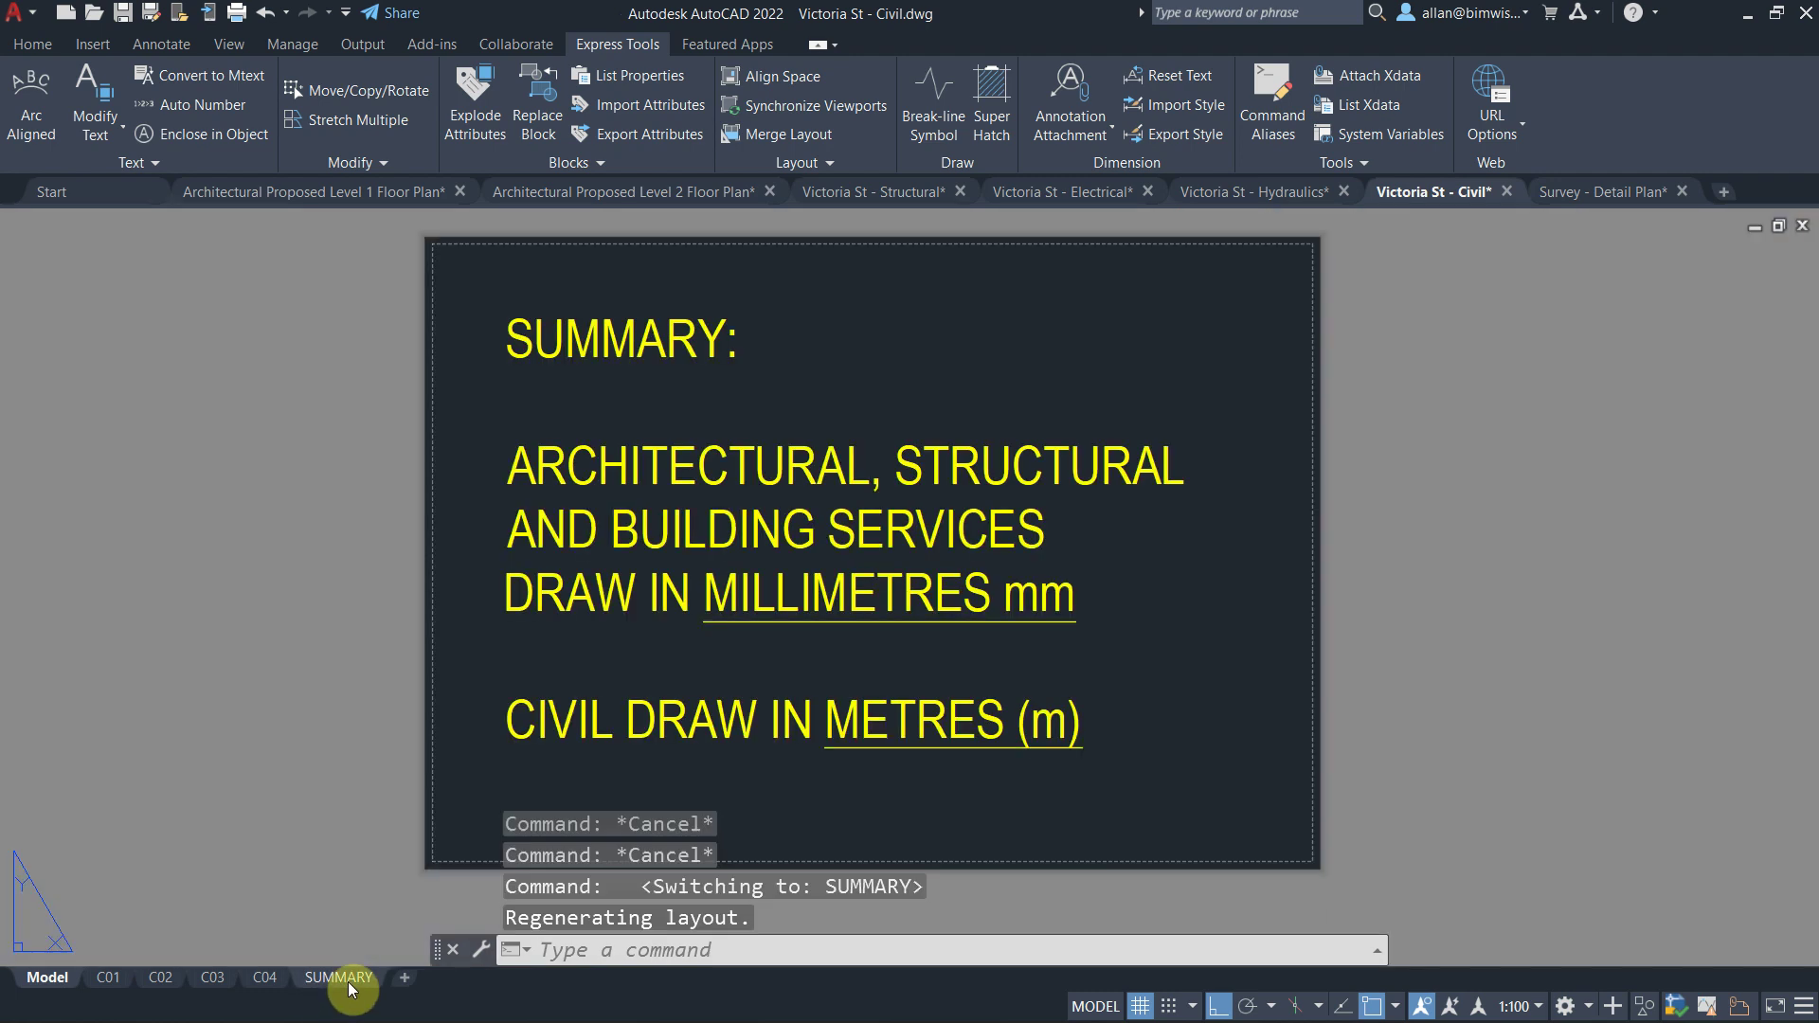